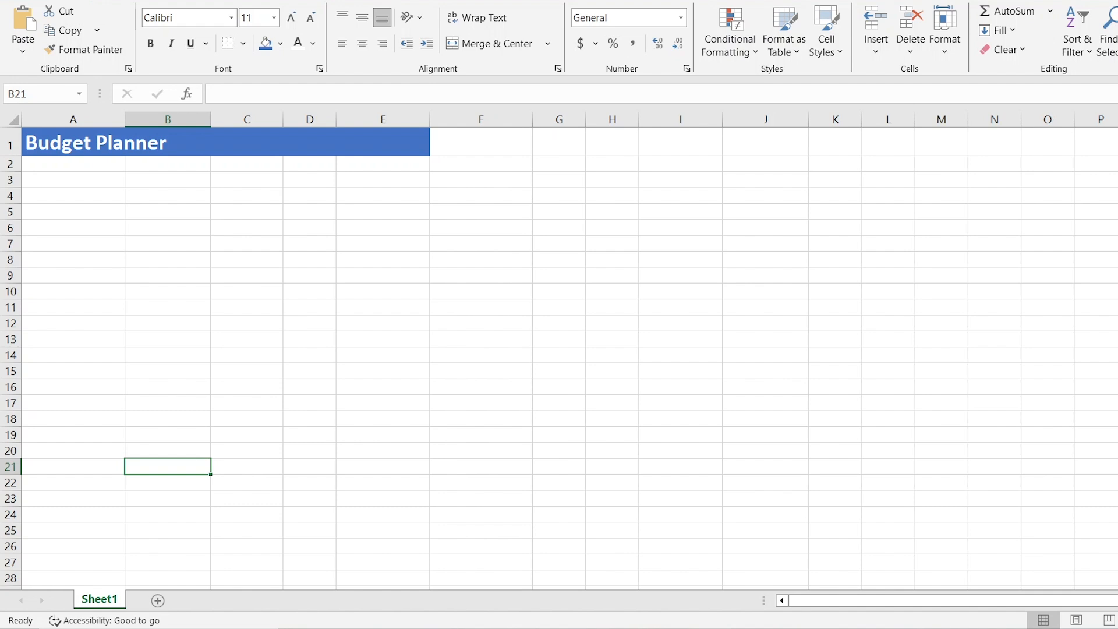
Step: Enter the section headings "Income" in cell A3 and "Expenses" in cell A10
left_click(59, 181)
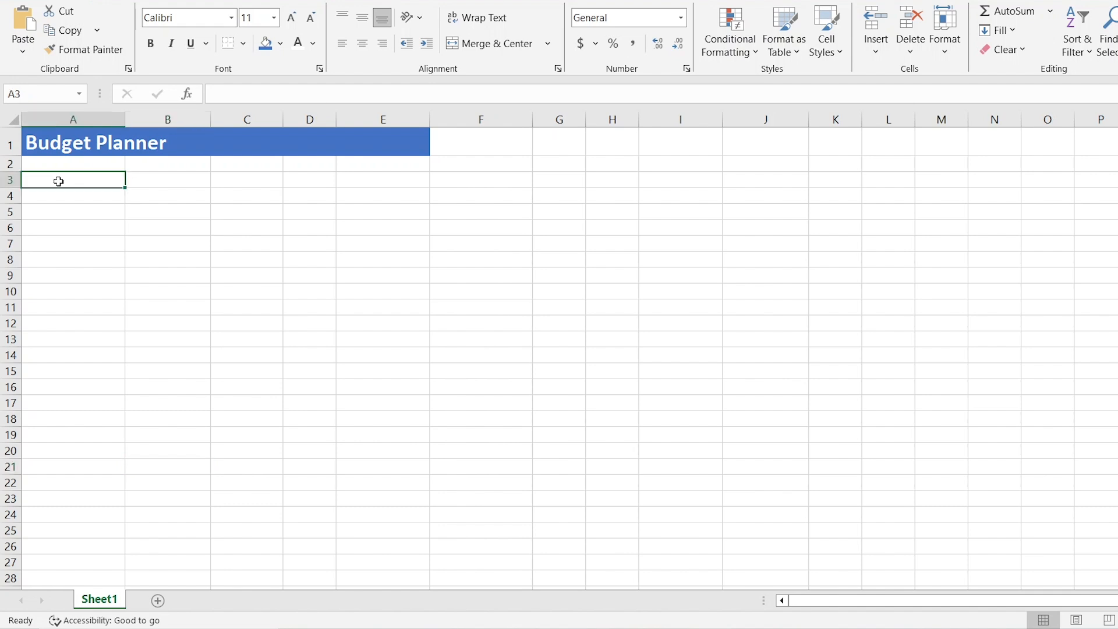
type("Income")
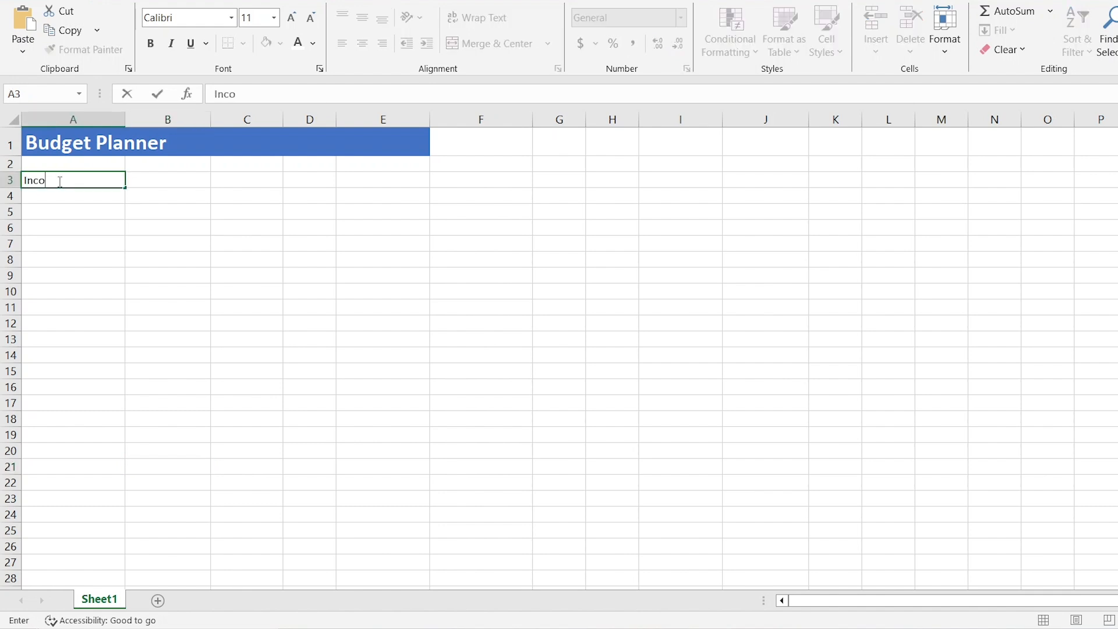
left_click(51, 298)
type("E")
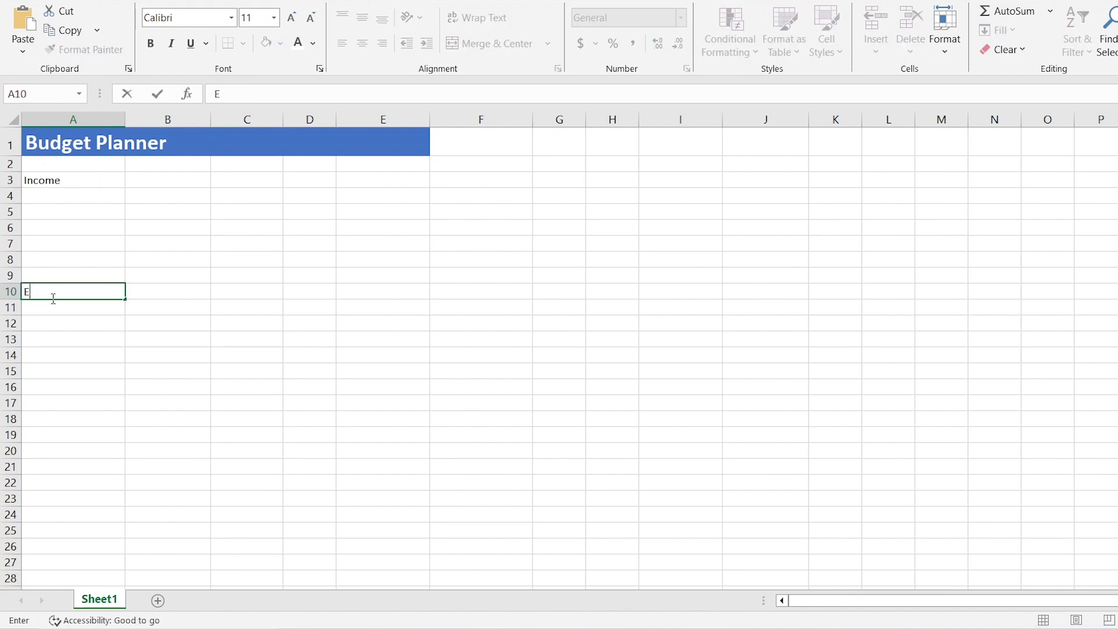
type("xpenses")
Step: Format the Income heading in A3 with a green theme fill and white, bold, 16-point text
left_click(53, 183)
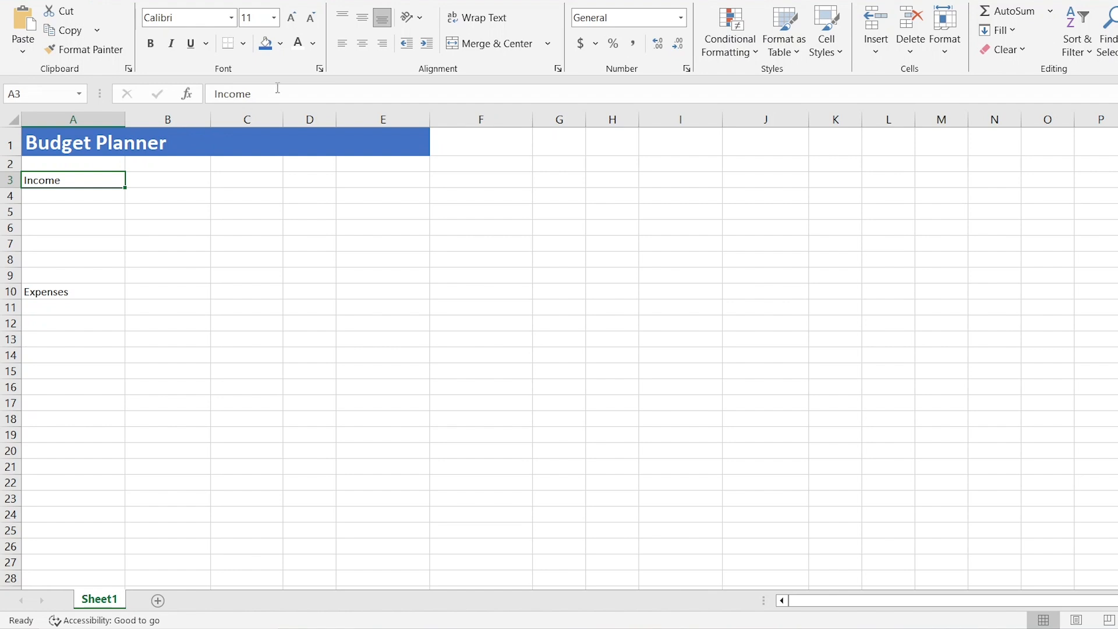
left_click(282, 45)
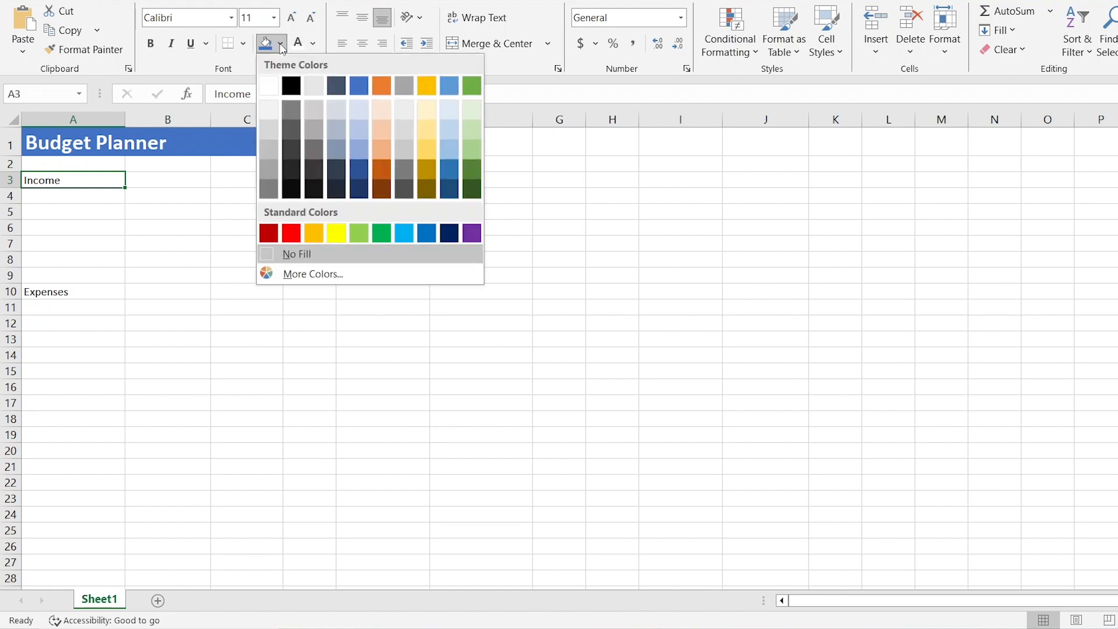
left_click(472, 86)
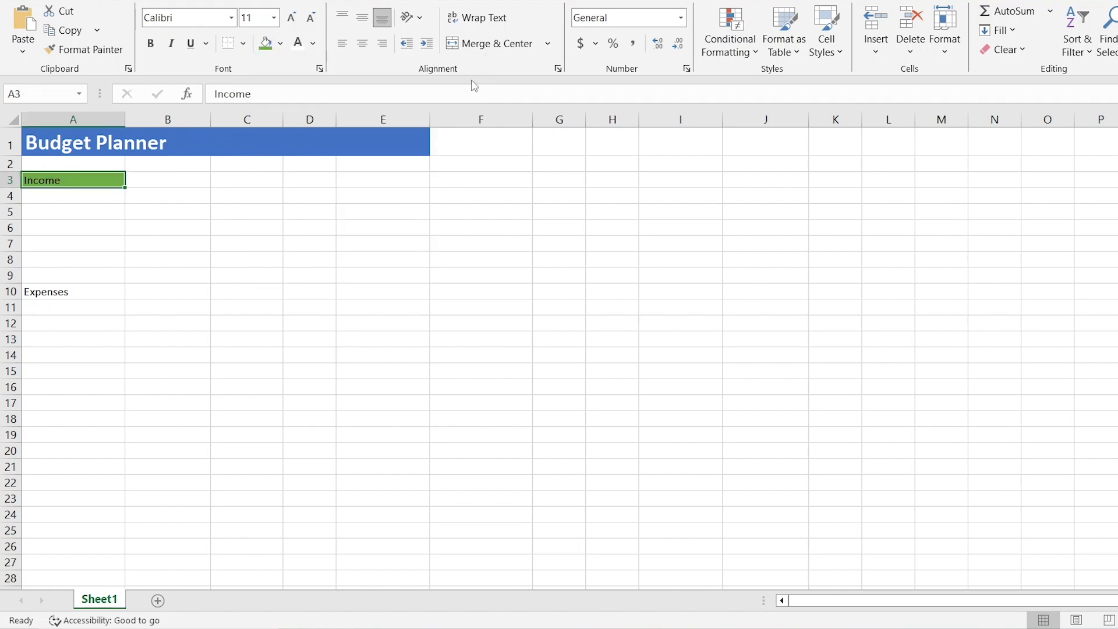
left_click(313, 44)
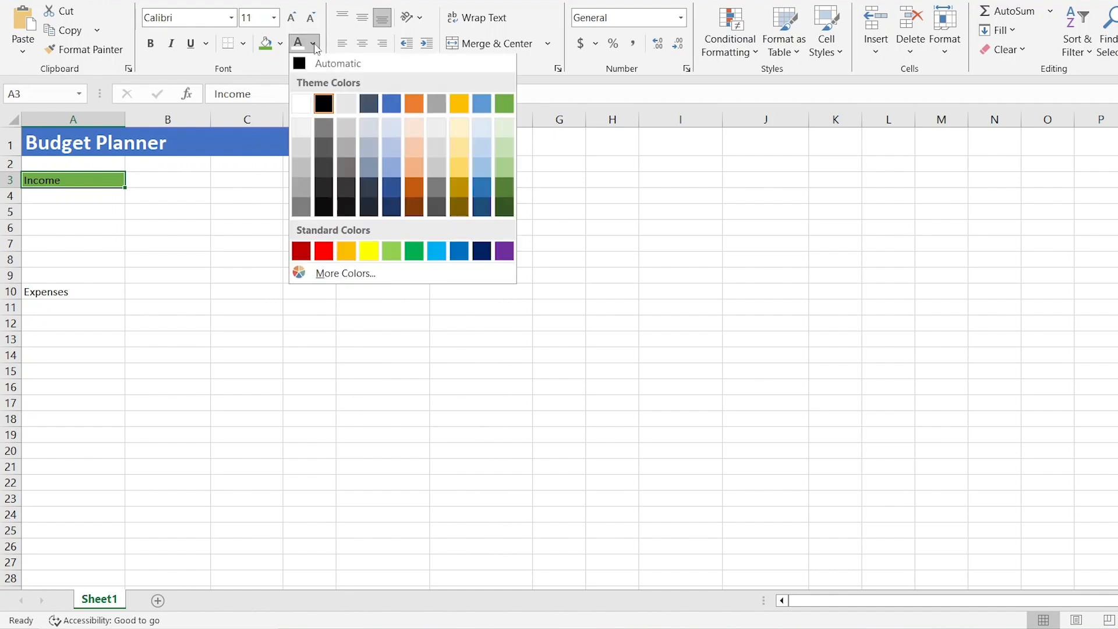
left_click(303, 103)
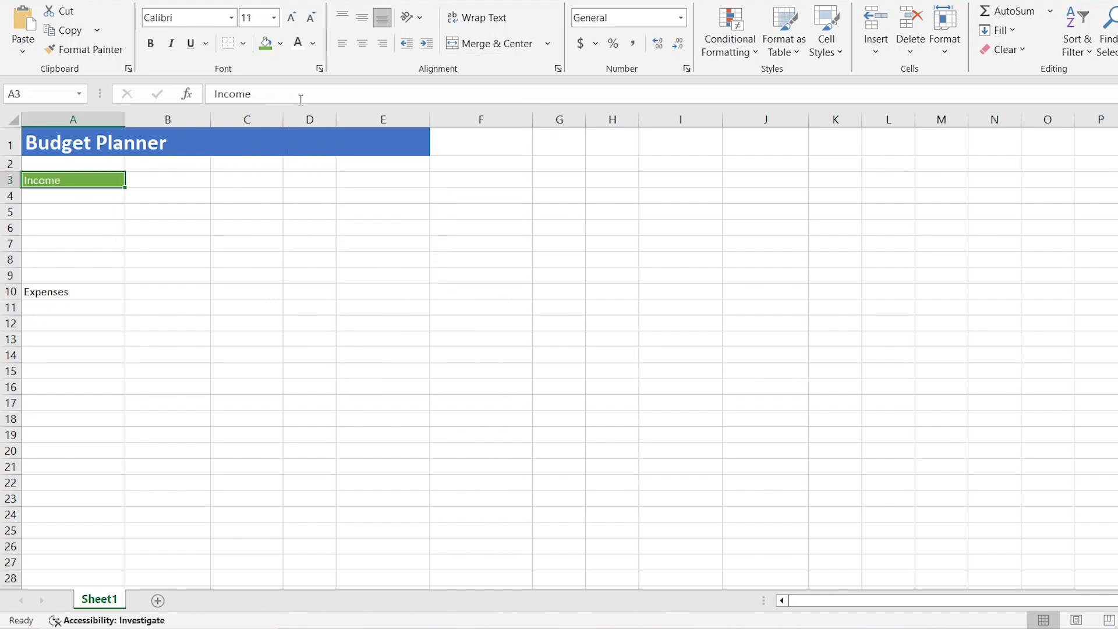
left_click(274, 18)
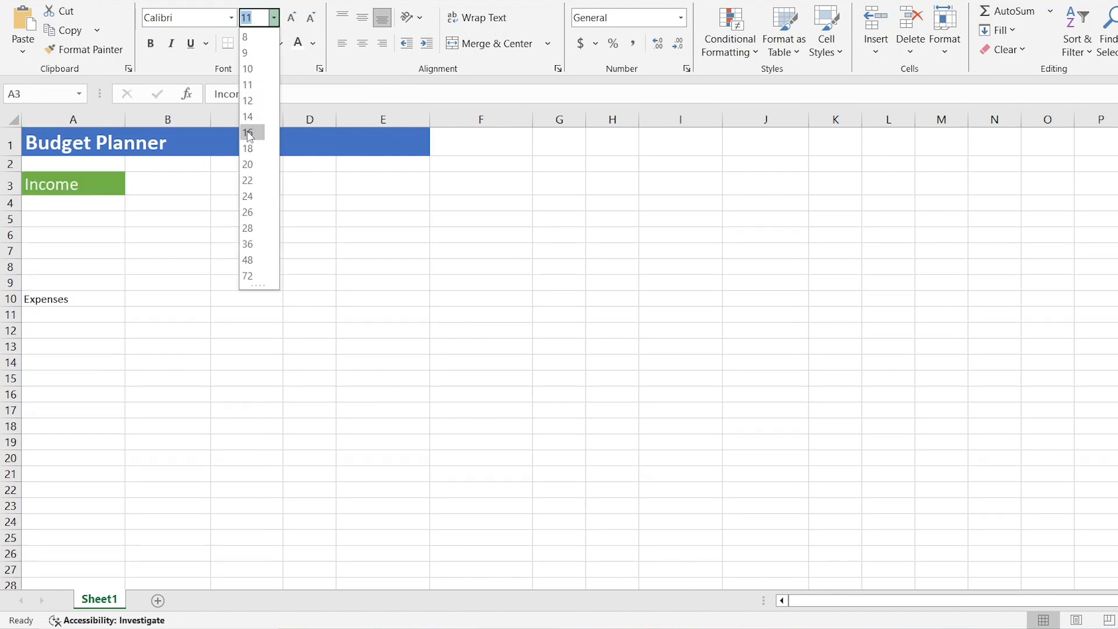
left_click(248, 132)
left_click(151, 44)
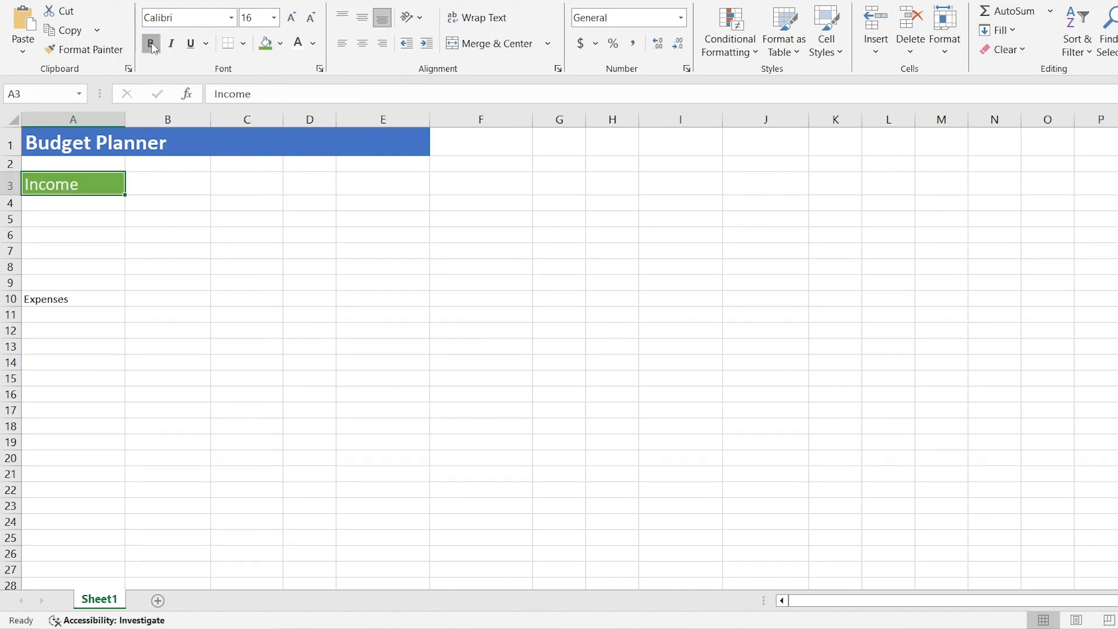
Step: Format the Expenses heading in A10 with a standard red fill and white, bold, 16-point text
left_click(55, 300)
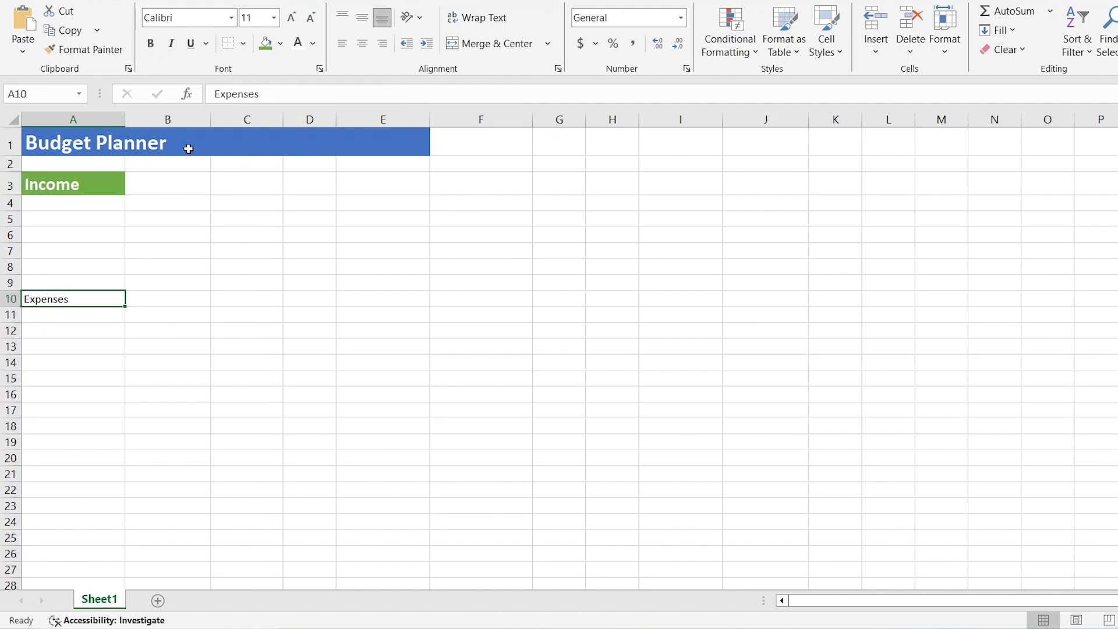
left_click(279, 44)
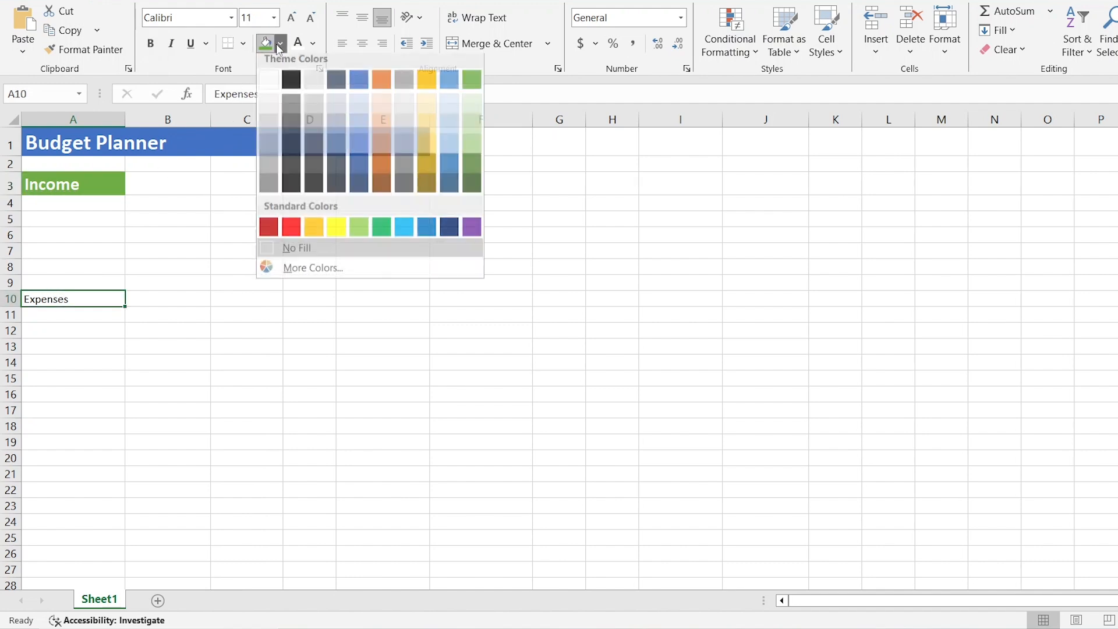
left_click(291, 233)
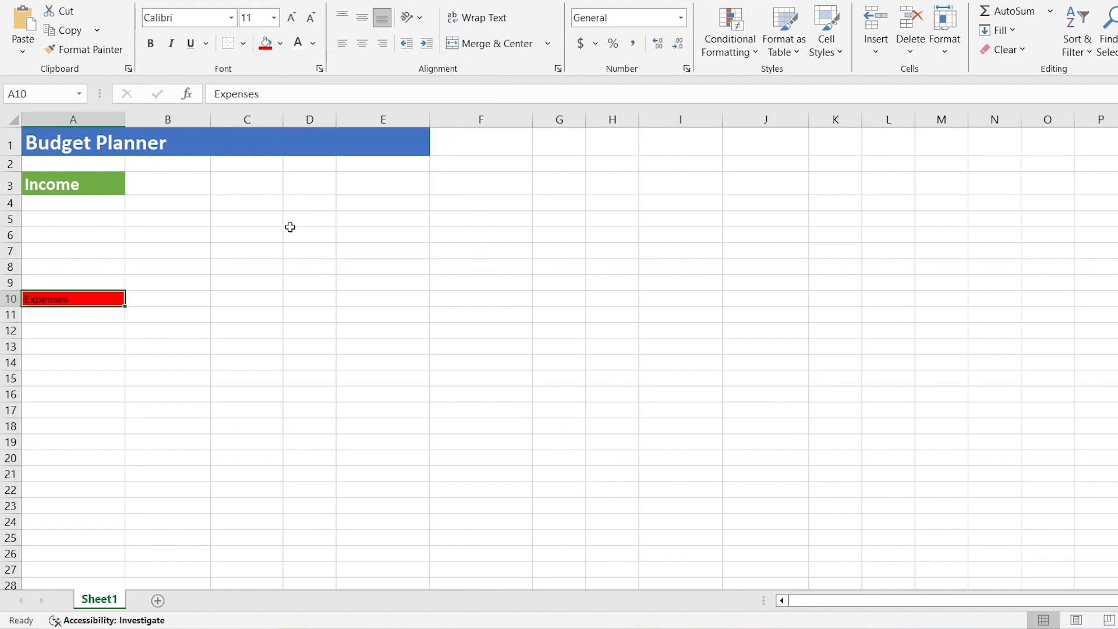
left_click(298, 44)
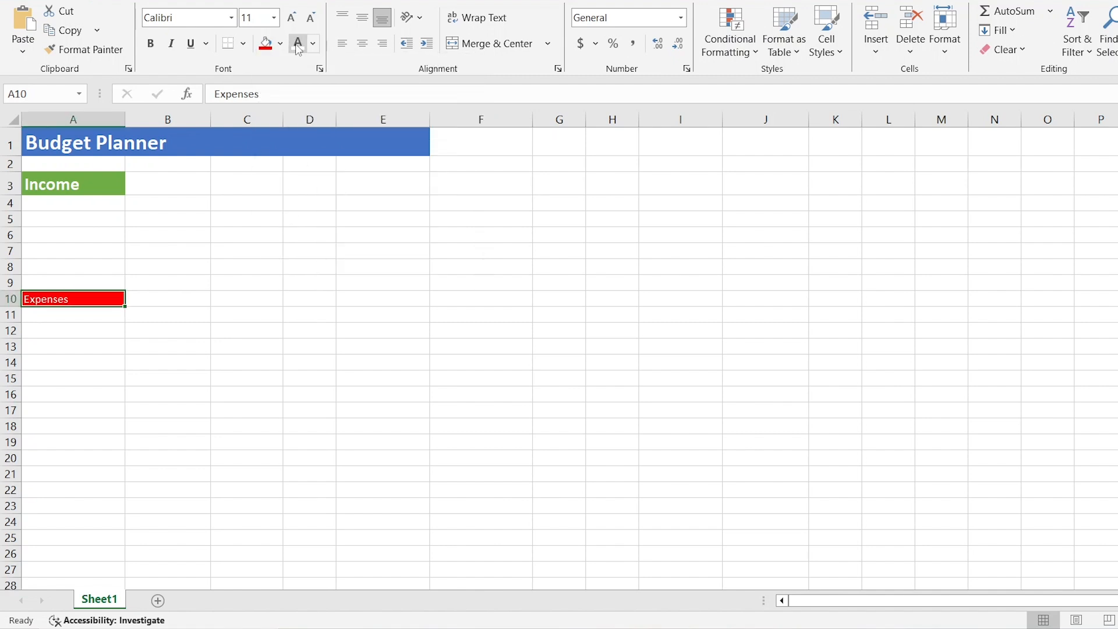
left_click(151, 44)
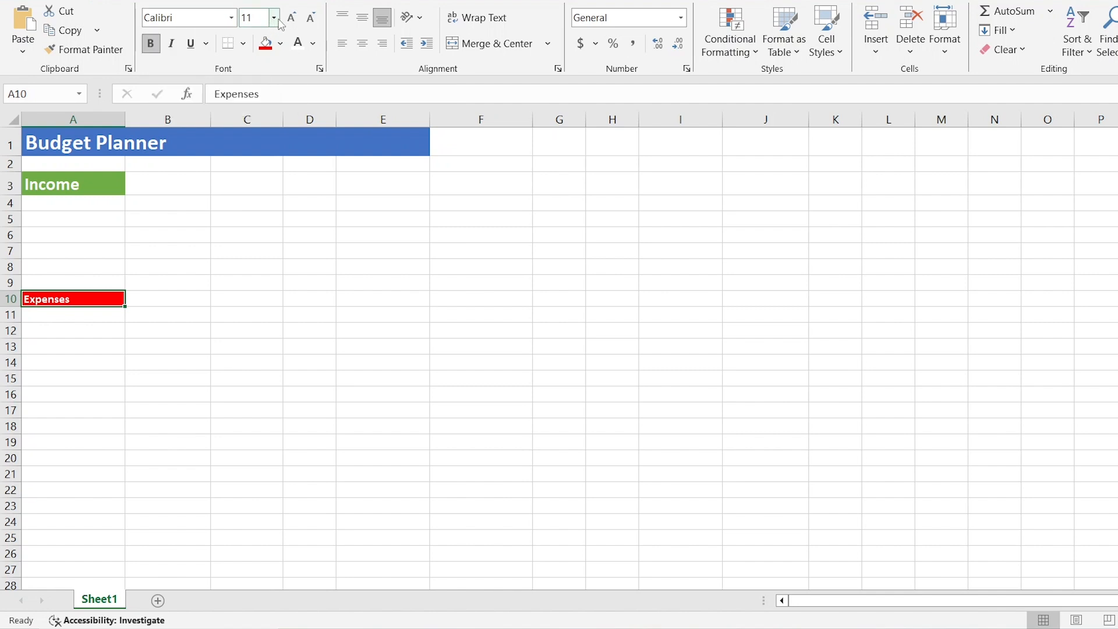
left_click(273, 18)
left_click(248, 133)
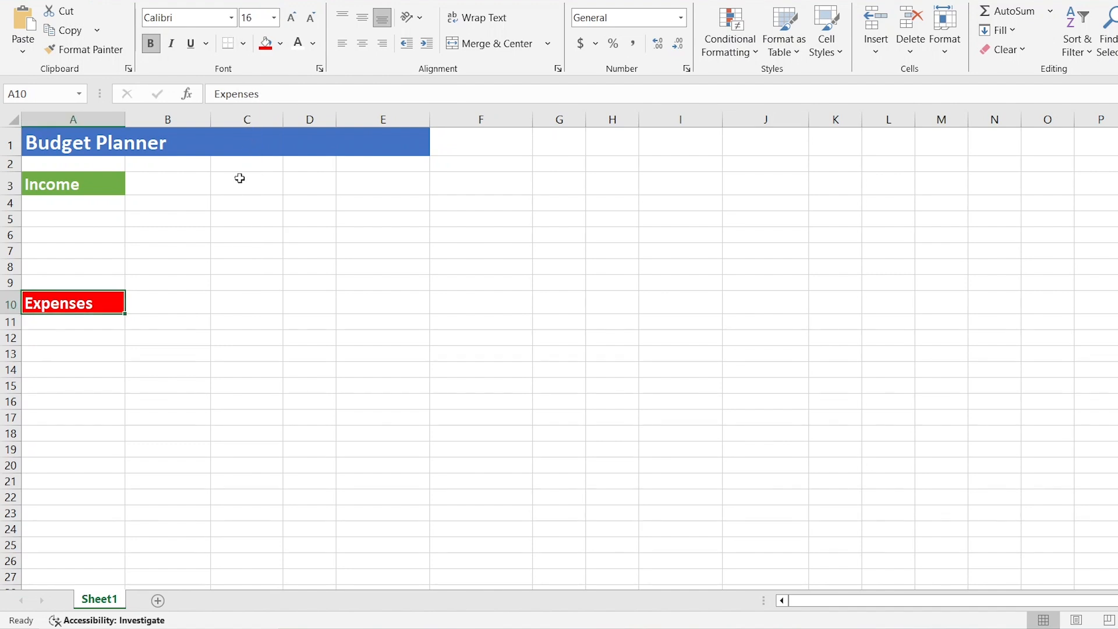
left_click(157, 376)
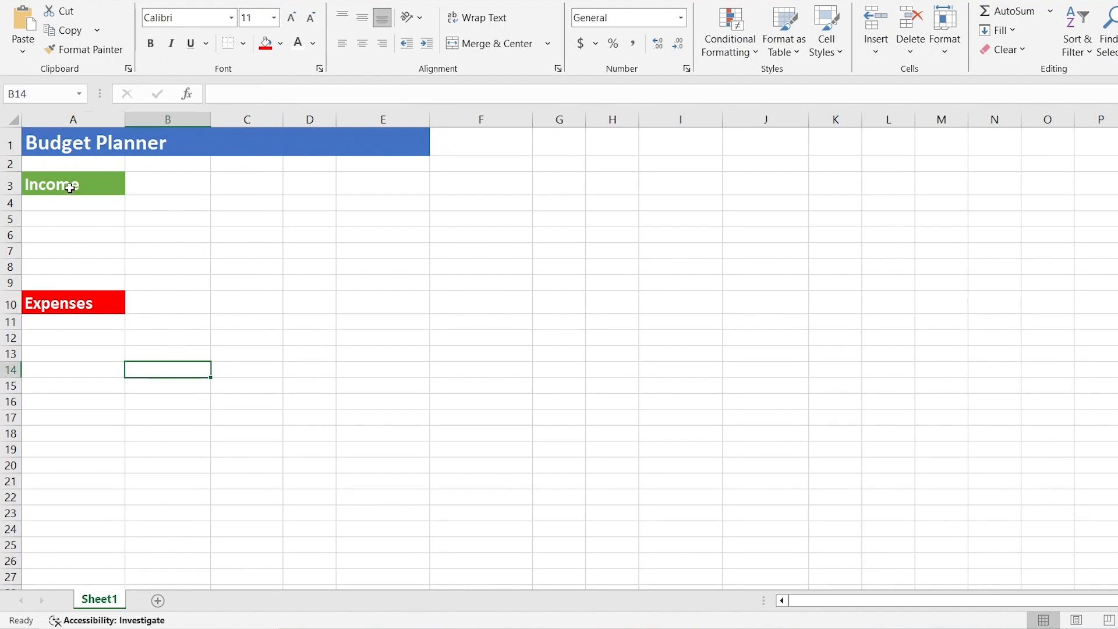
left_click(77, 300)
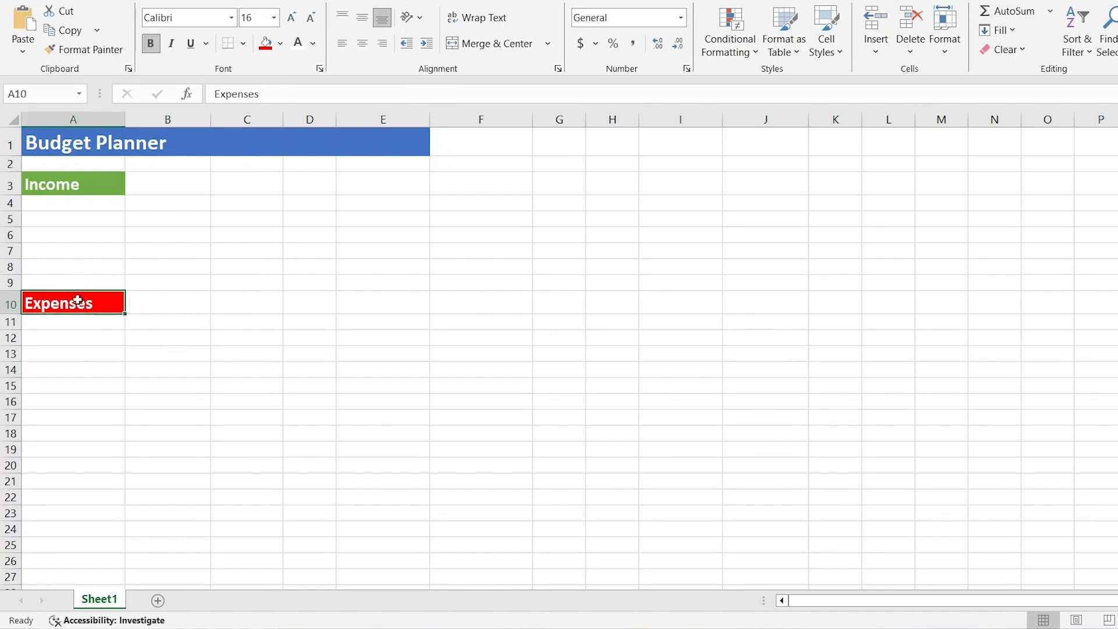
Step: Enter the column headers Description, Category and Amount in A4:C4 under Income and make them bold
left_click(78, 206)
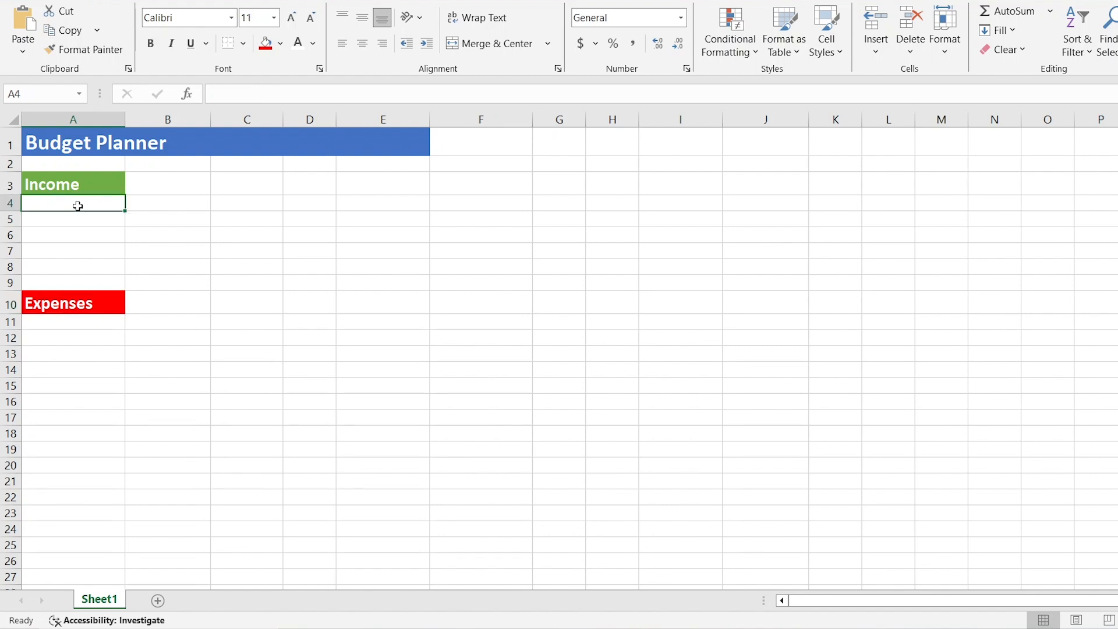
type("Descri")
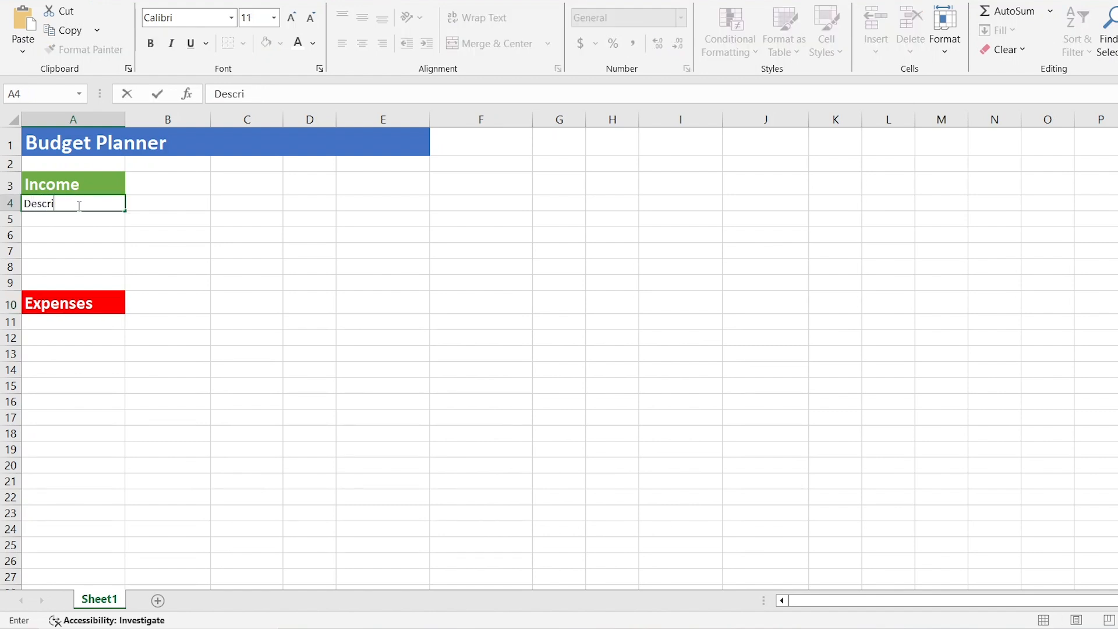
type("ption")
key("Tab")
type("Category")
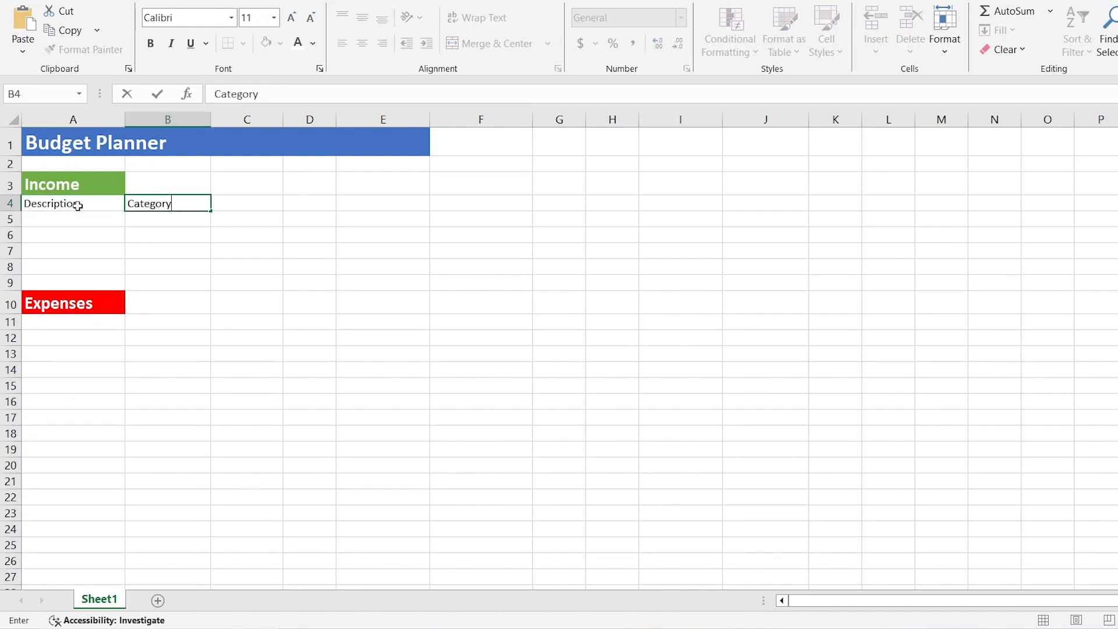
key("Tab")
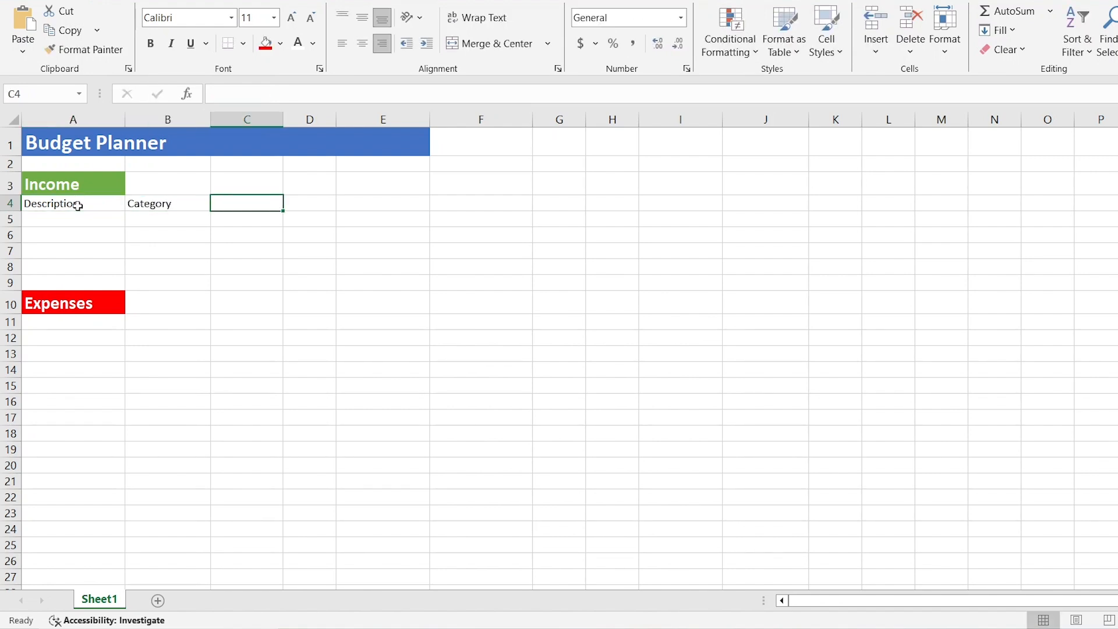
type("Amount")
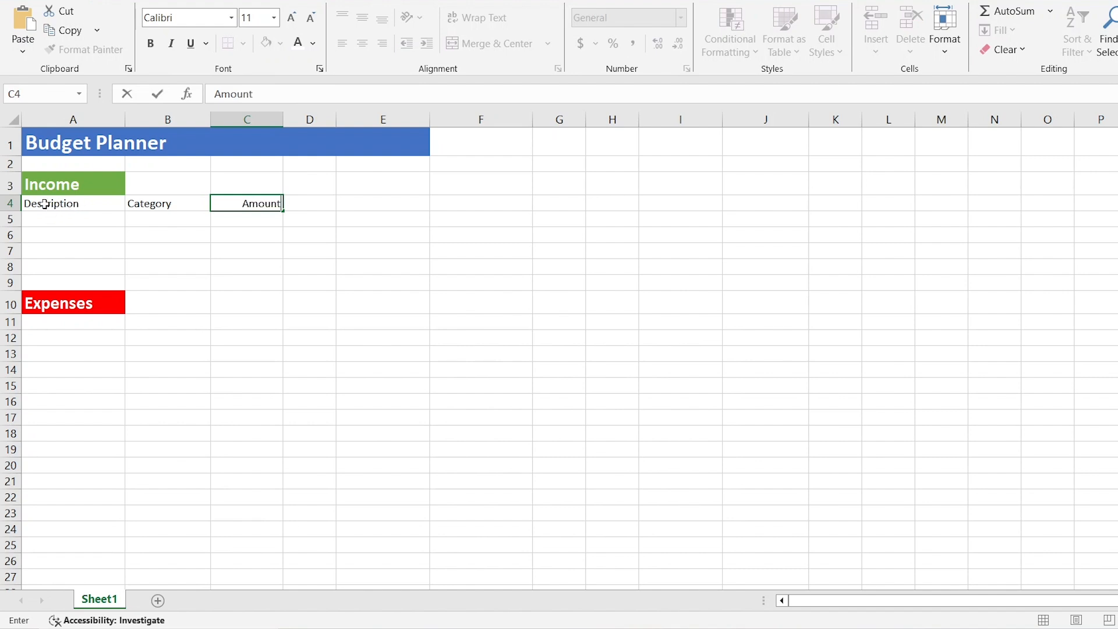
left_click_drag(54, 203, 263, 198)
key("ctrl+b")
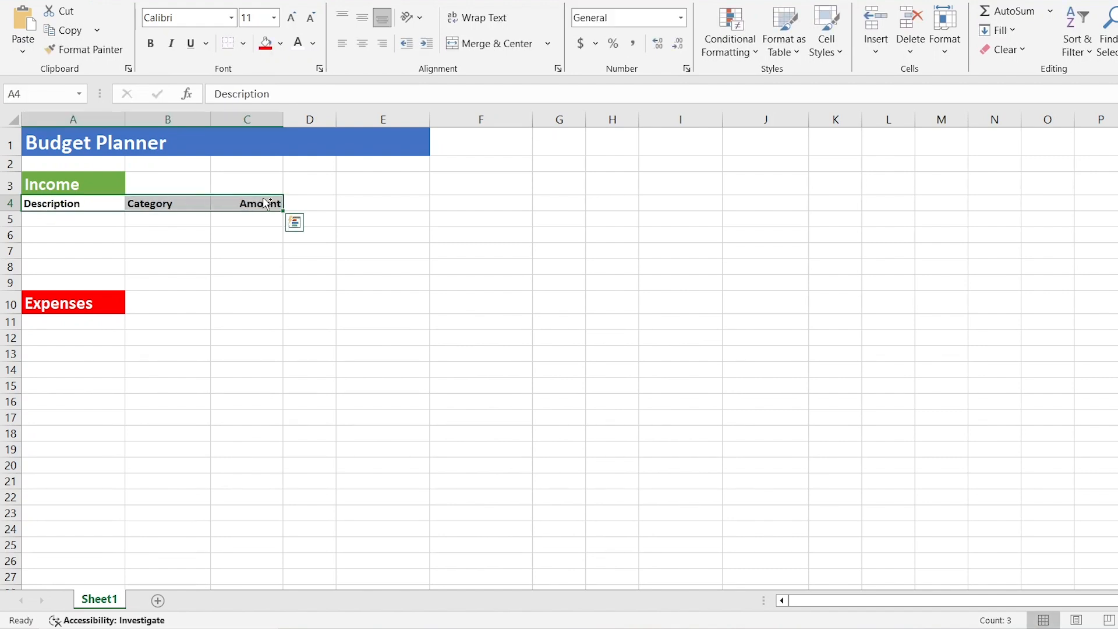
key("ctrl+q")
Step: Fill in the first income row, row 5, with description Salary, category Income and amount 30000
left_click(71, 225)
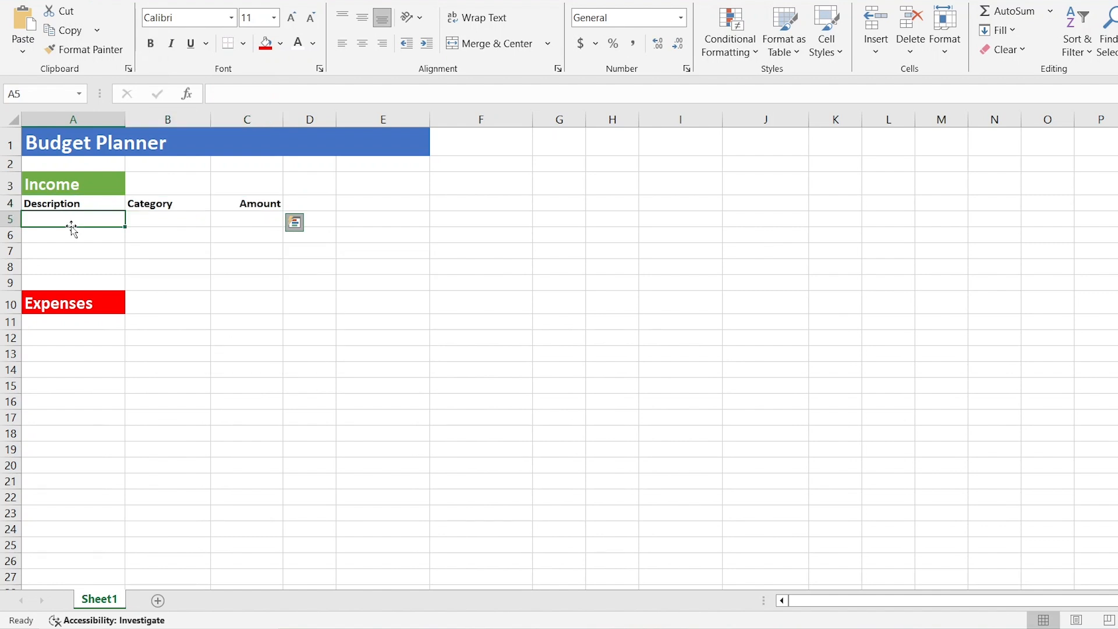
type("Salary")
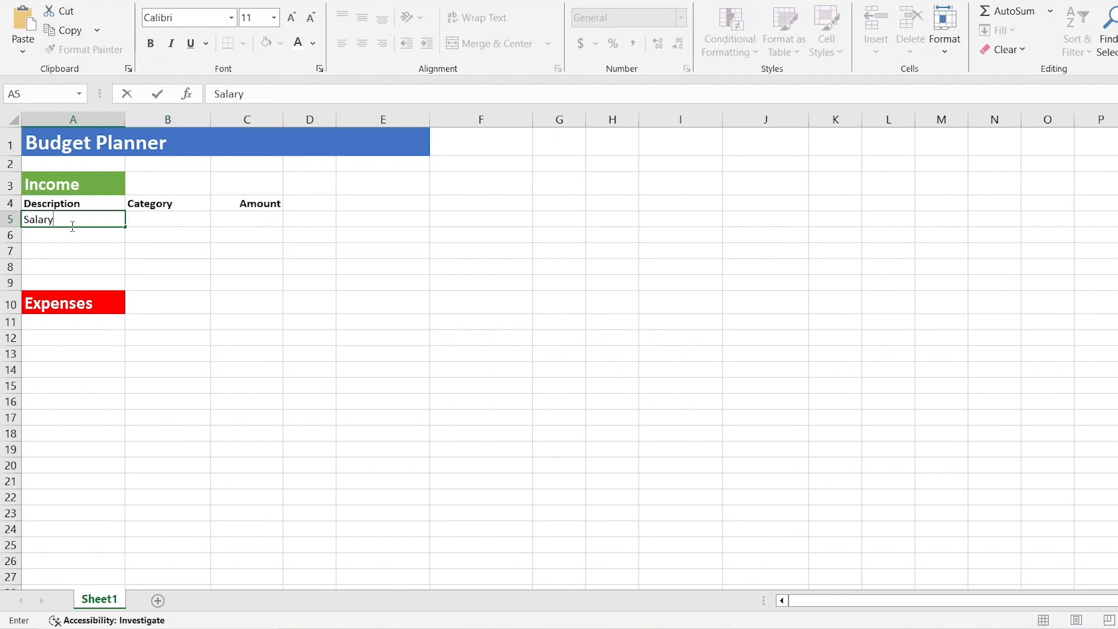
key("Tab")
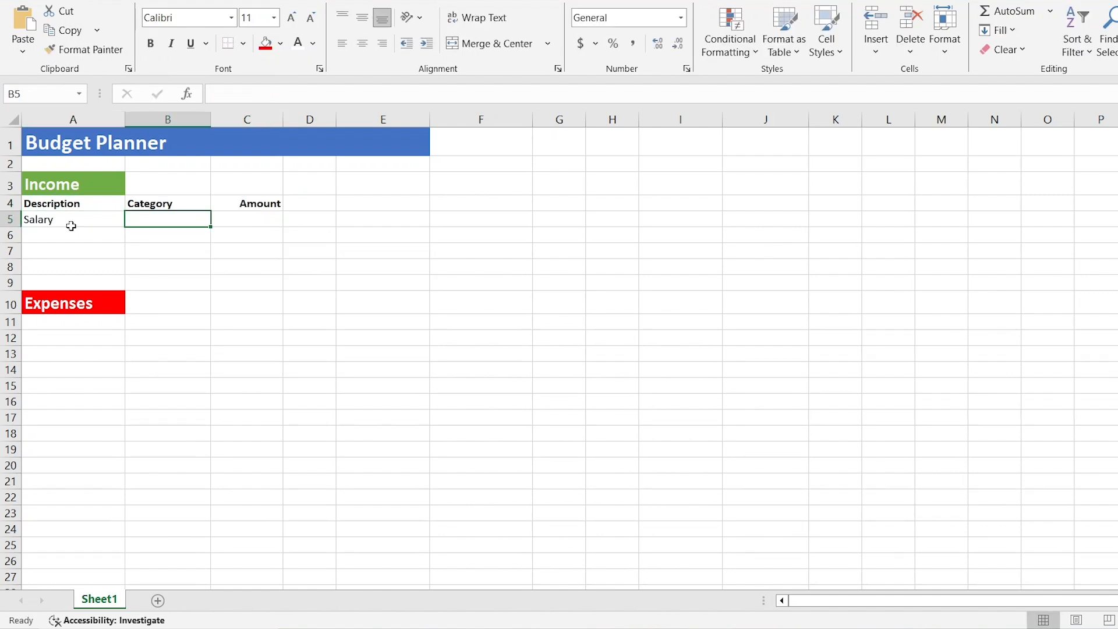
type("Income")
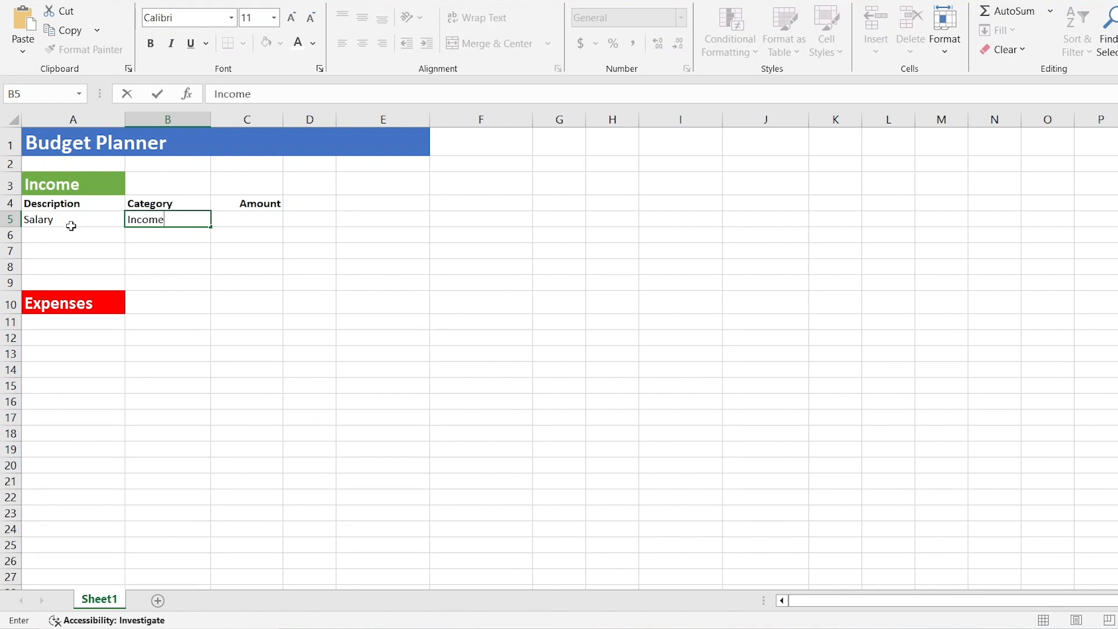
key("Tab")
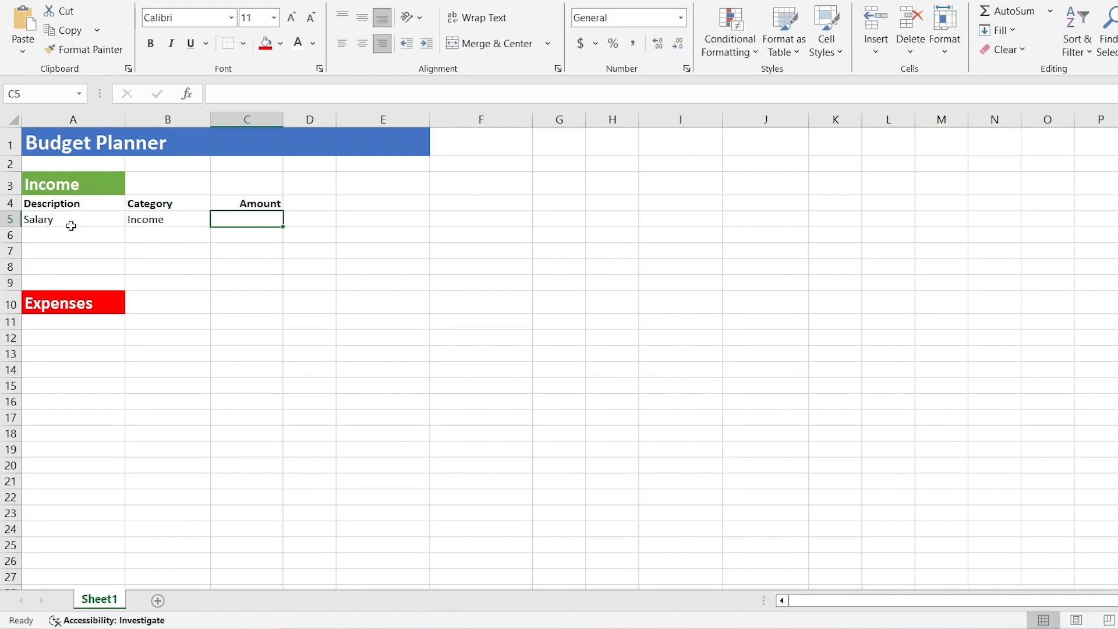
type("30000")
key("Return")
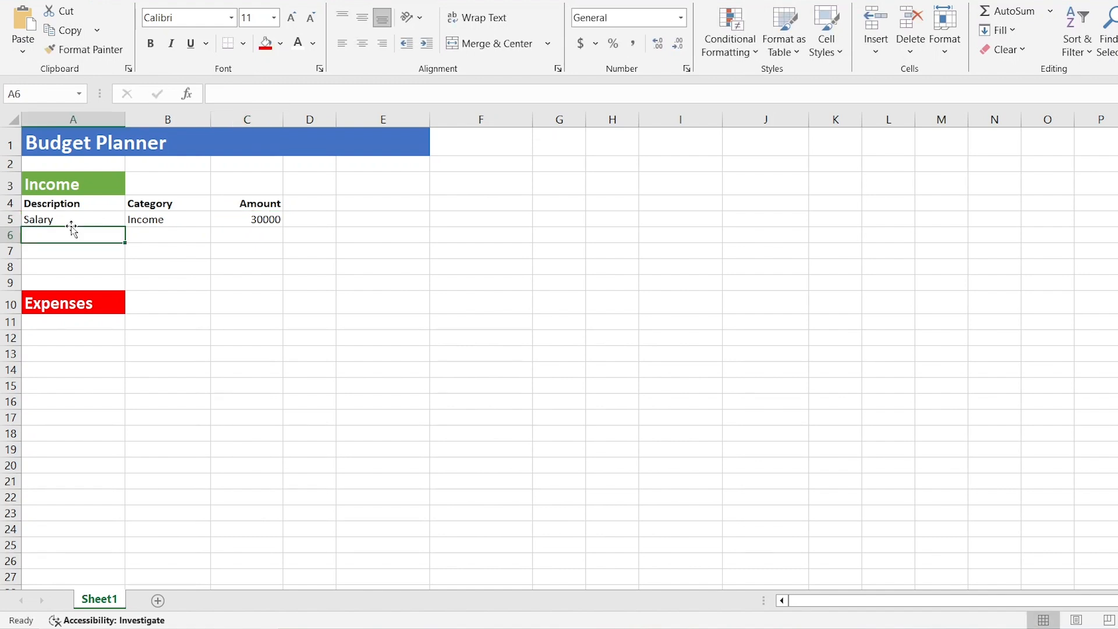
Step: Fill in the second income row, row 6, with description Freelancing, category Income and amount 12000
type("F")
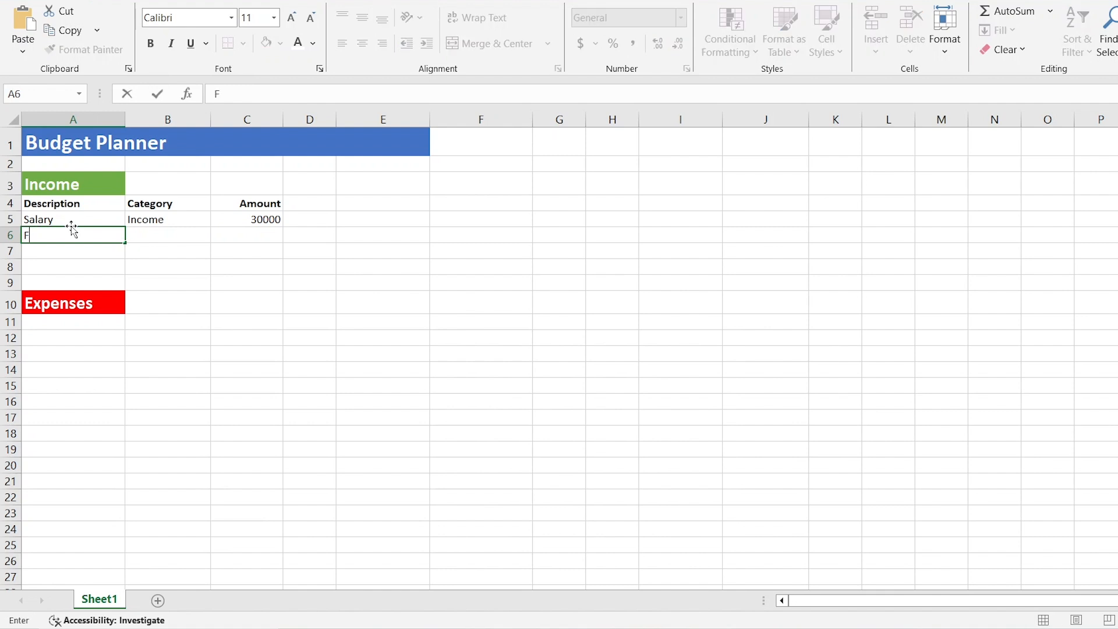
type("reelancing")
key("Tab")
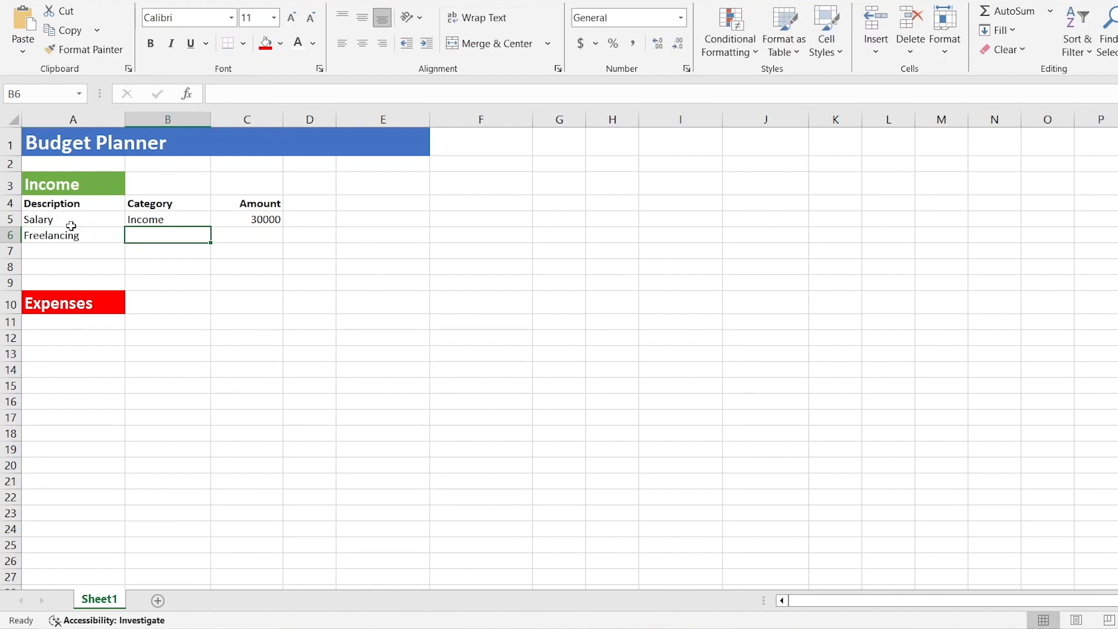
type("Income")
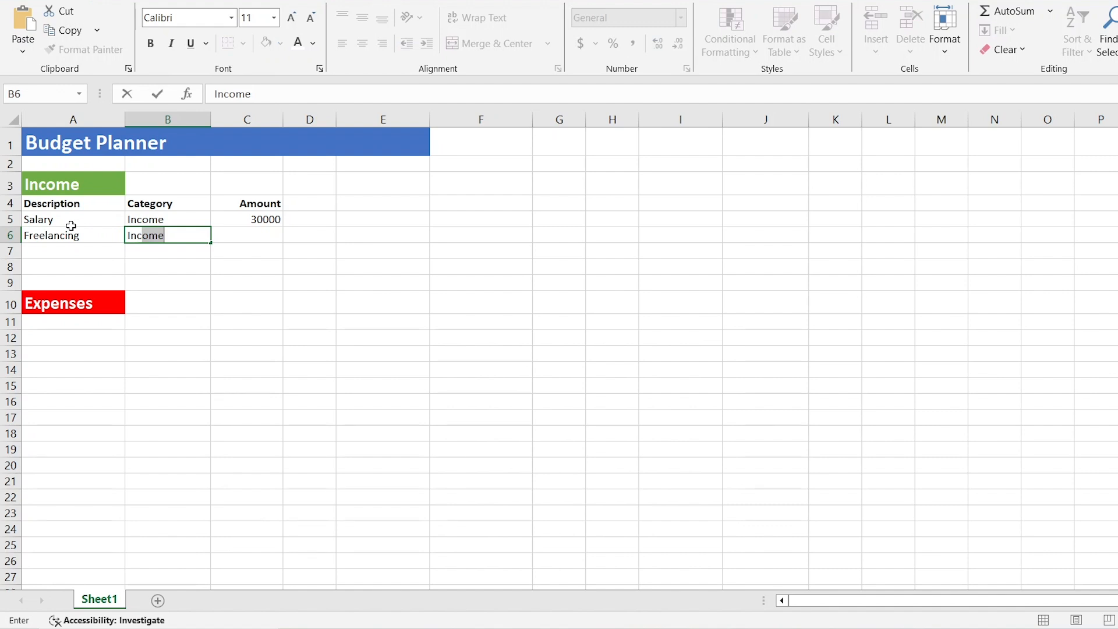
key("Tab")
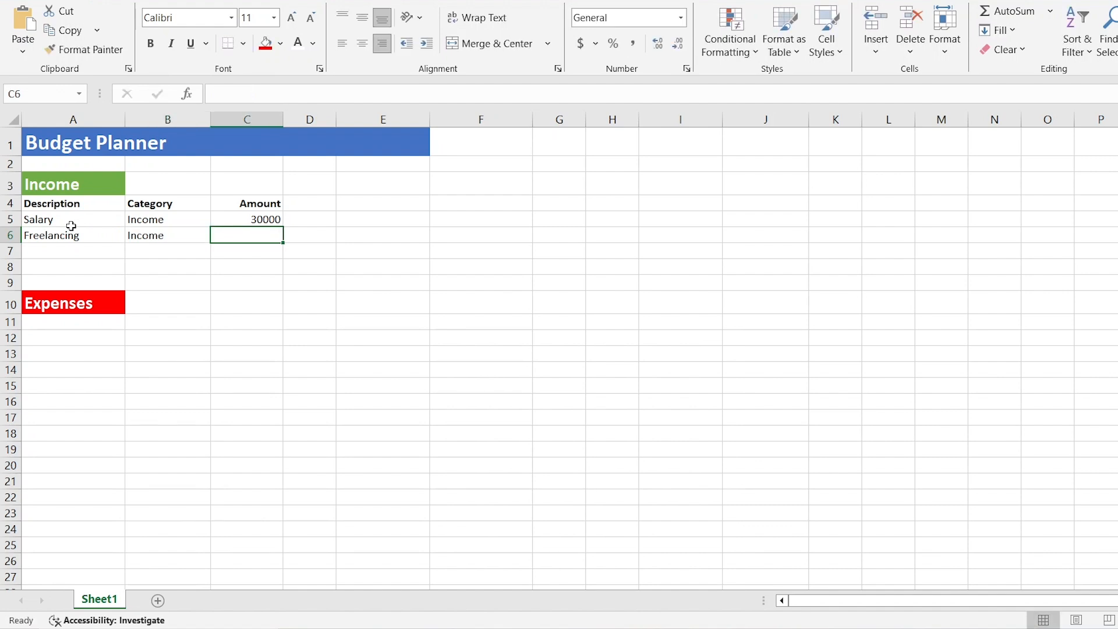
type("12000")
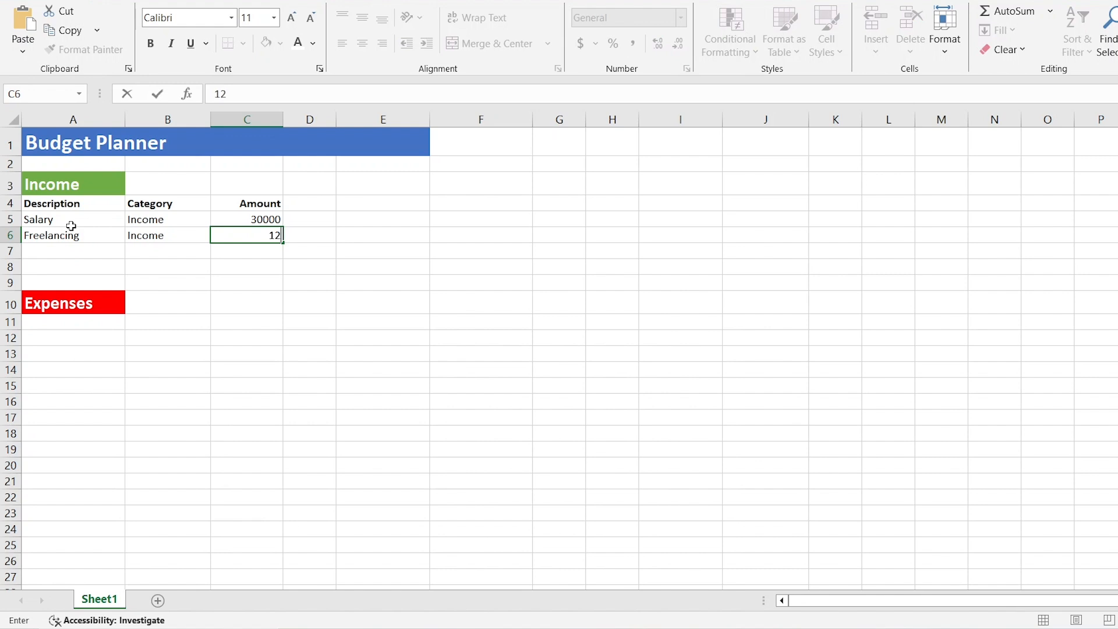
Step: Total the income amounts in C5:C6 with AutoSum, placing the sum in C7
key("Return")
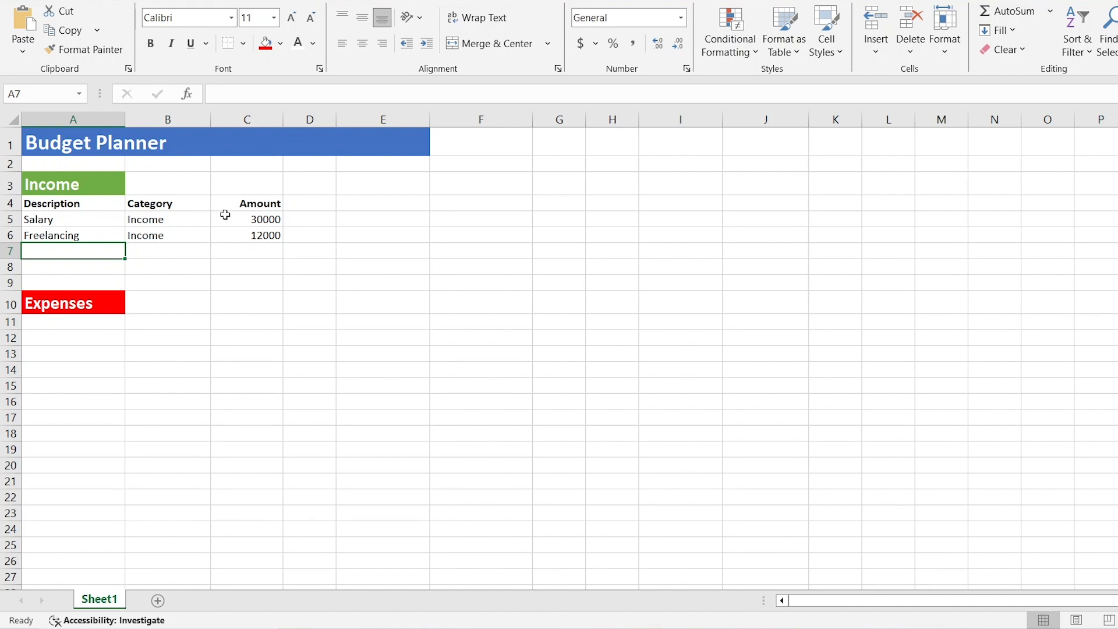
left_click_drag(240, 217, 240, 232)
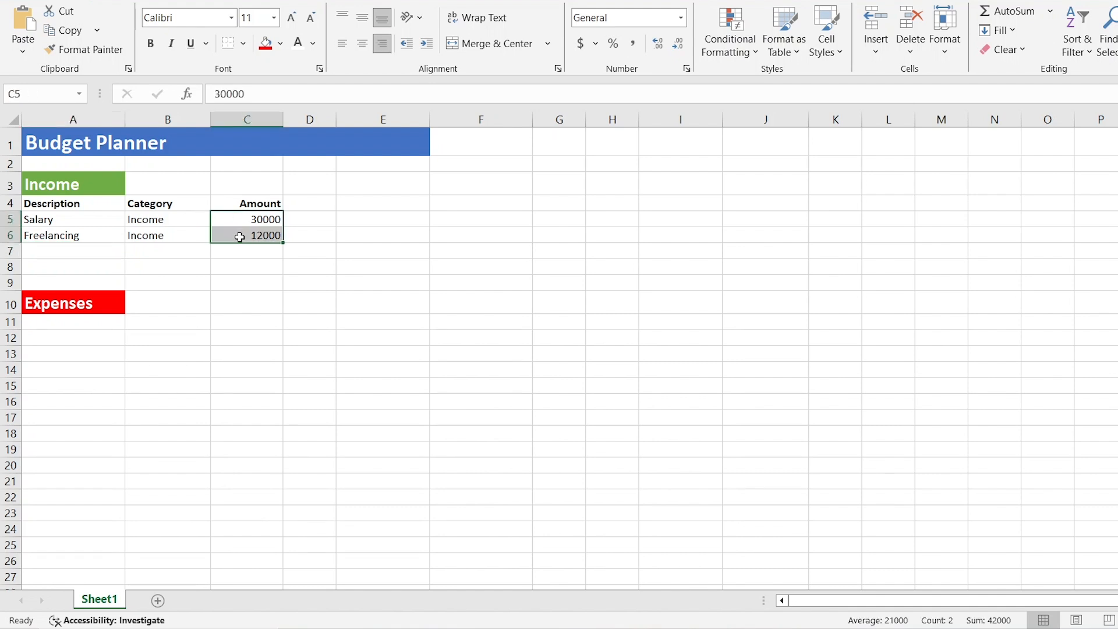
left_click(214, 0)
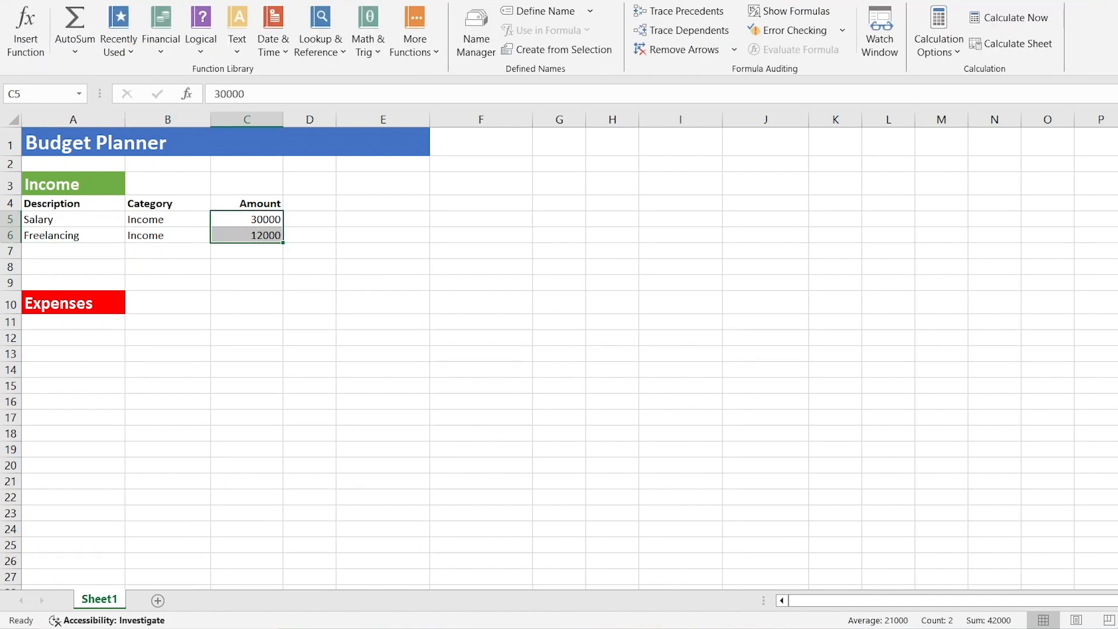
left_click(76, 23)
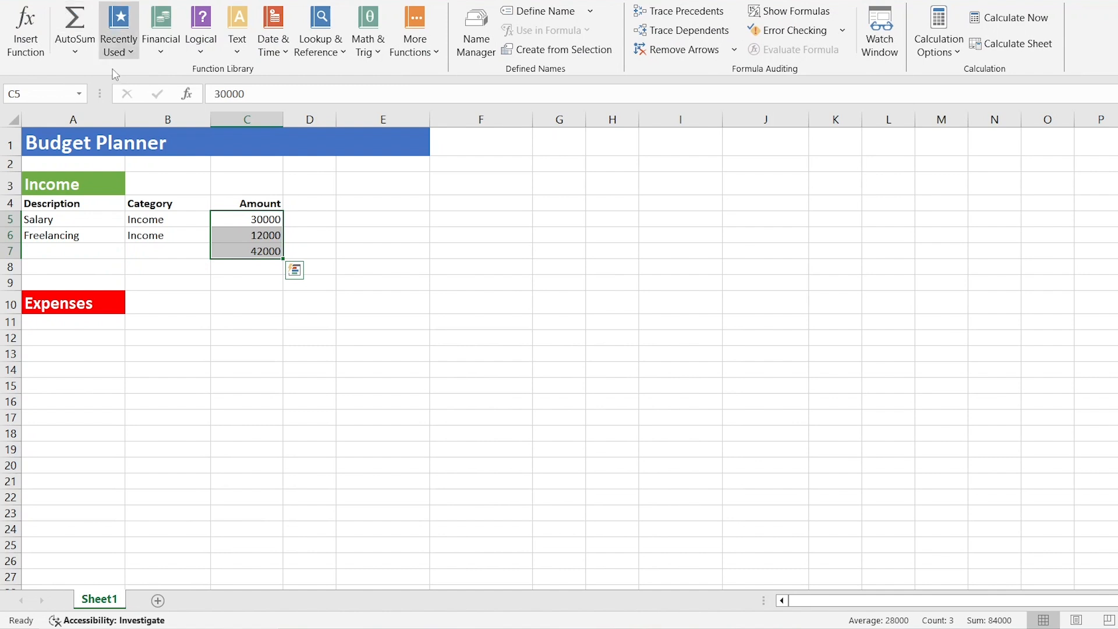
left_click(177, 262)
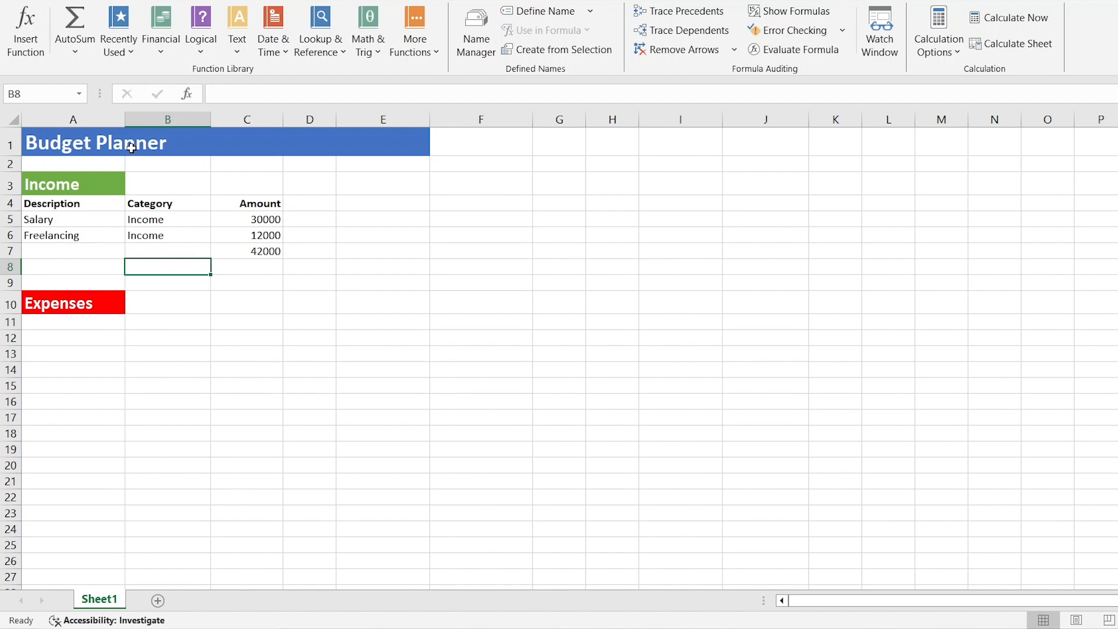
Step: Extend the sheet title in A1 to read "Budget Planner - March, 2025"
left_click(88, 143)
left_click(301, 96)
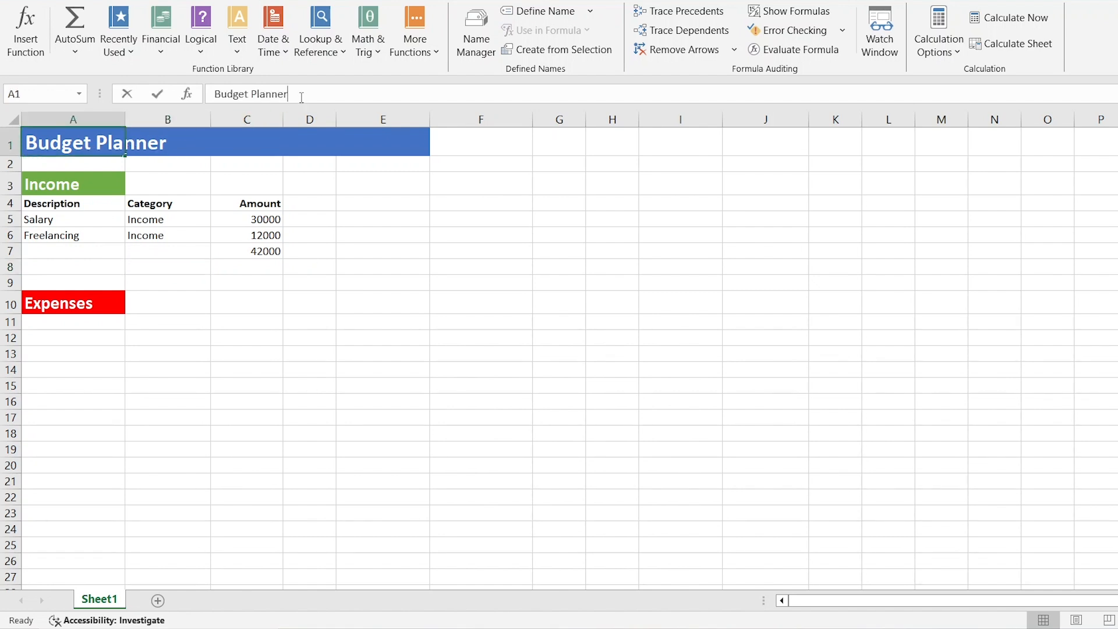
type("- ")
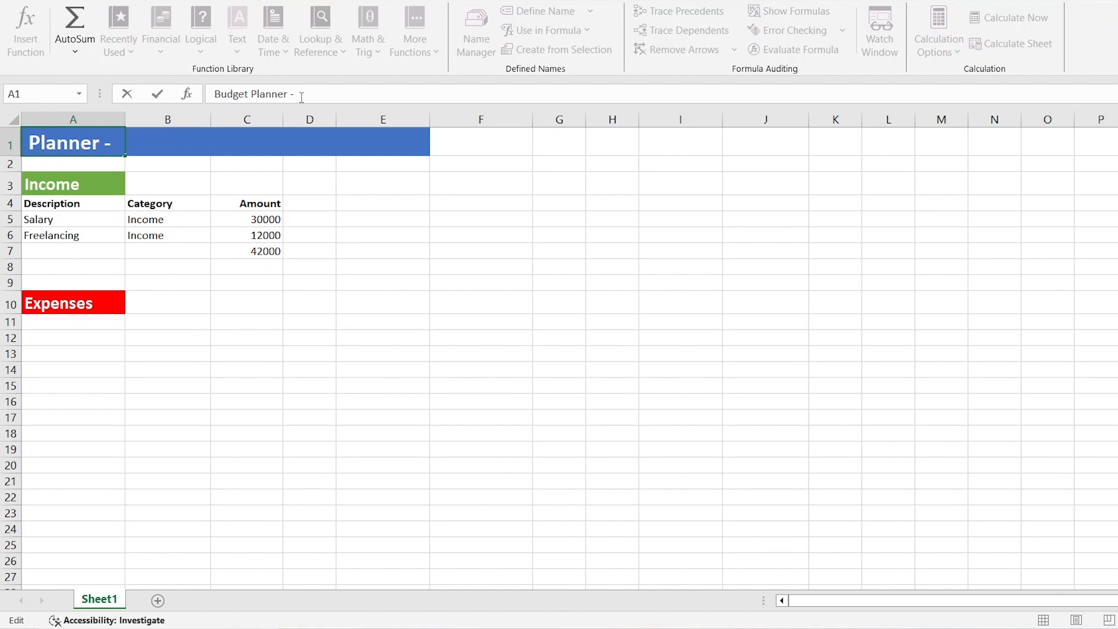
type("March, 20")
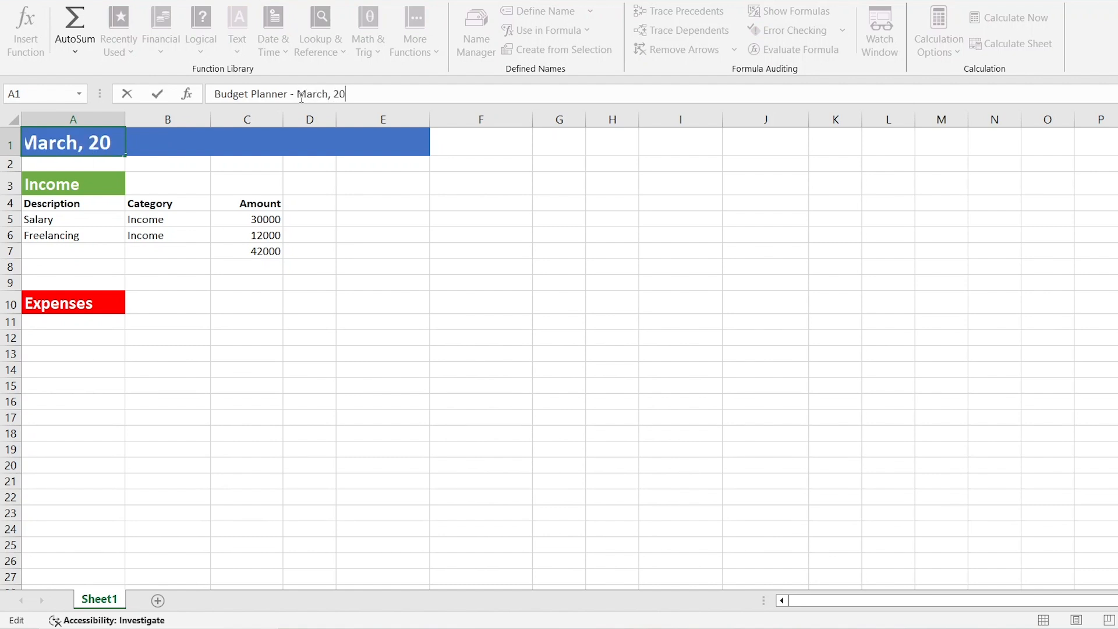
type("25")
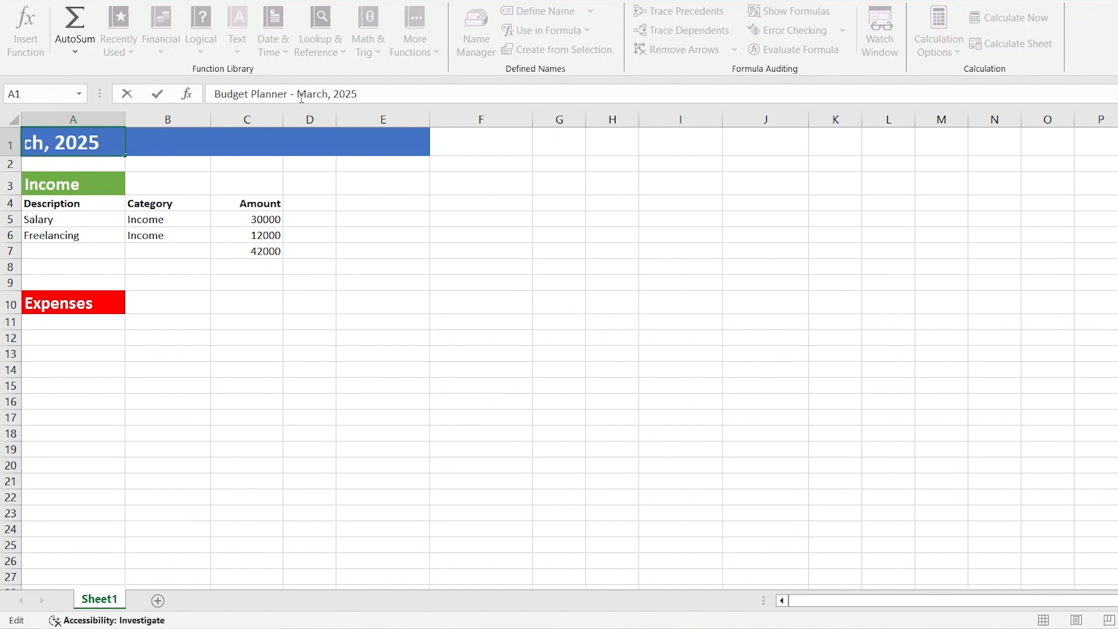
left_click(230, 370)
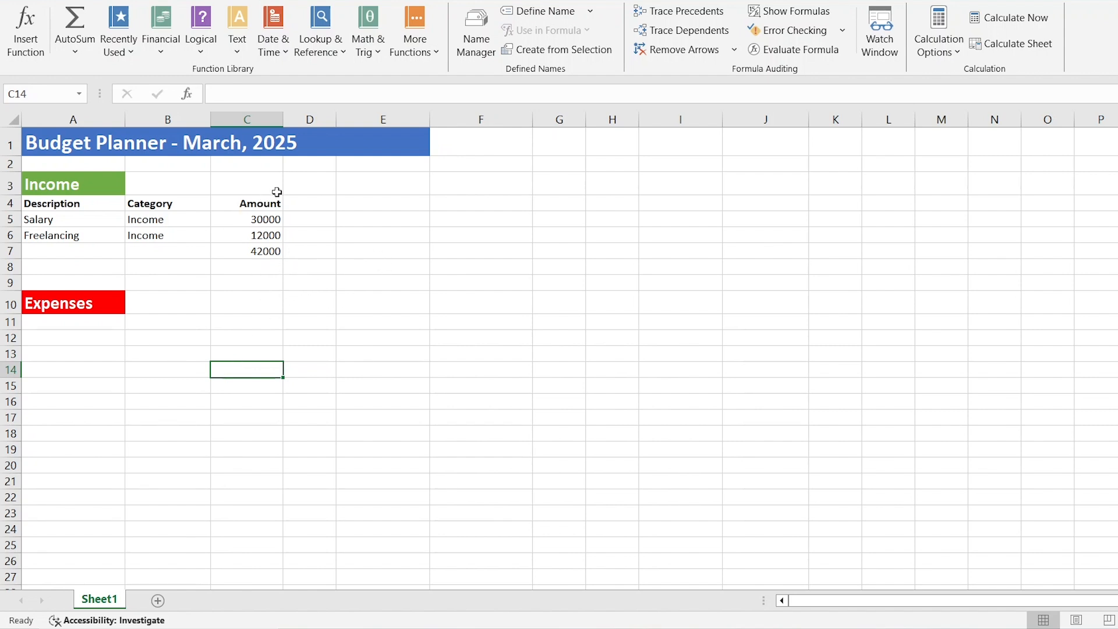
Step: Merge and center cells A7:B7 and enter the label Total in the merged cell
left_click(56, 251)
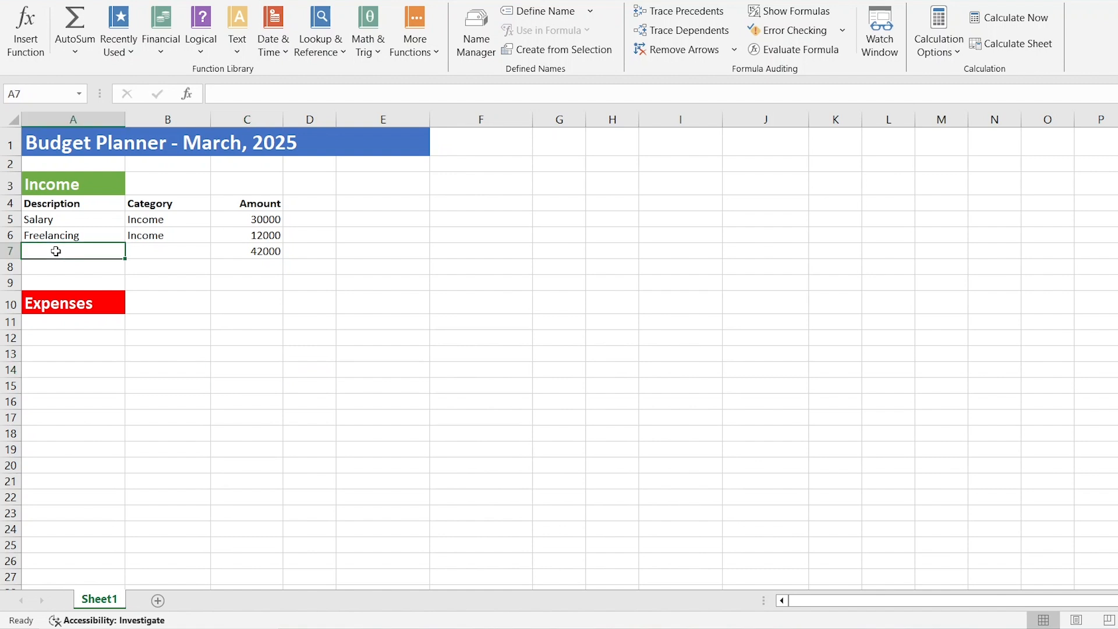
left_click_drag(55, 251, 146, 253)
left_click(57, 1)
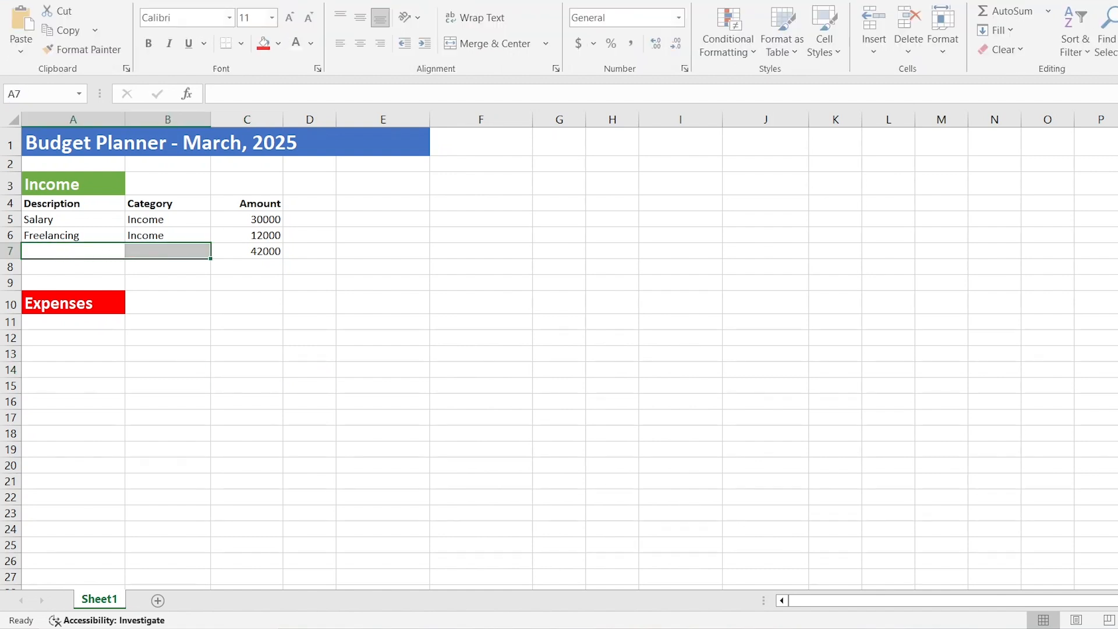
left_click(491, 44)
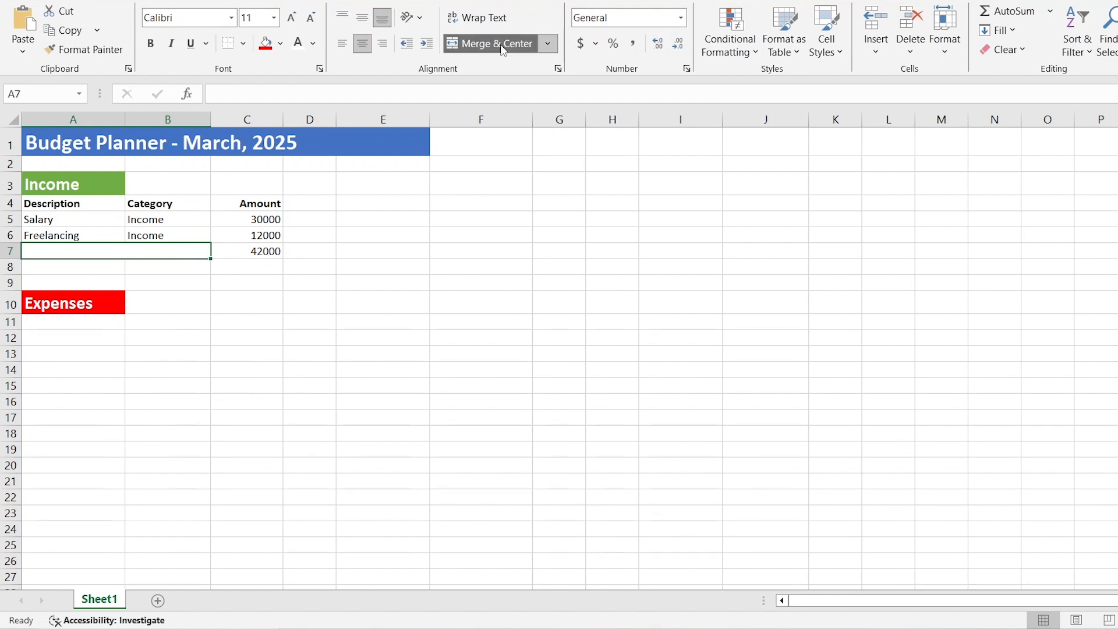
type("Total")
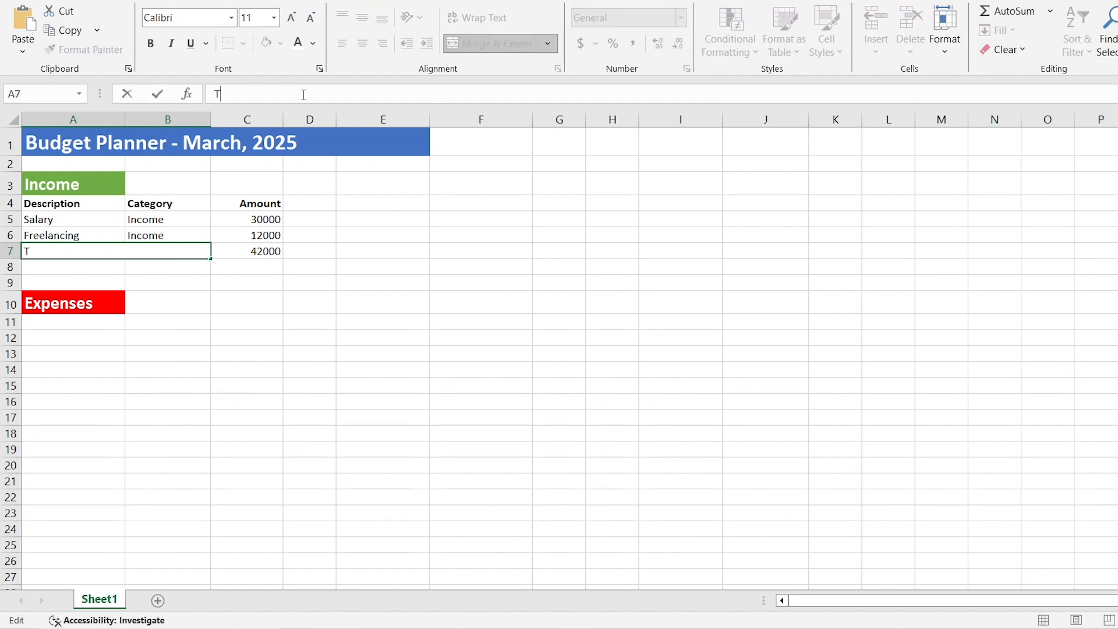
key("Return")
Step: Left-align the Total label in row 7 and make the income total row A7:C7 bold
left_click(110, 251)
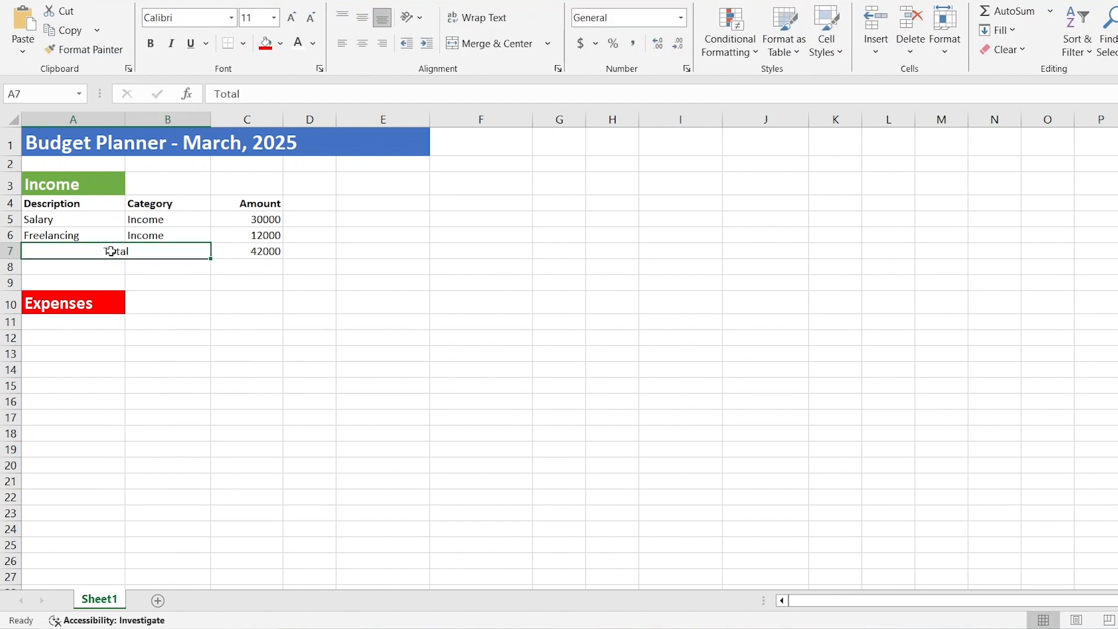
left_click(342, 43)
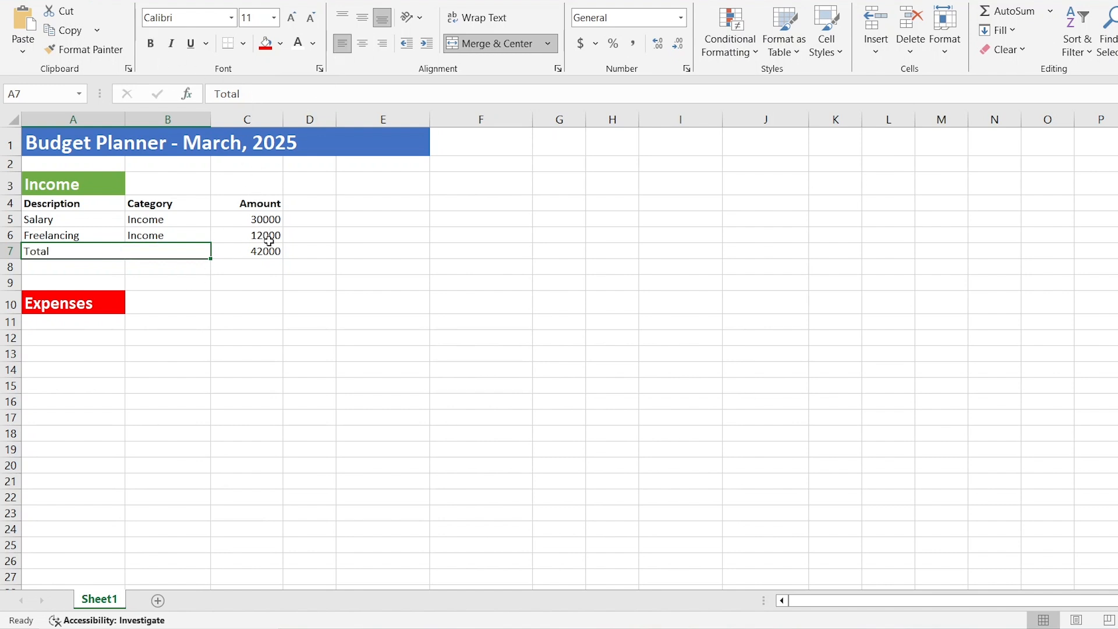
left_click_drag(271, 251, 51, 252)
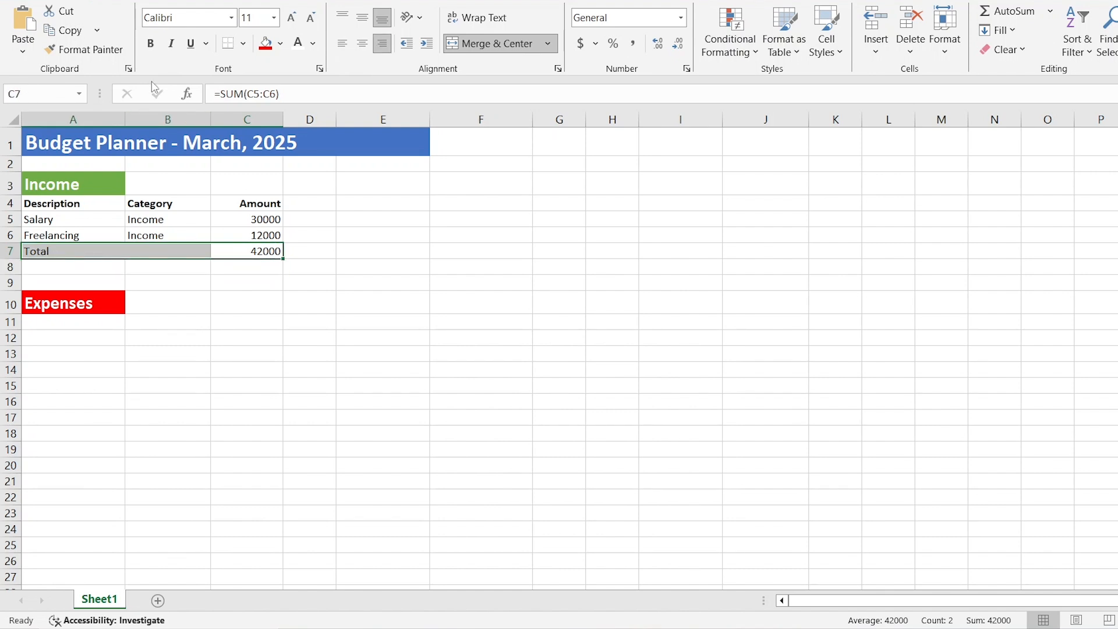
left_click(152, 45)
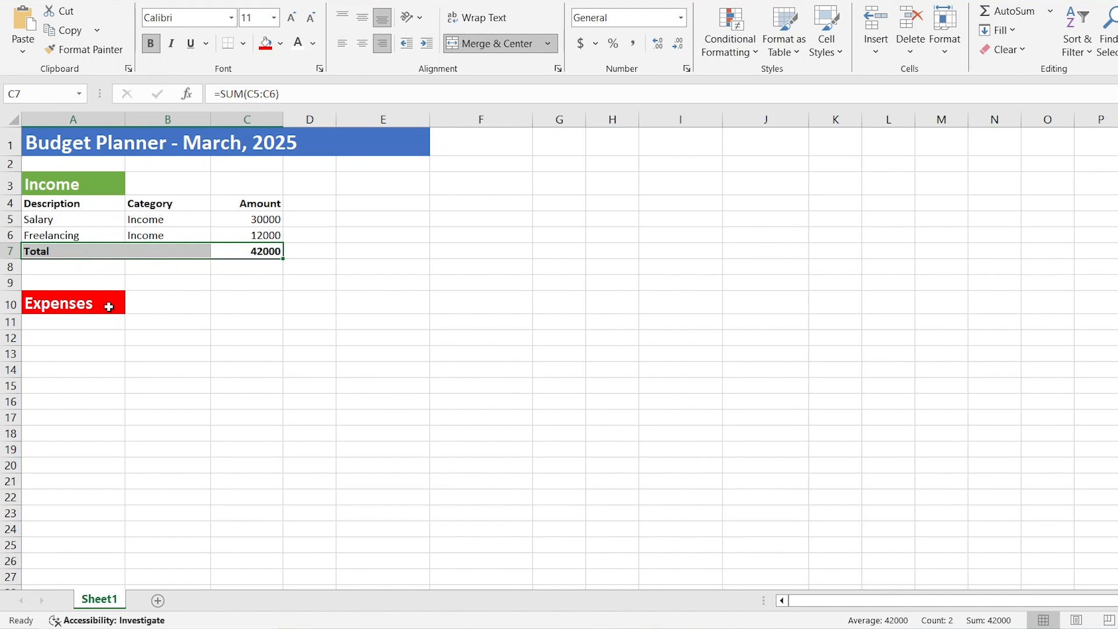
Step: Copy the column headers in A4:C4 to A11:C11 under the Expenses heading
left_click_drag(43, 198, 244, 202)
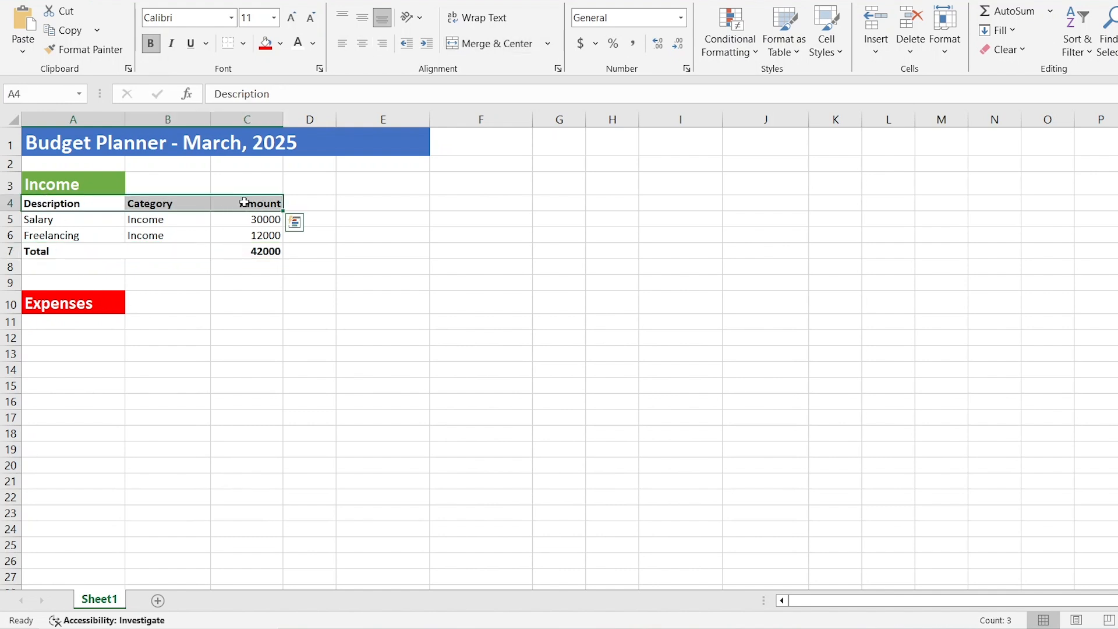
key("ctrl+c")
left_click(49, 319)
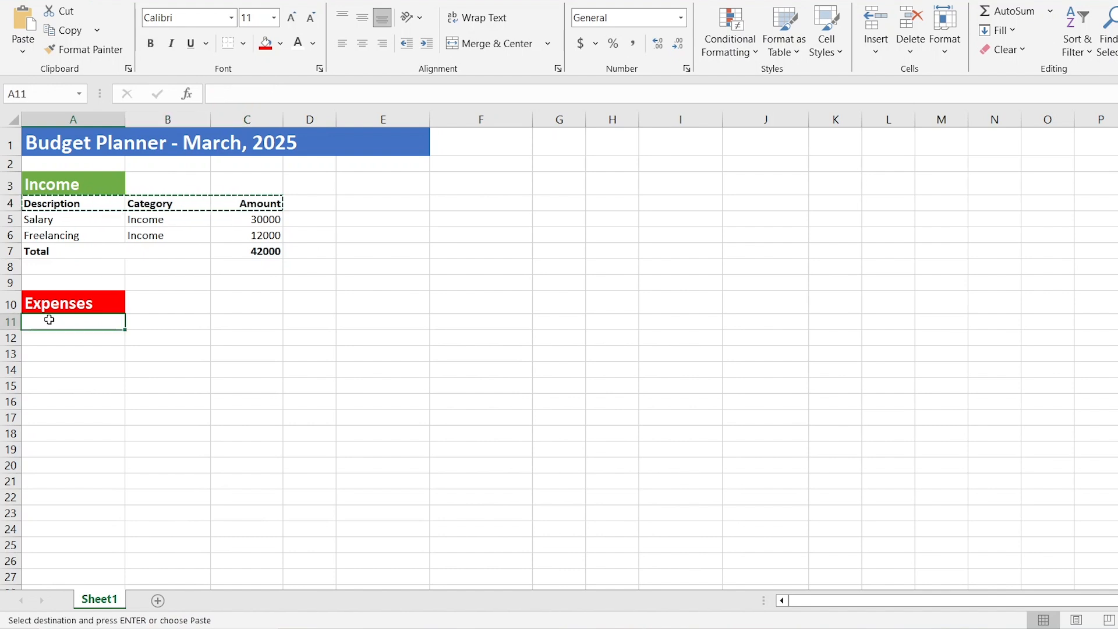
key("ctrl+v")
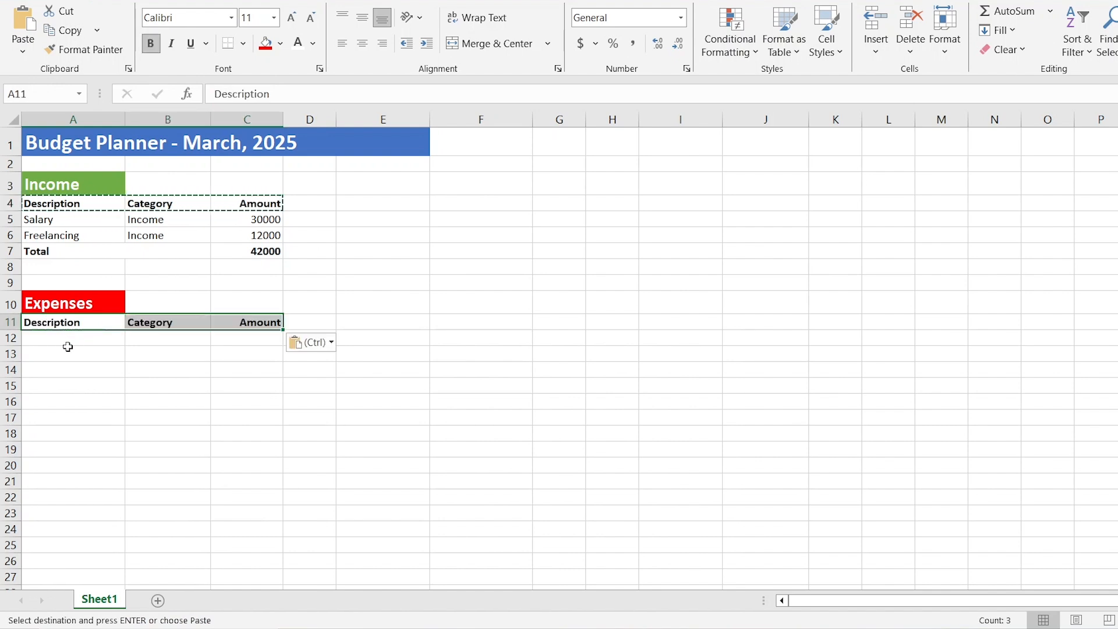
Step: Fill in the first expense row, row 12, with description Rent, category Housing and amount 15000
left_click(66, 343)
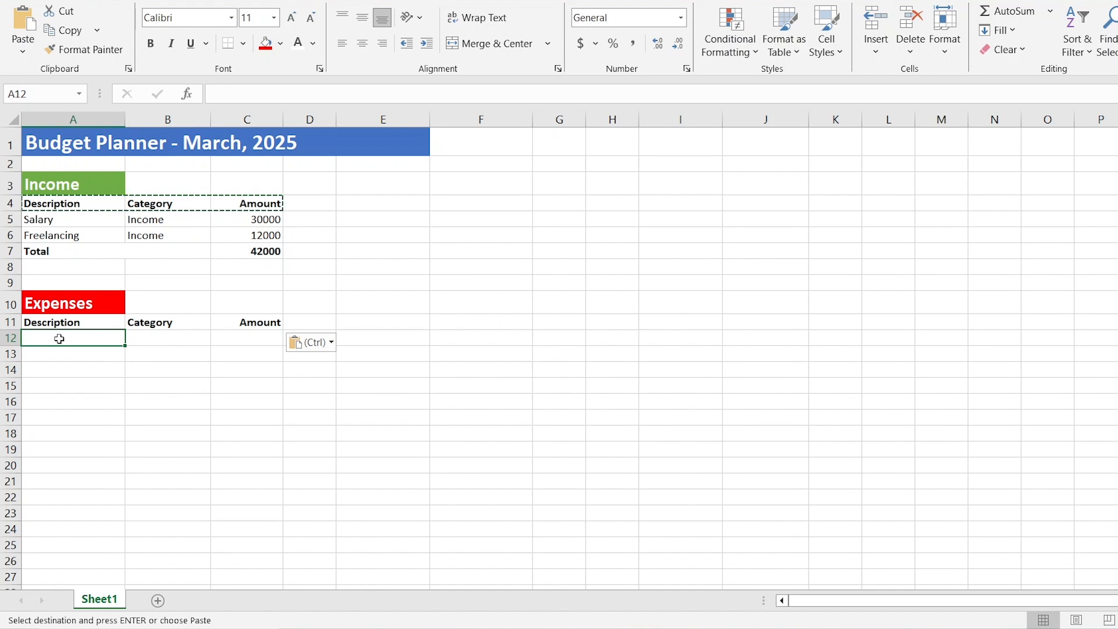
type("Ren")
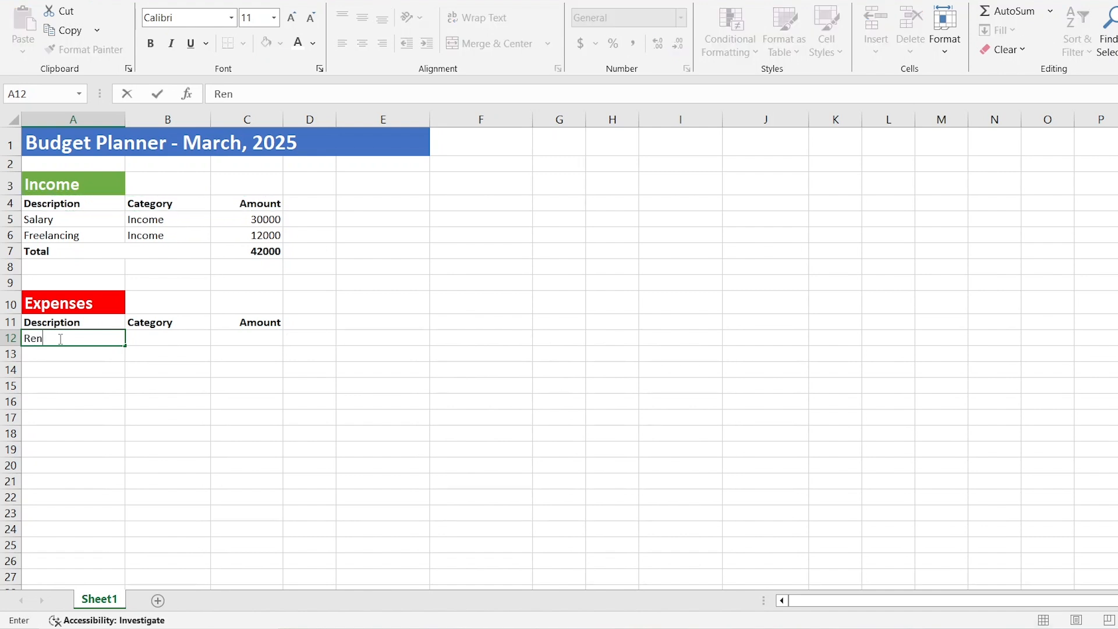
type("t")
key("Tab")
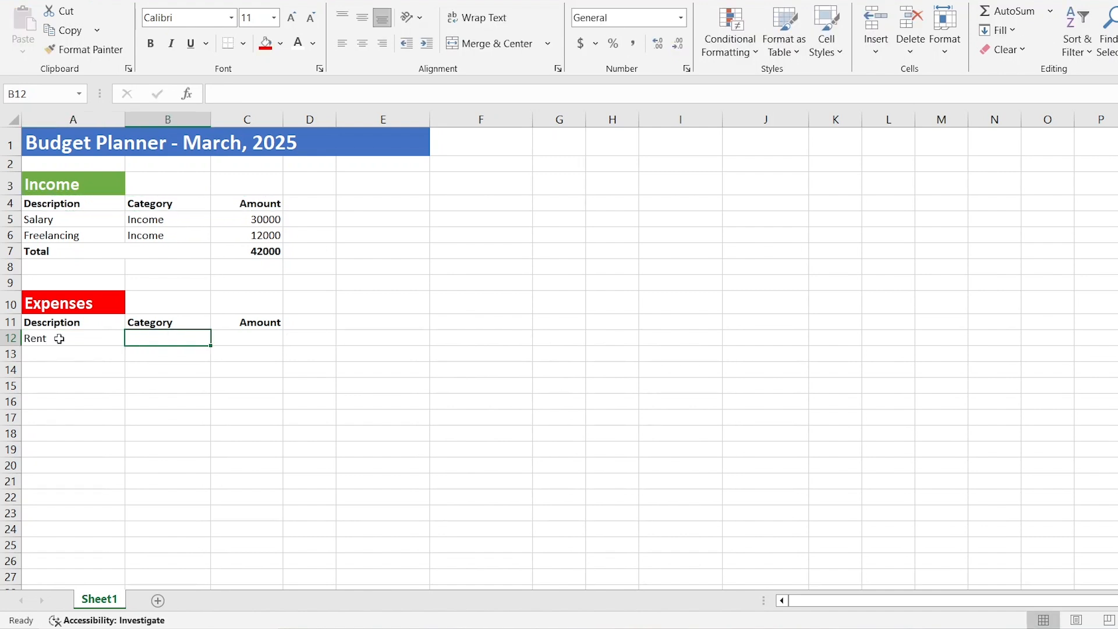
type("Housing")
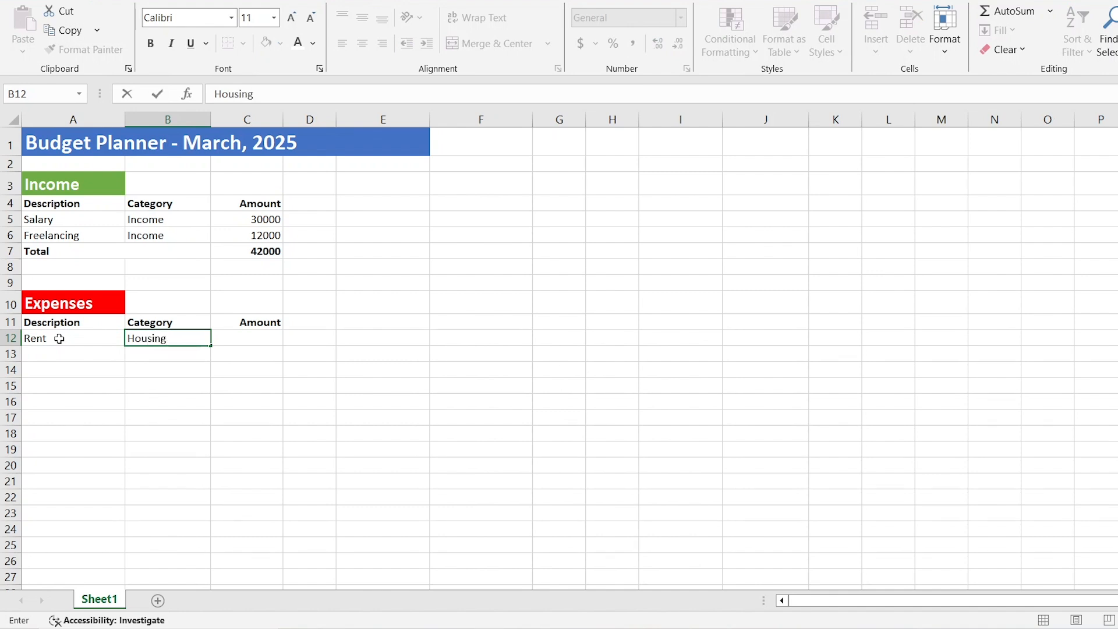
key("Tab")
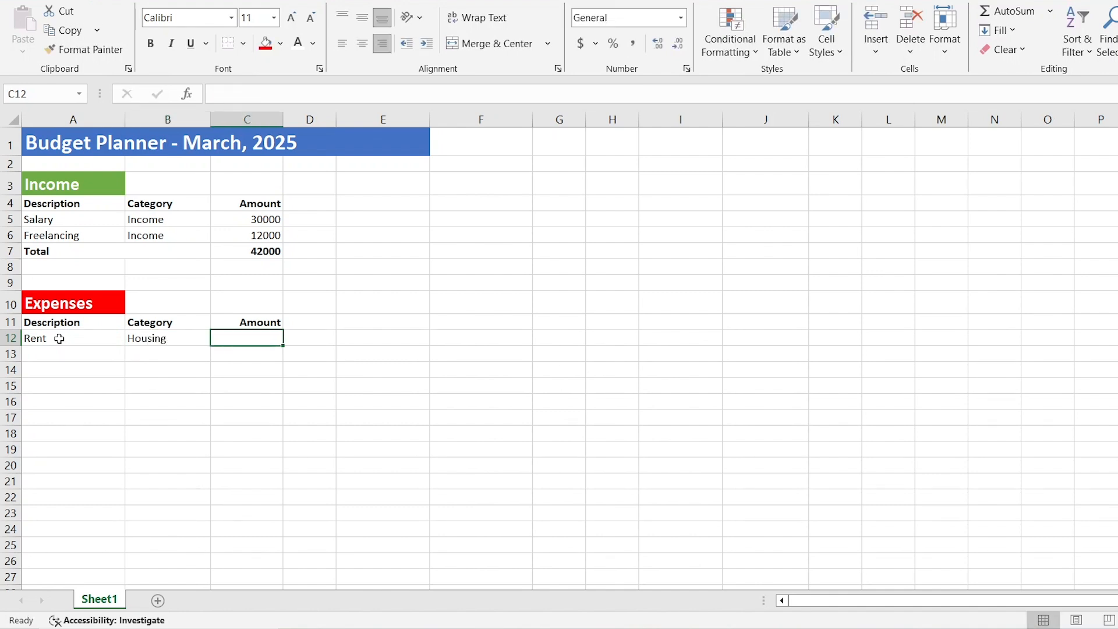
type("15,000")
key("Return")
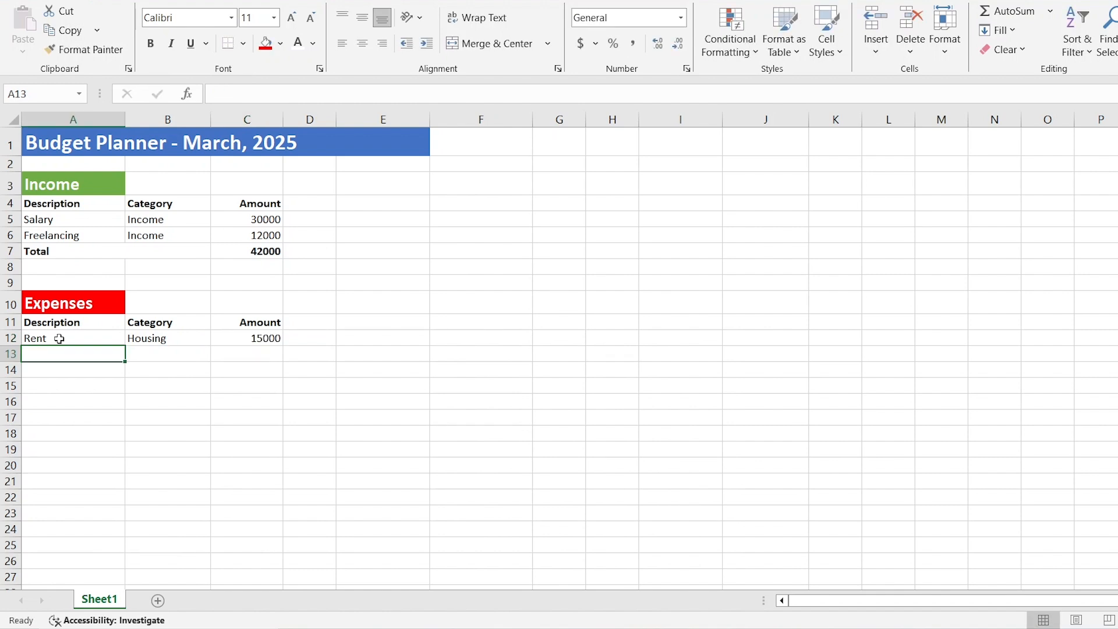
Step: Fill in the second expense row, row 13, with description Groceries, category Food and amount 4500
type("Groce")
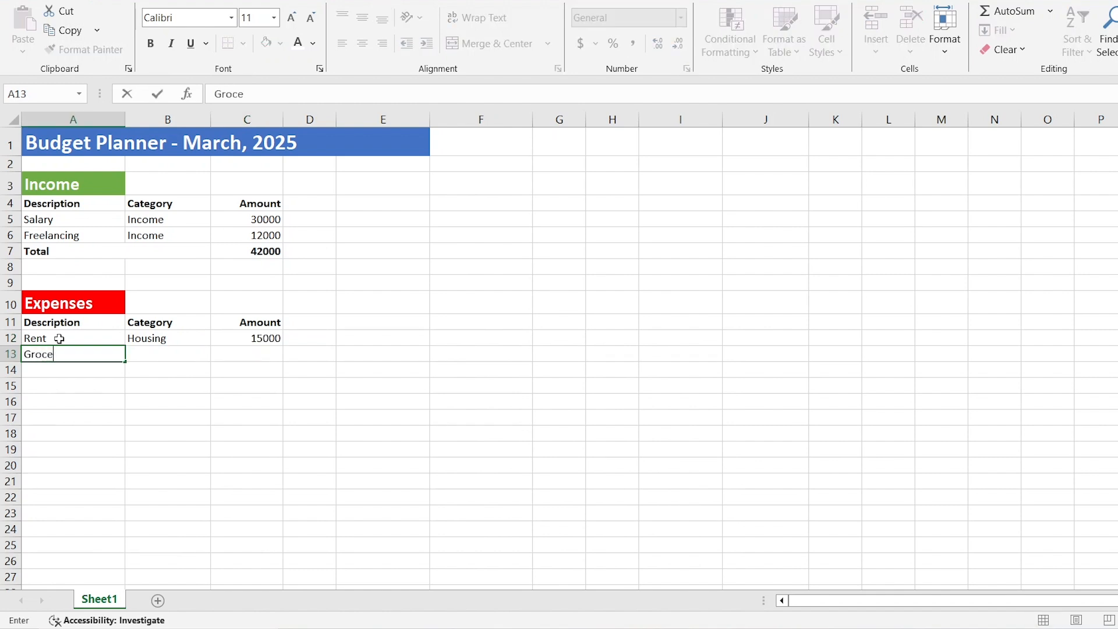
type("ries")
key("Tab")
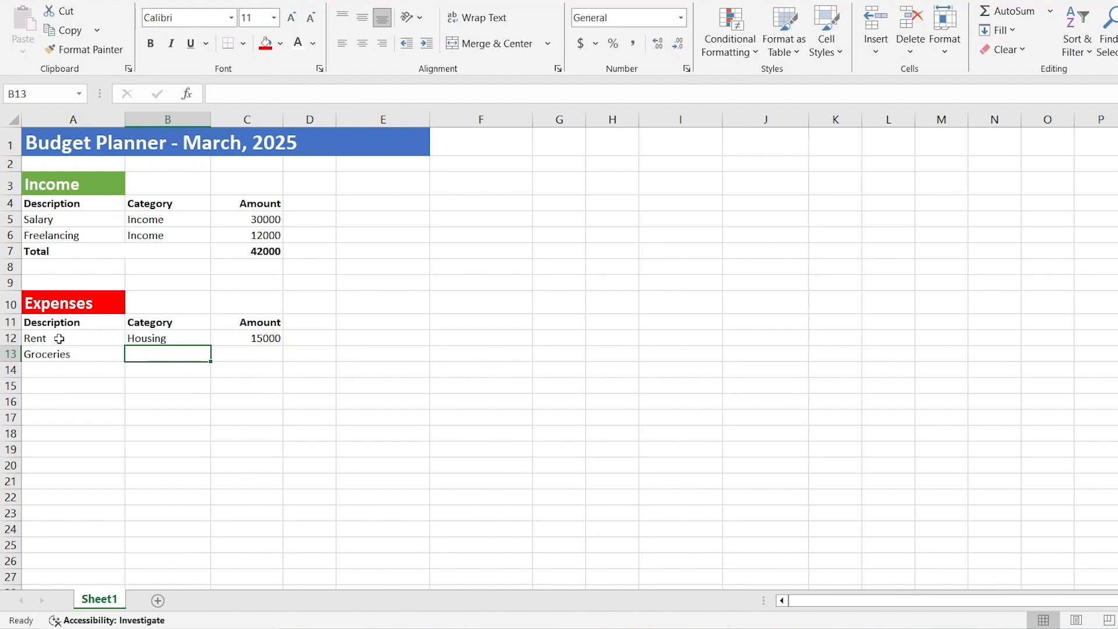
type("Food")
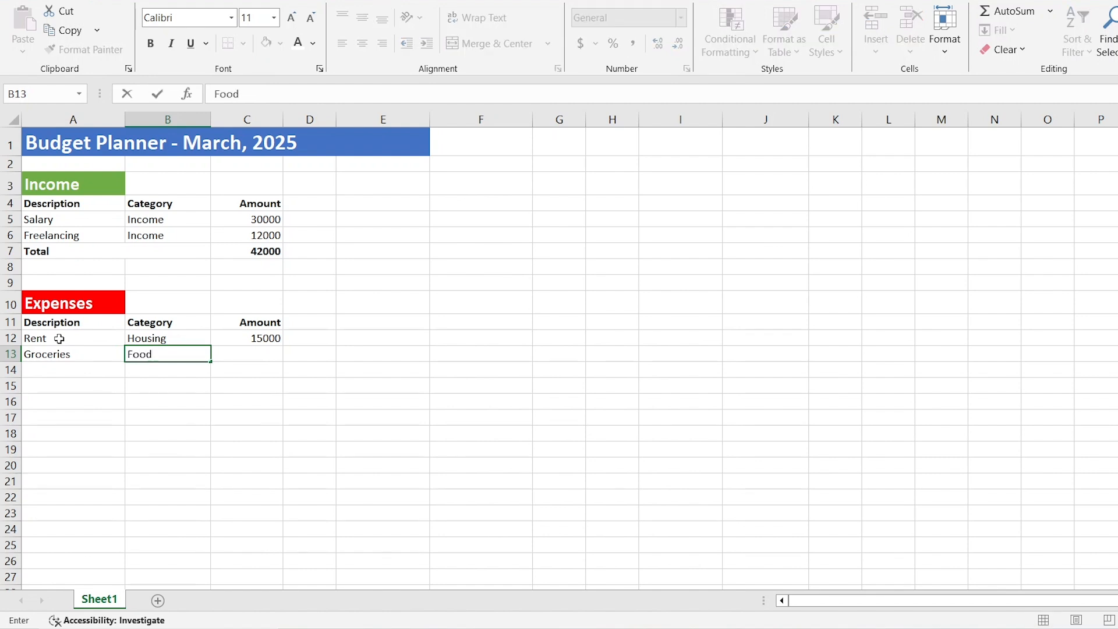
key("Tab")
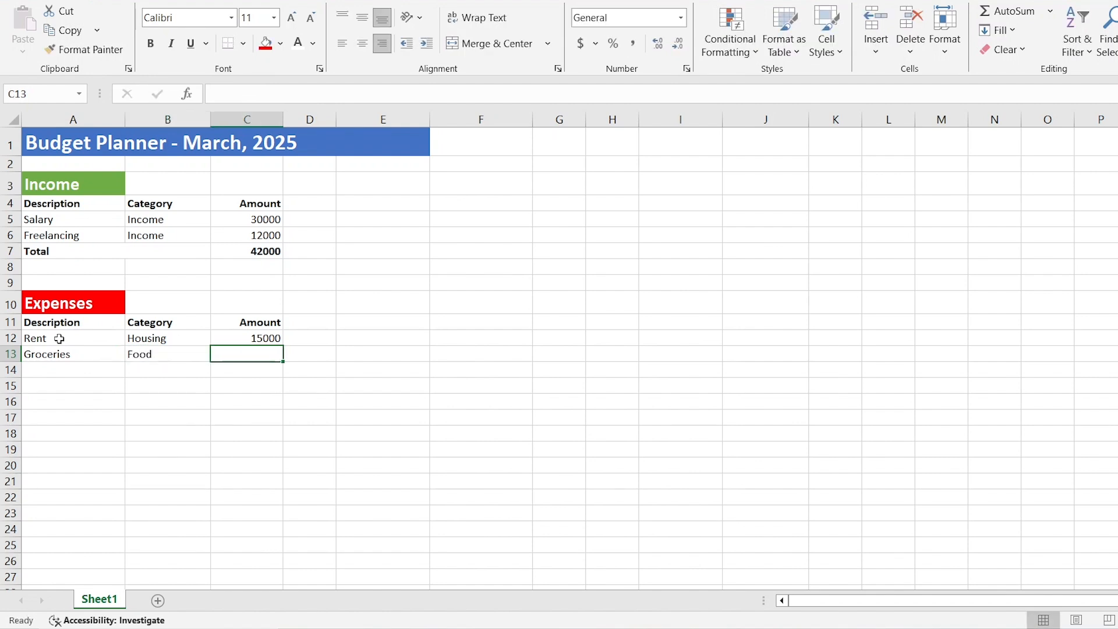
type("4500")
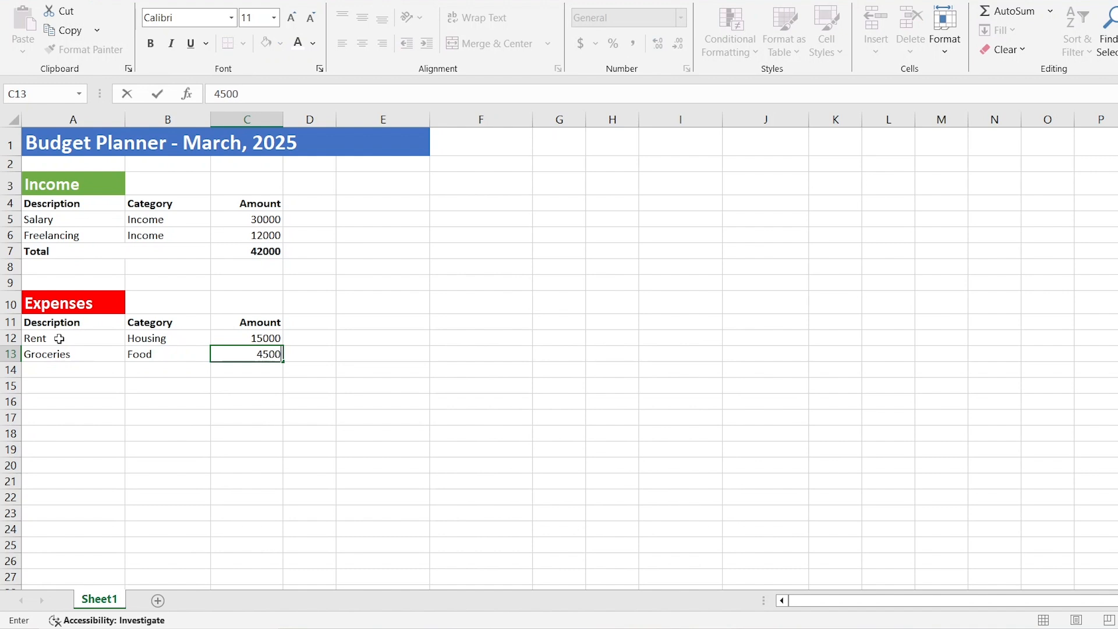
key("Return")
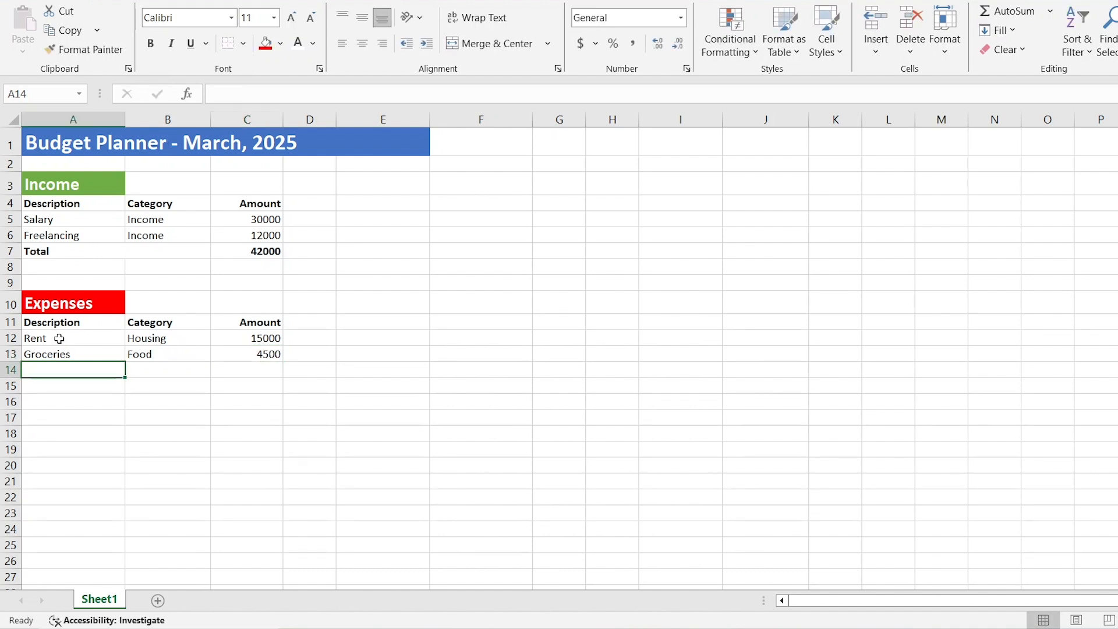
Step: Fill in the third expense row, row 14, with description Electricity, category Utility and amount 2000
type("Elect")
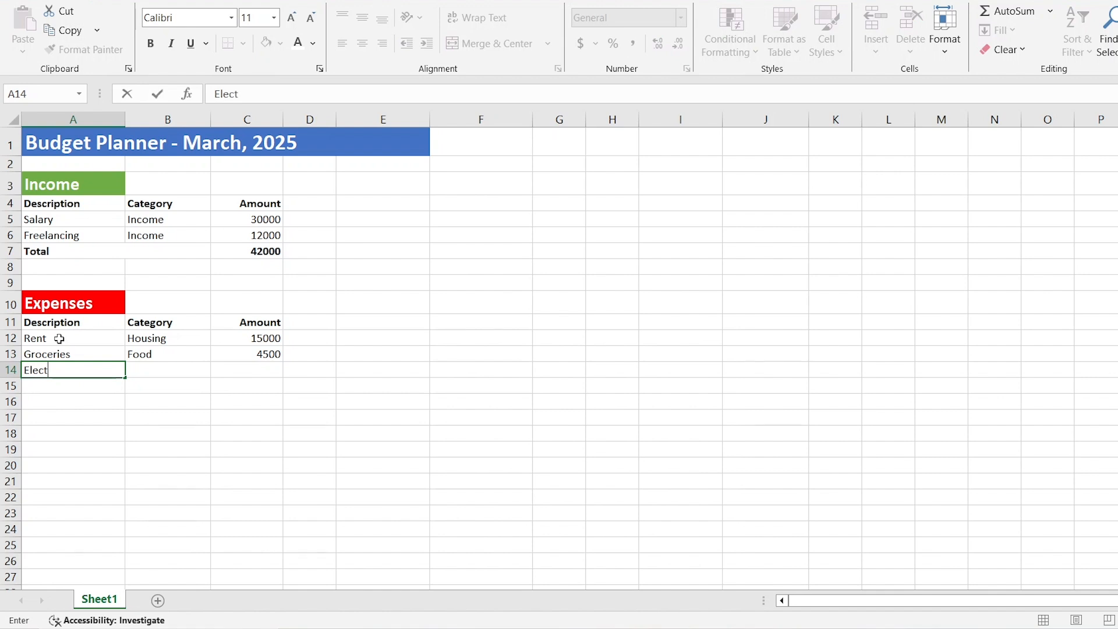
type("ricity")
key("Tab")
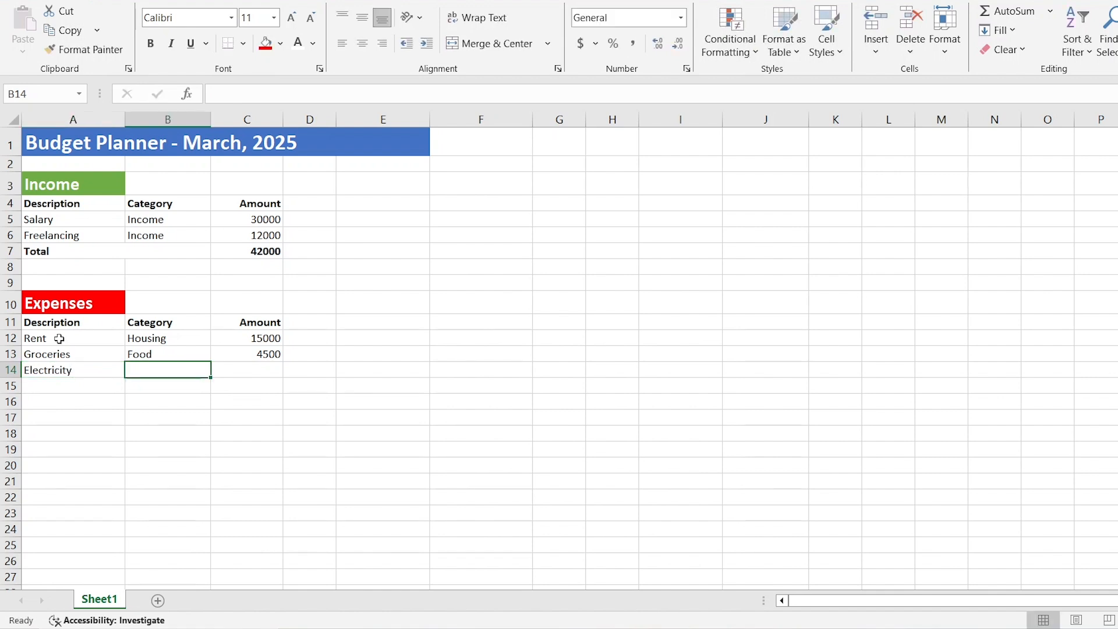
type("U")
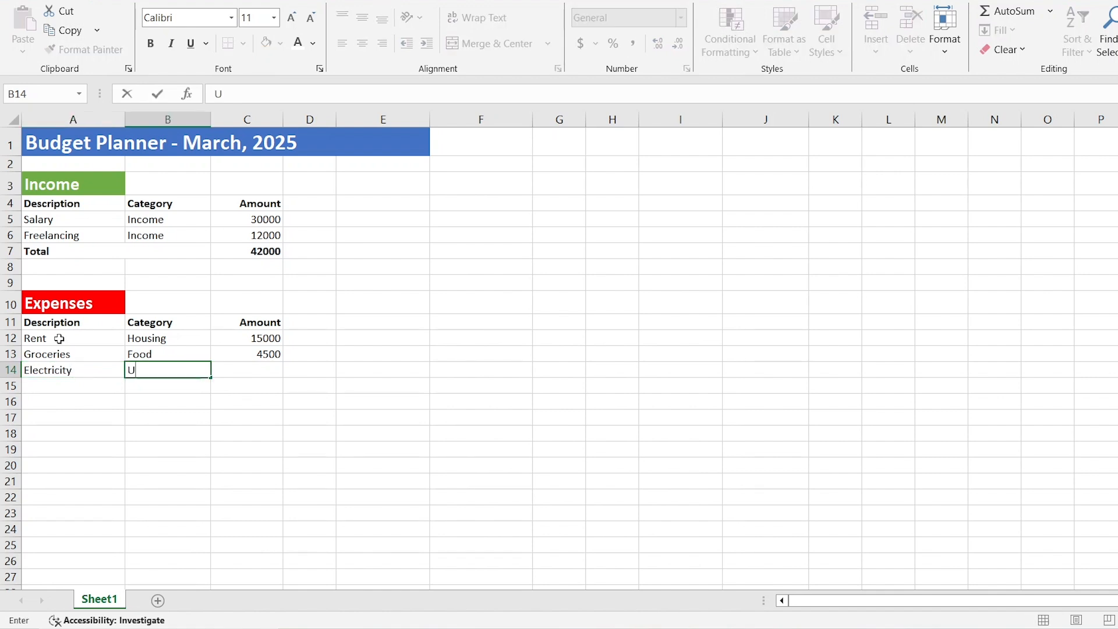
type("tility")
key("Tab")
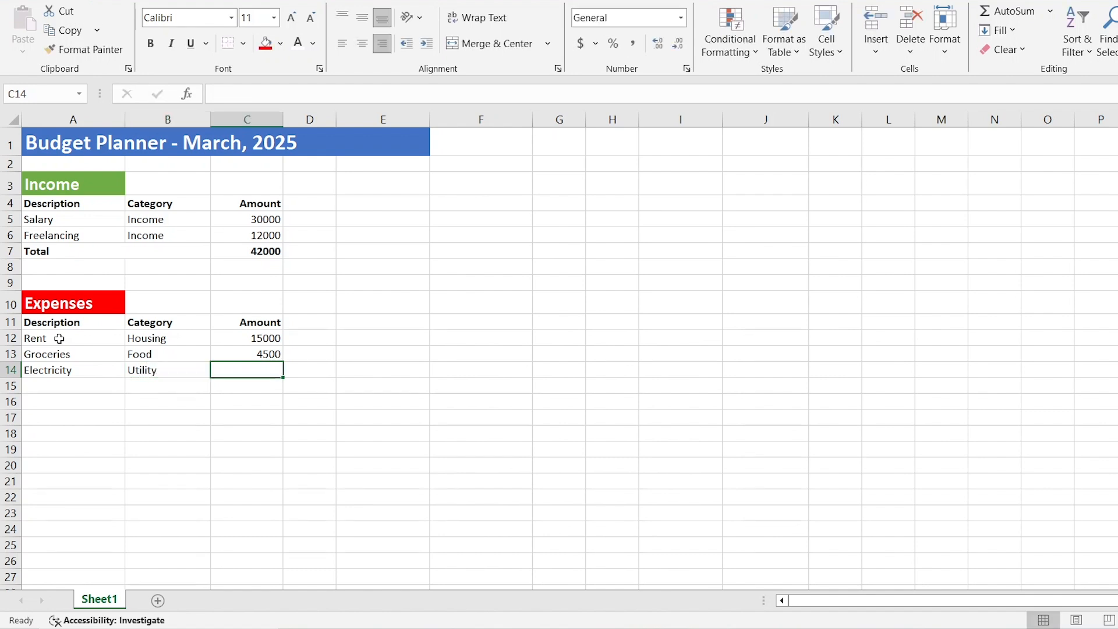
type("2000")
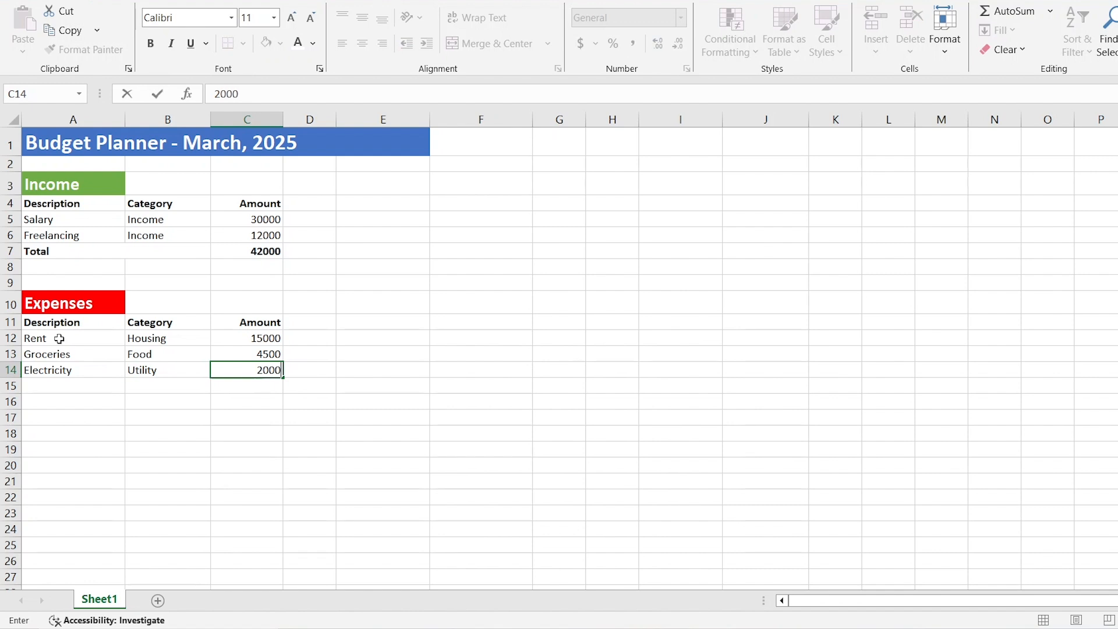
key("Return")
Step: Fill in the fourth expense row, row 15, with description Internet, category Utility and amount 1000
type("Internet")
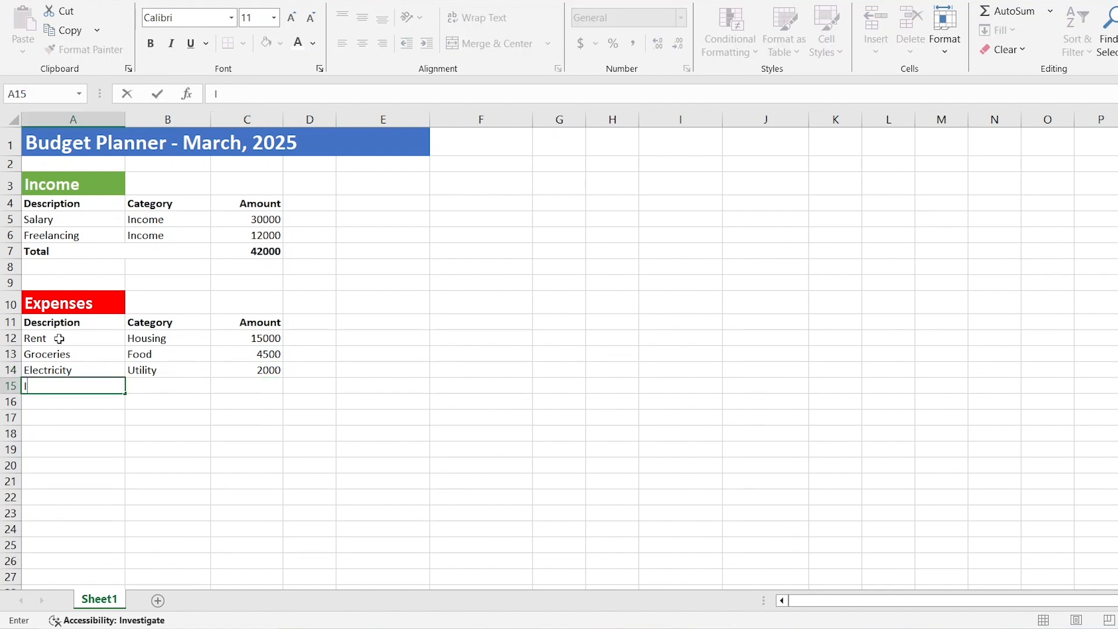
key("Tab")
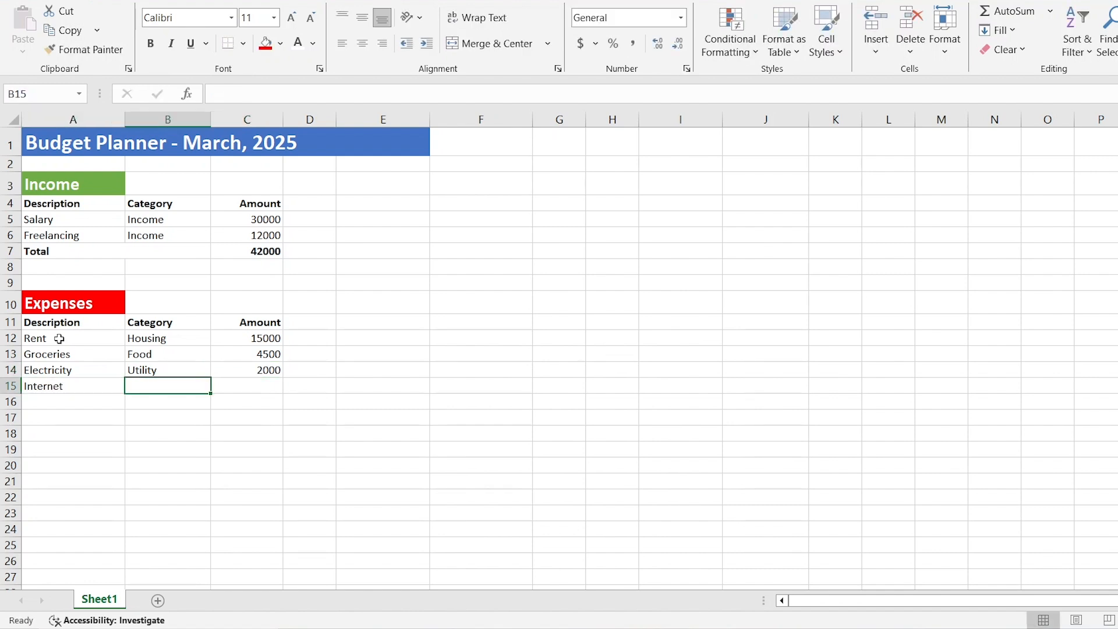
type("U")
key("Tab")
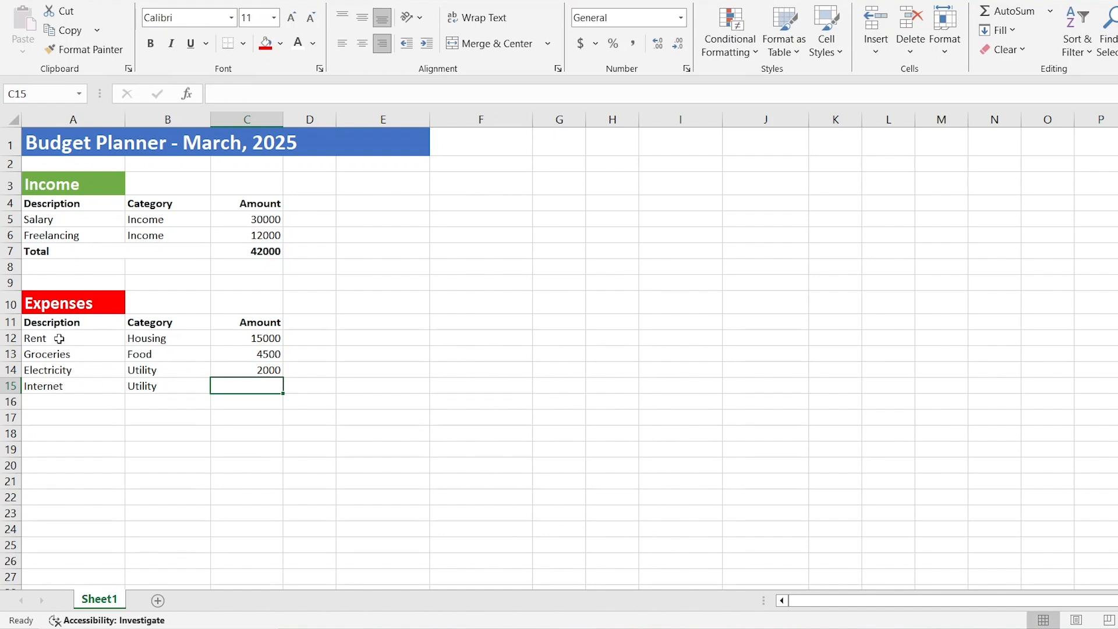
type("1000")
key("Return")
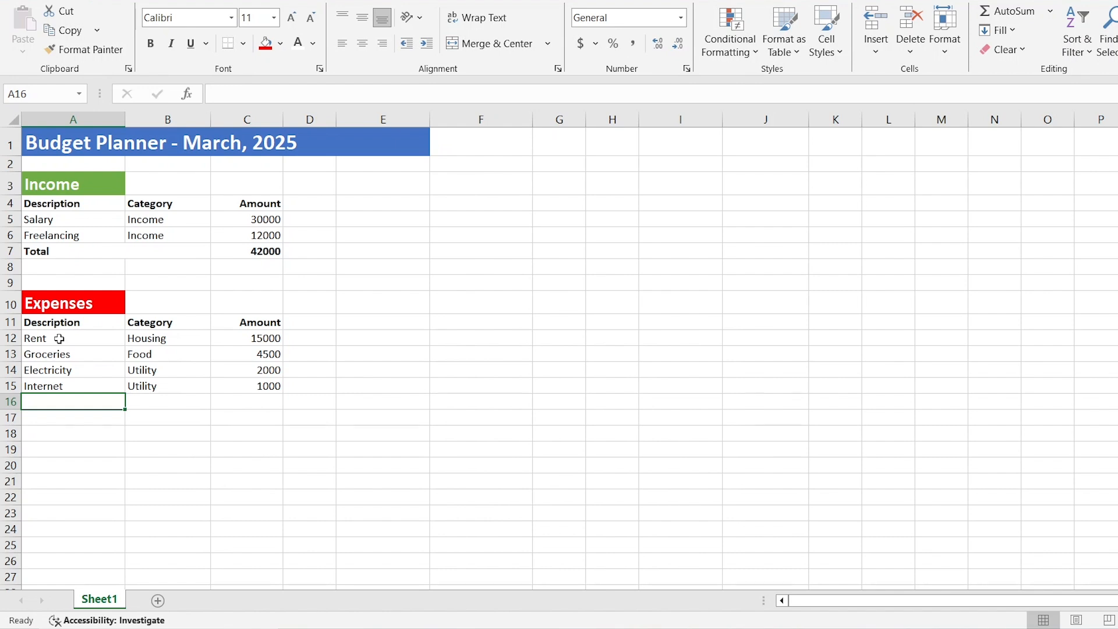
Step: Fill in the fifth expense row, row 16, with description Club Membership, category Entertainment and amount 500
type("C")
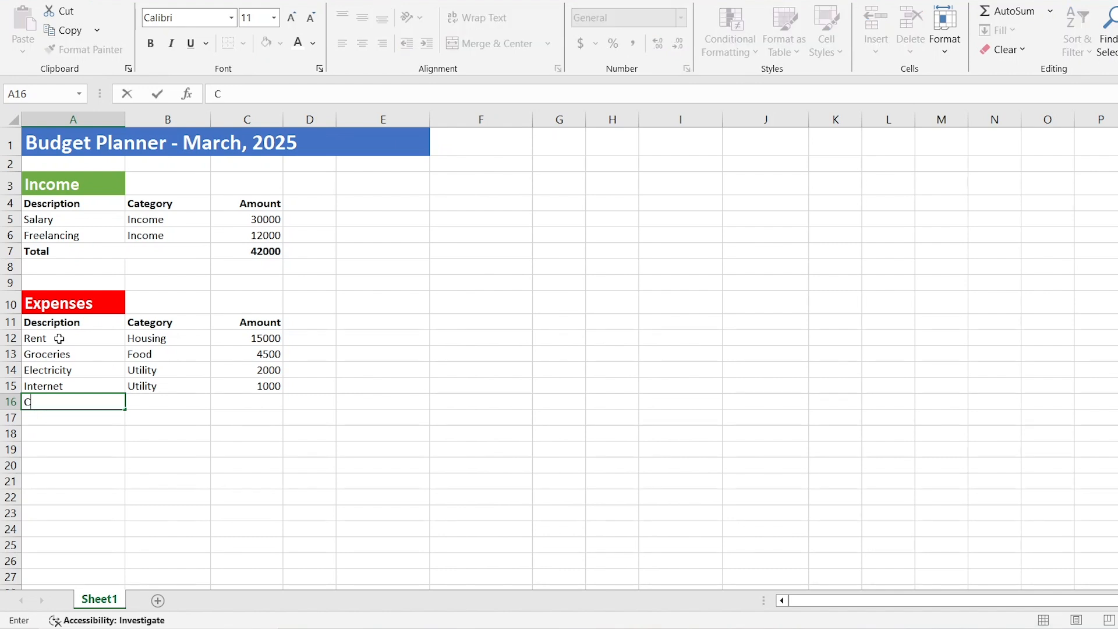
type("lub Membership")
key("Tab")
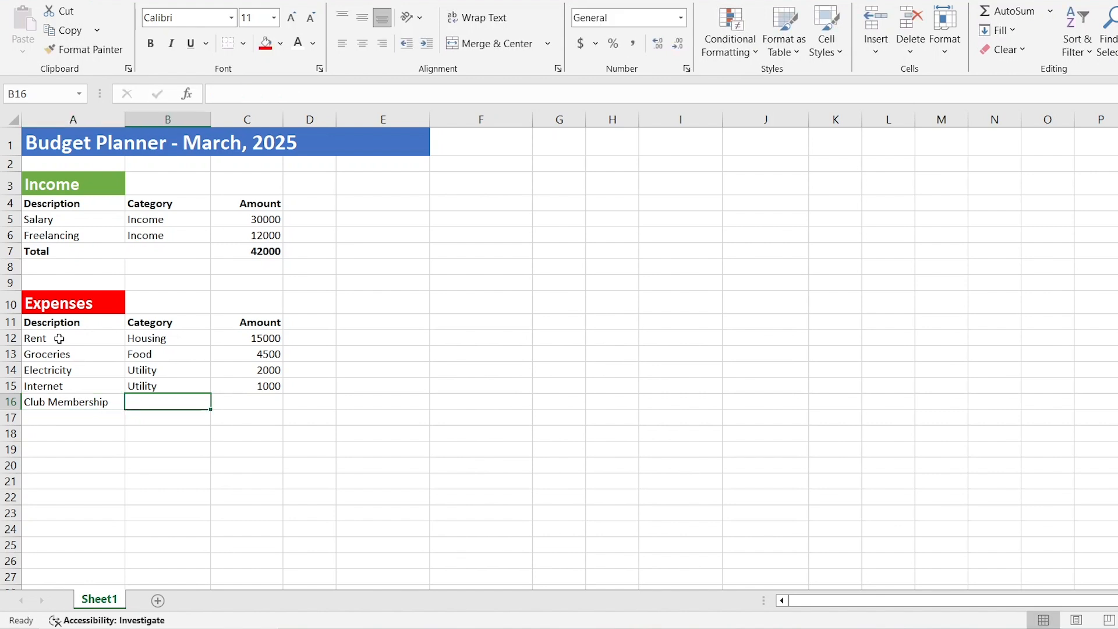
type("Entertainment")
key("Tab")
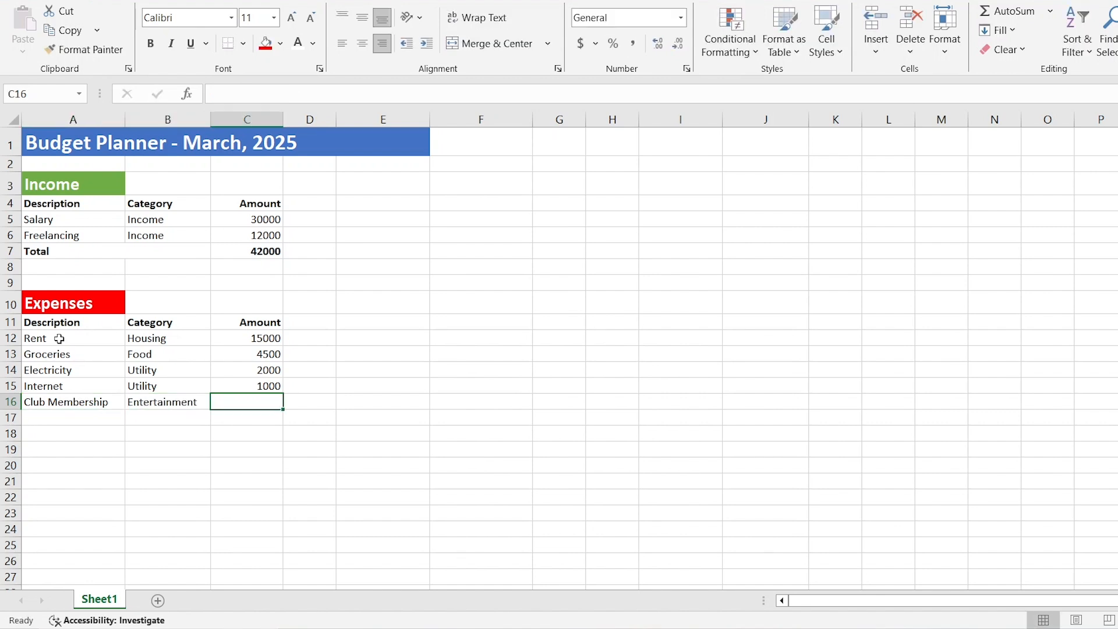
type("500")
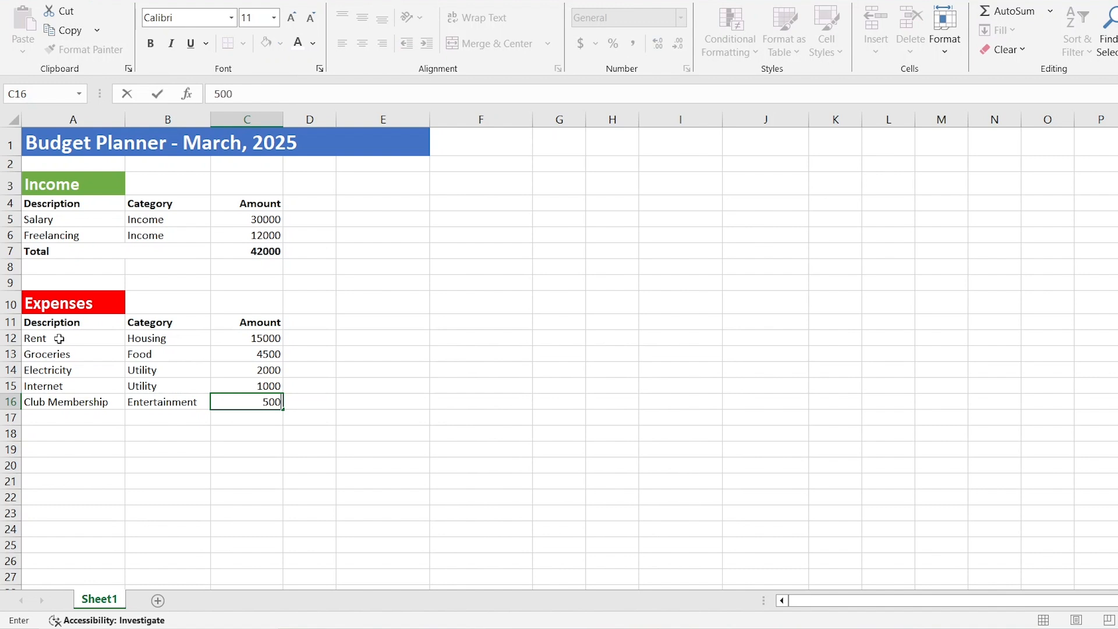
key("Return")
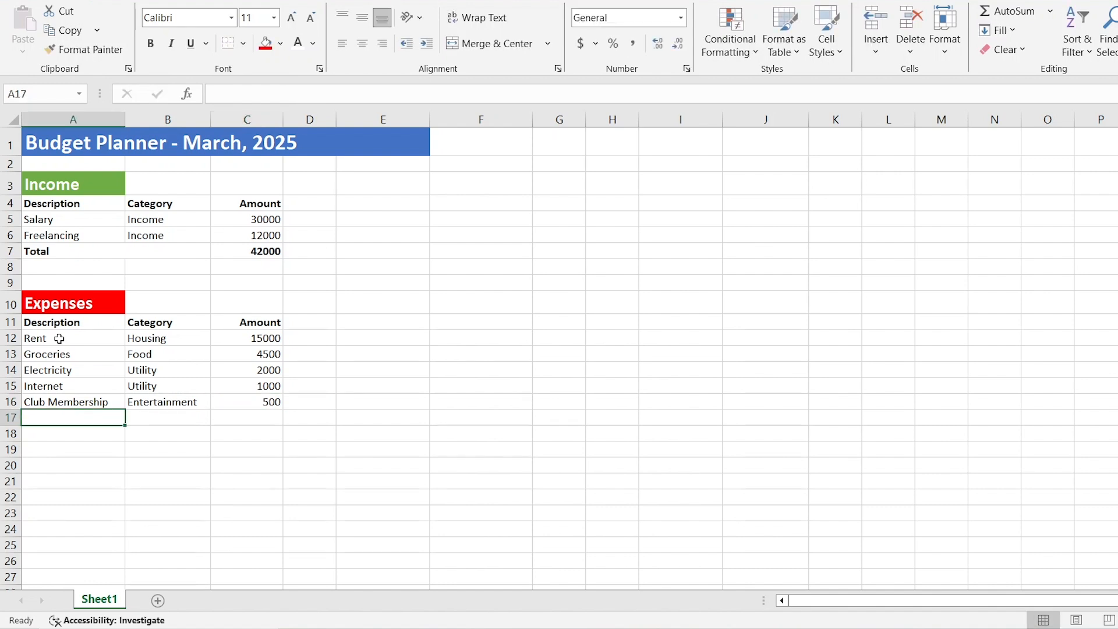
Step: Fill in the sixth expense row, row 17, with description Movie, category Entertainment and amount 300
type("Movie")
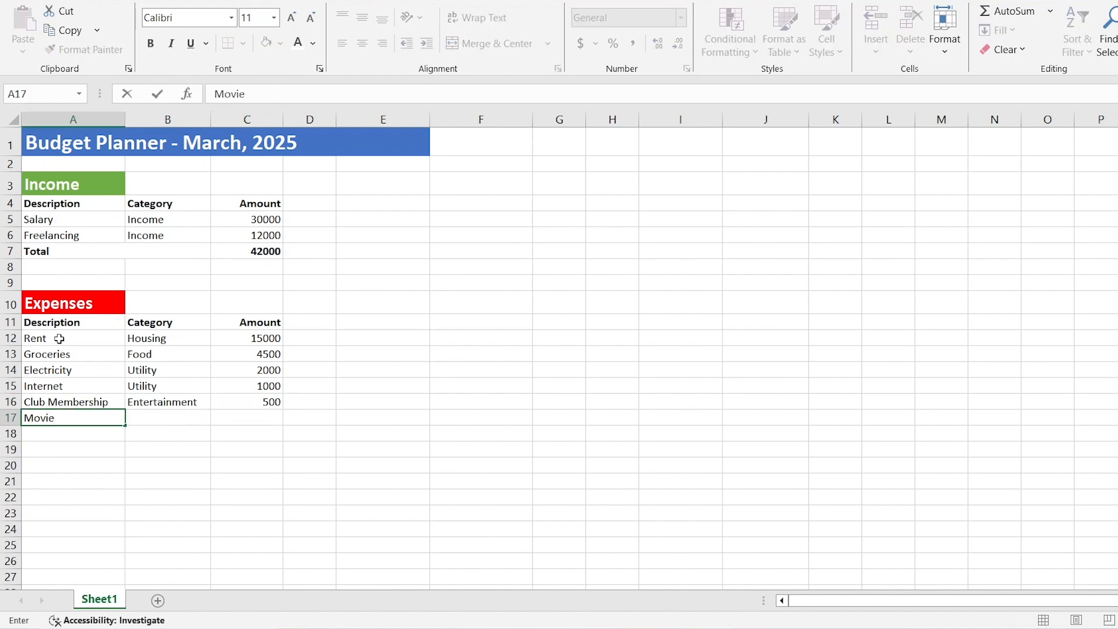
key("Tab")
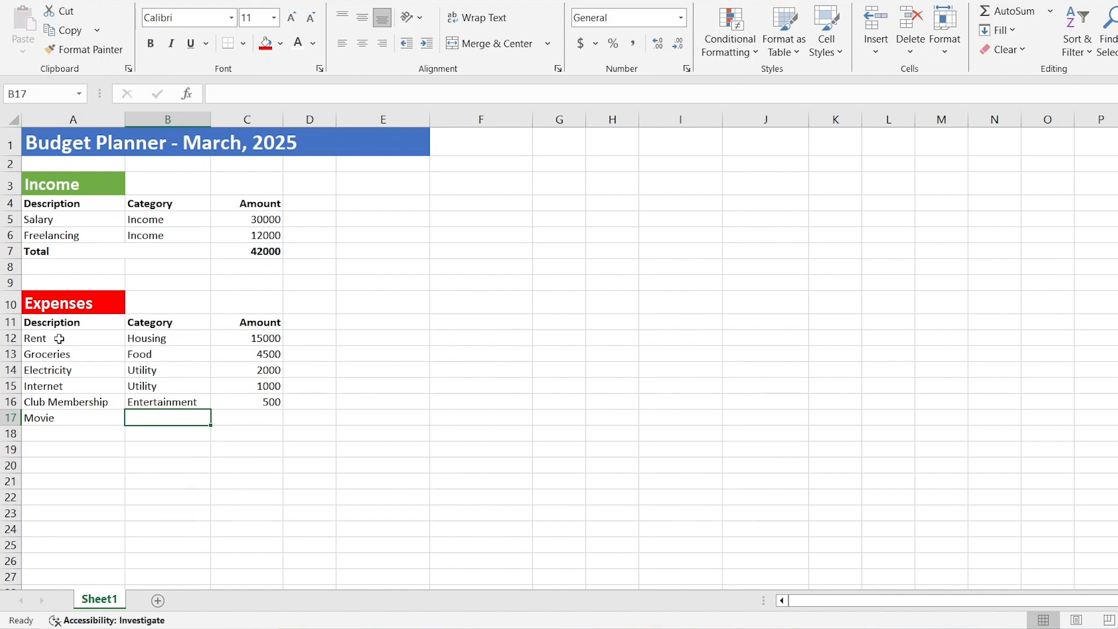
type("Entertainment")
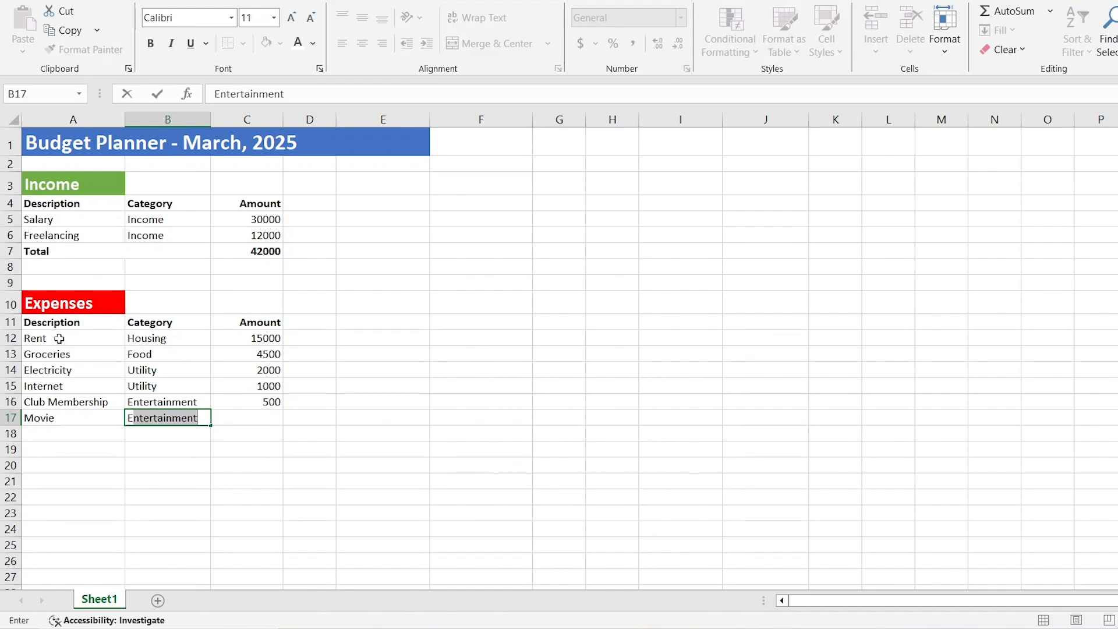
key("Tab")
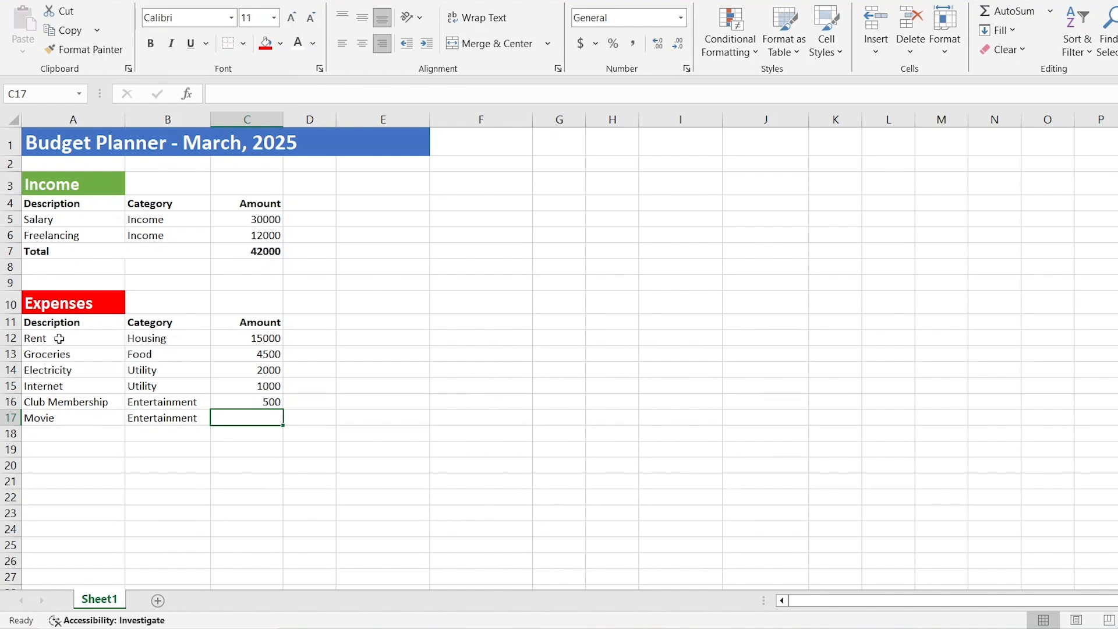
type("300")
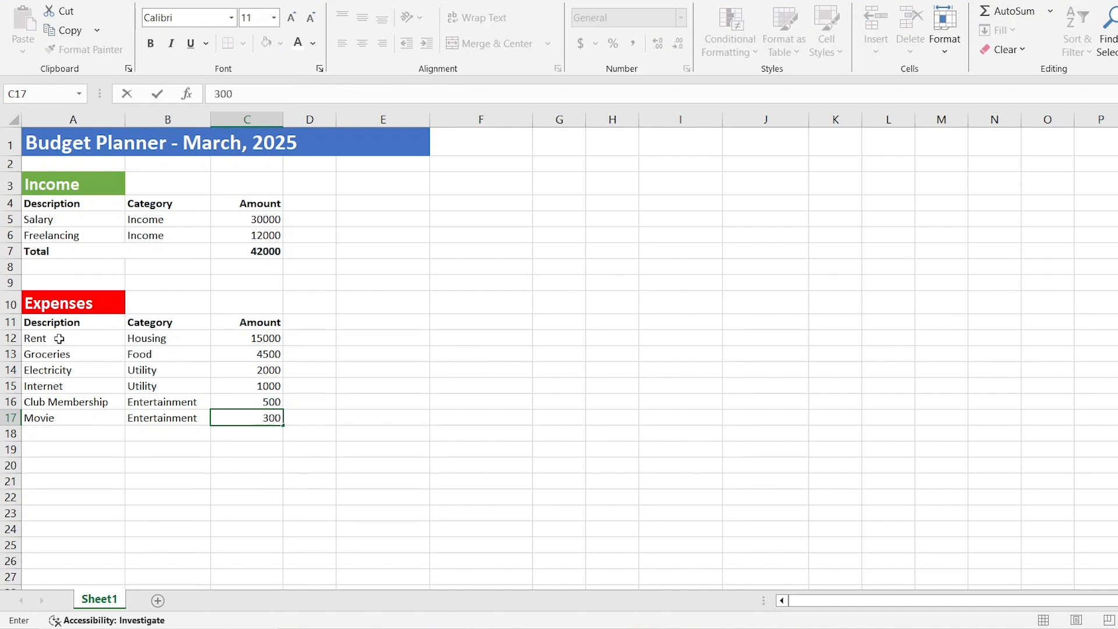
key("Return")
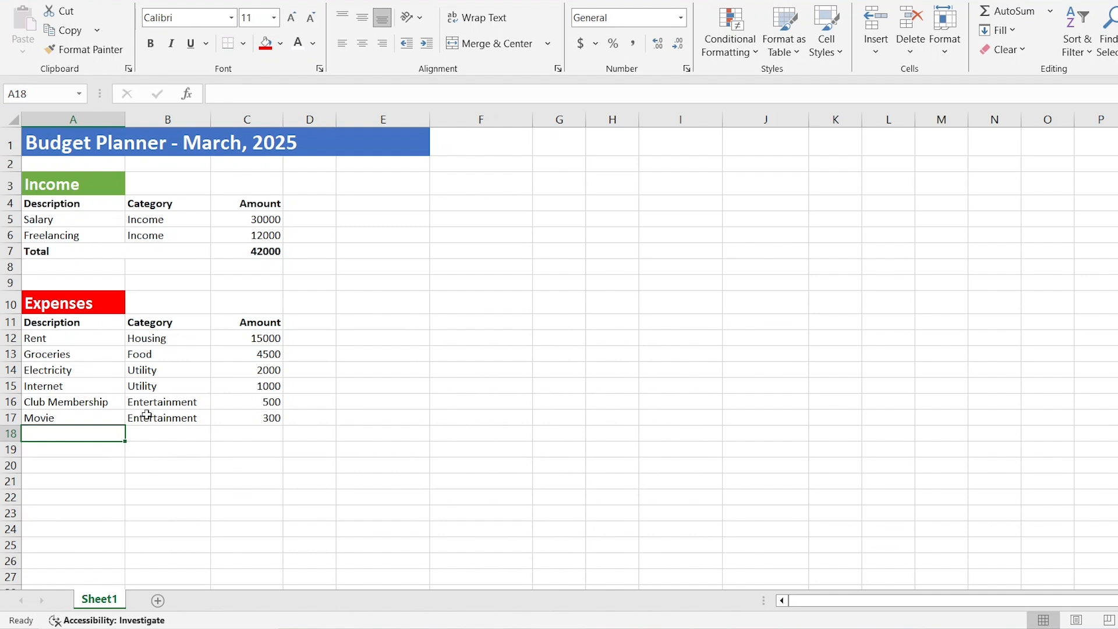
Step: Sum the expense amounts C12:C17 into cell C18 with AutoSum
left_click(265, 339)
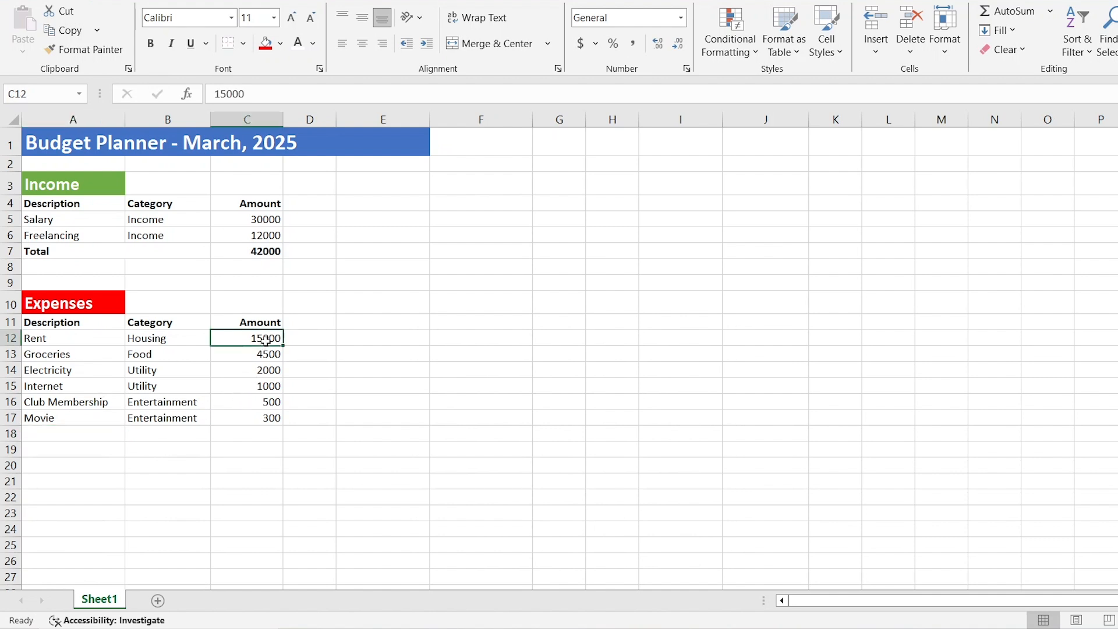
left_click_drag(265, 339, 266, 417)
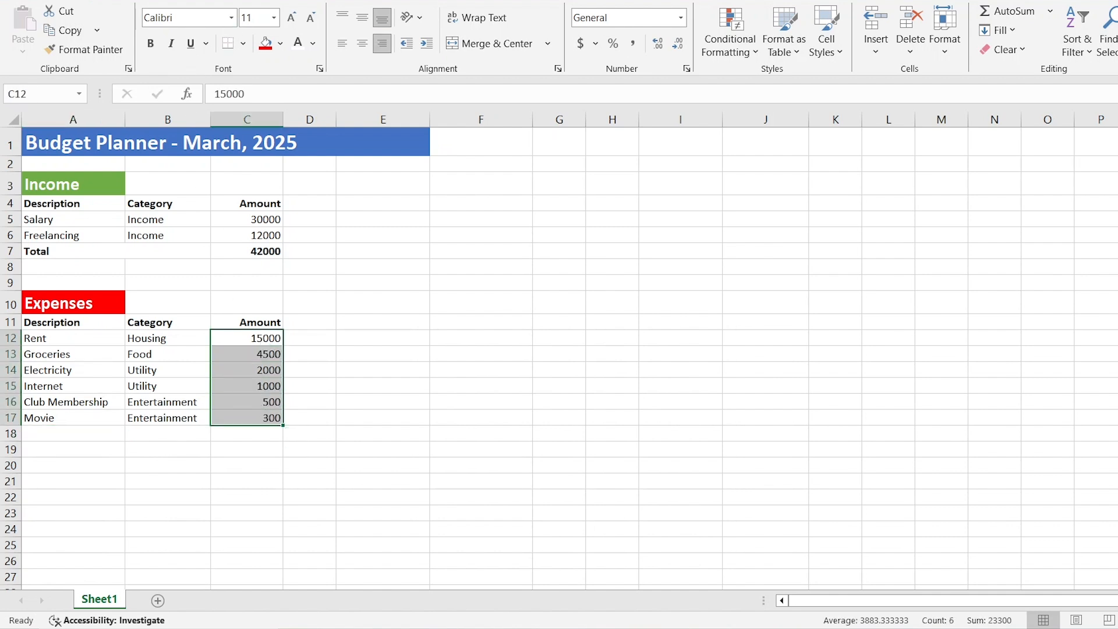
key("alt+m")
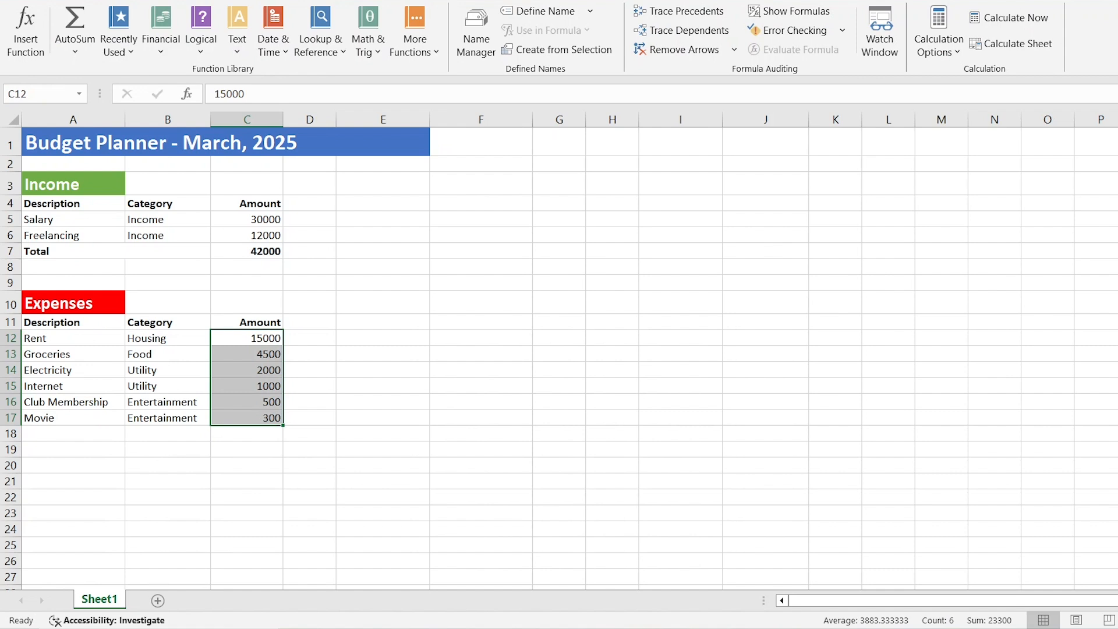
left_click(75, 24)
left_click(235, 449)
Step: Merge and center cells A18:B18 and enter the label Total in the merged cell
left_click_drag(193, 433, 80, 431)
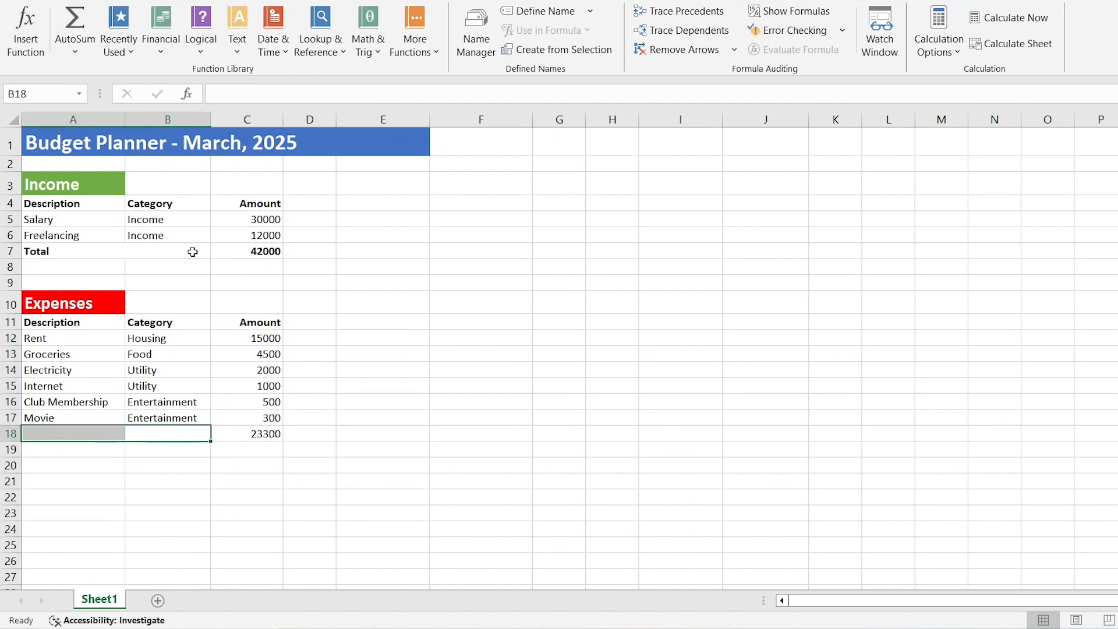
left_click(63, 2)
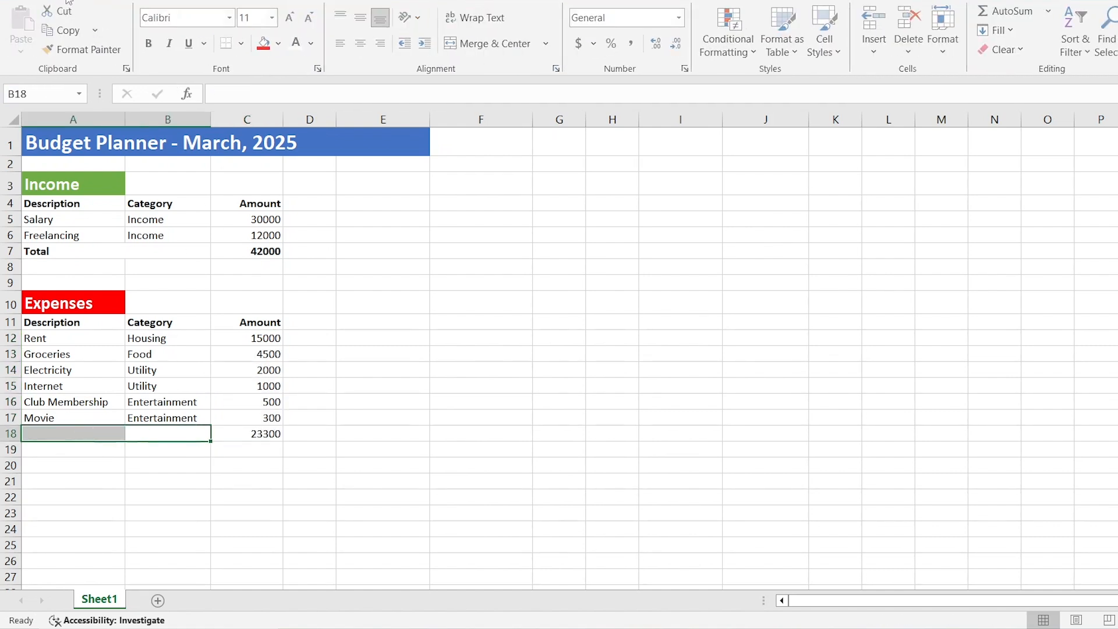
left_click(481, 45)
type("T")
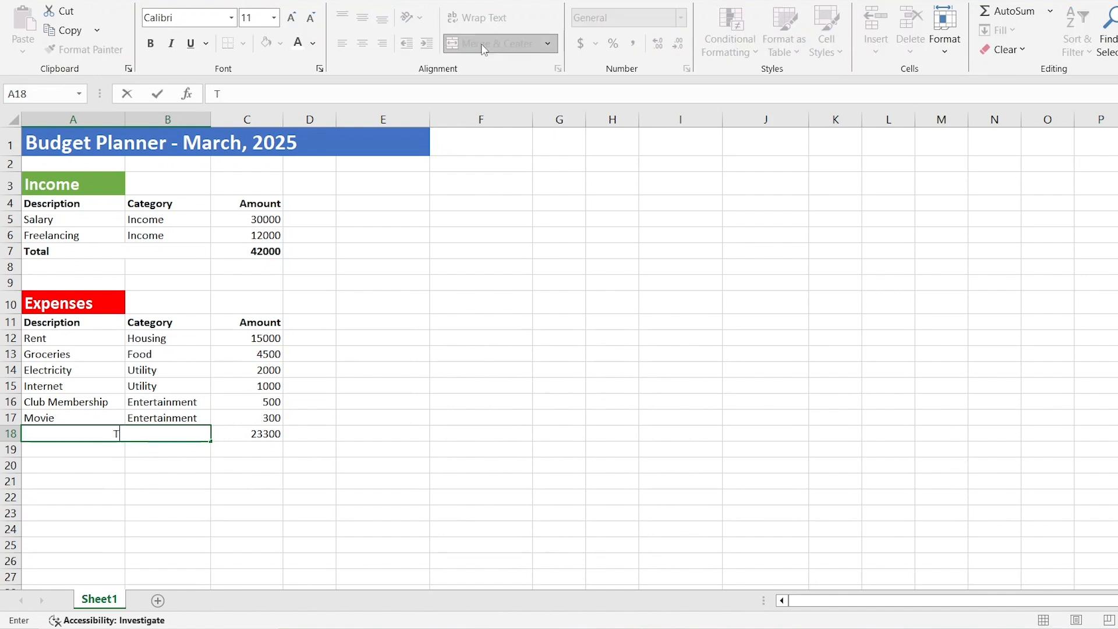
type("otal")
left_click(233, 479)
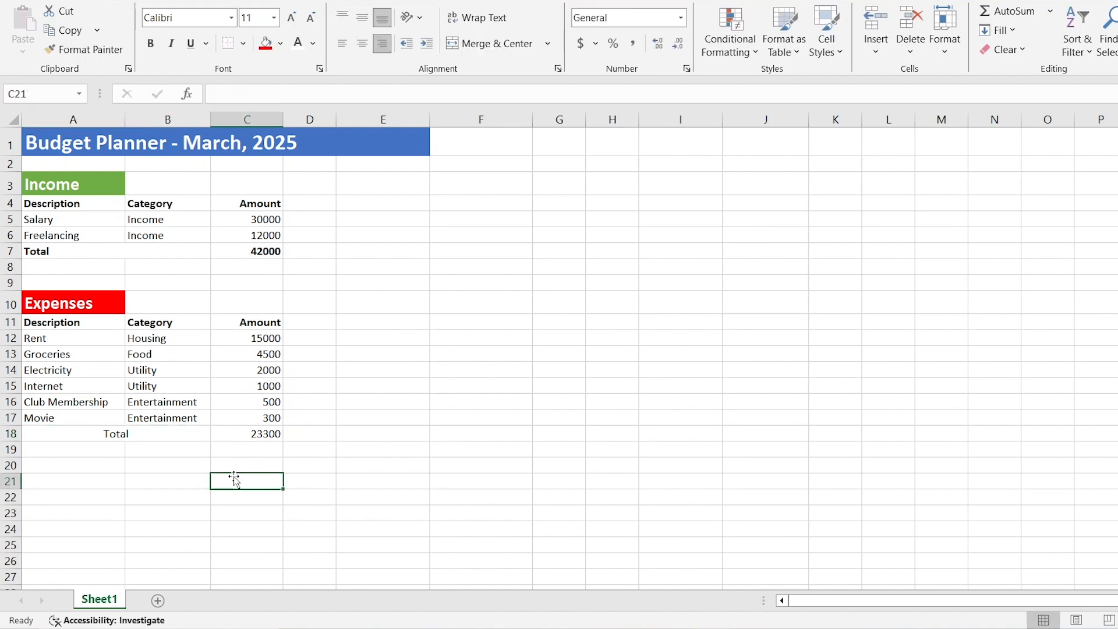
Step: Left-align the Total label in row 18 and make the expense total row A18:C18 bold
left_click(153, 434)
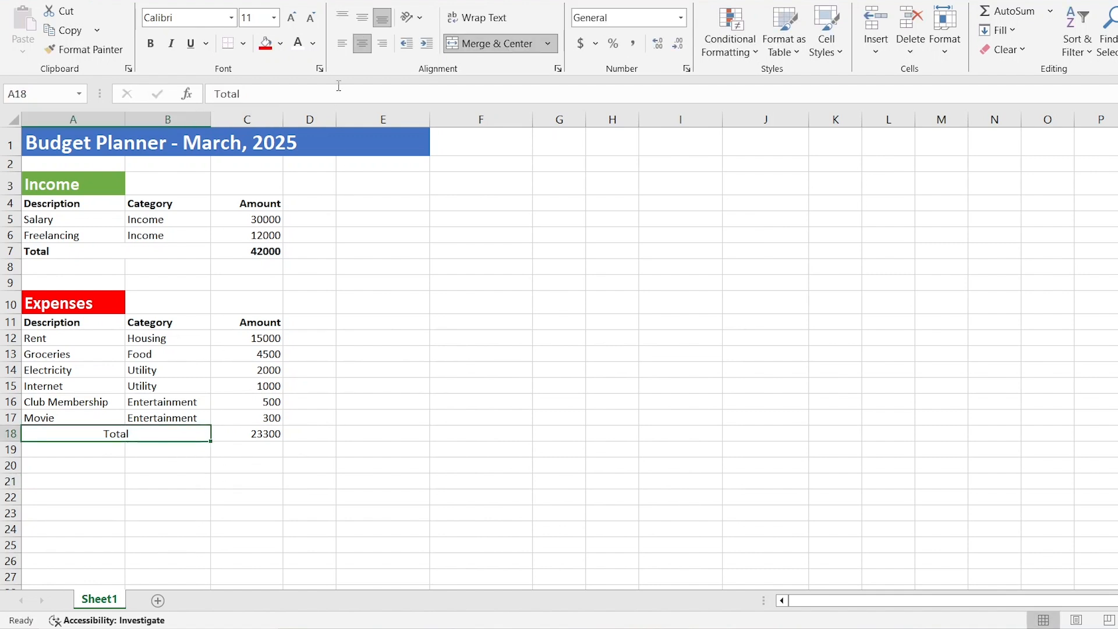
left_click(339, 47)
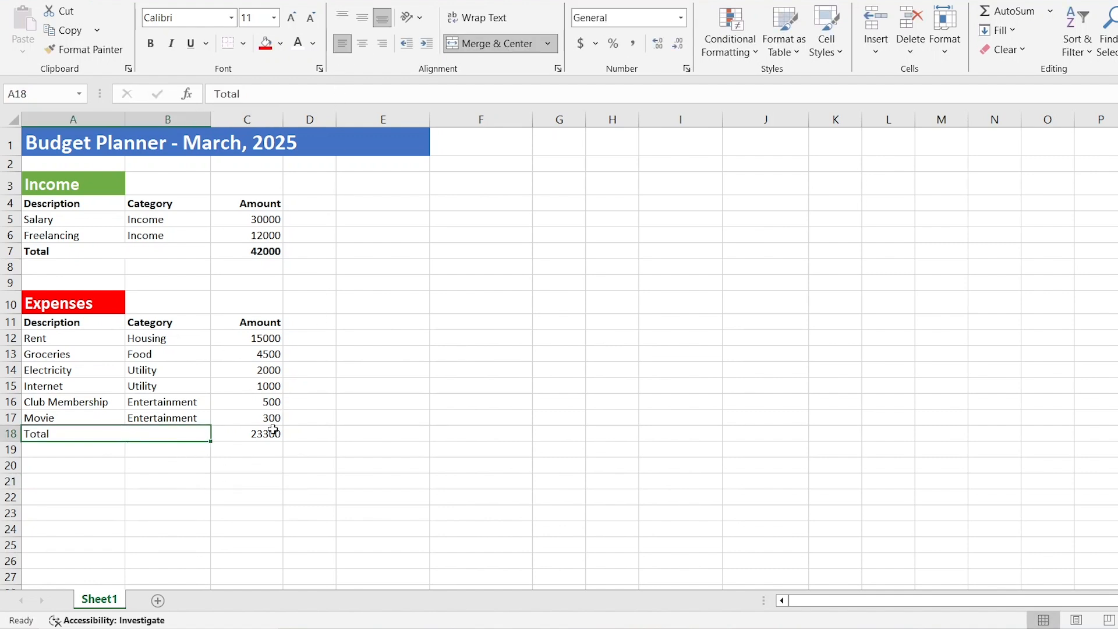
left_click_drag(274, 432, 92, 431)
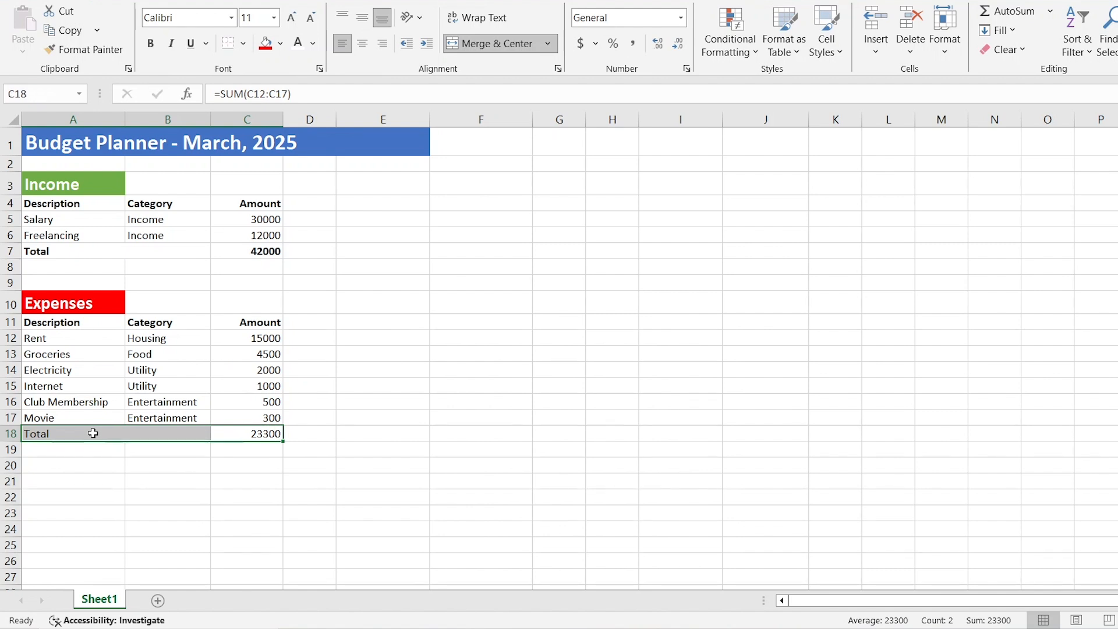
left_click(150, 44)
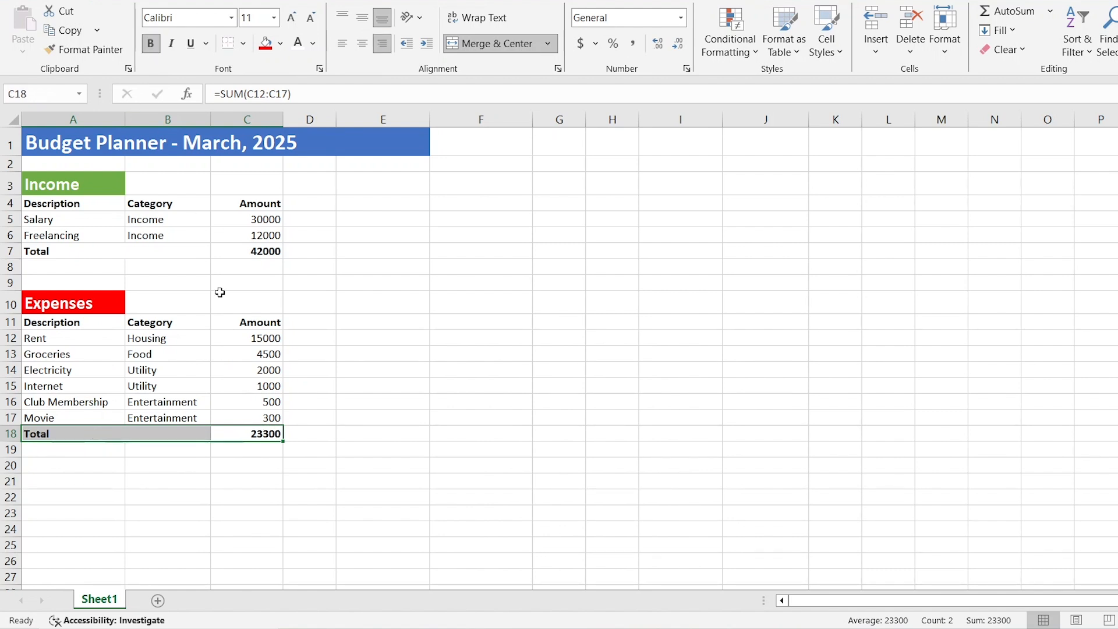
left_click(347, 440)
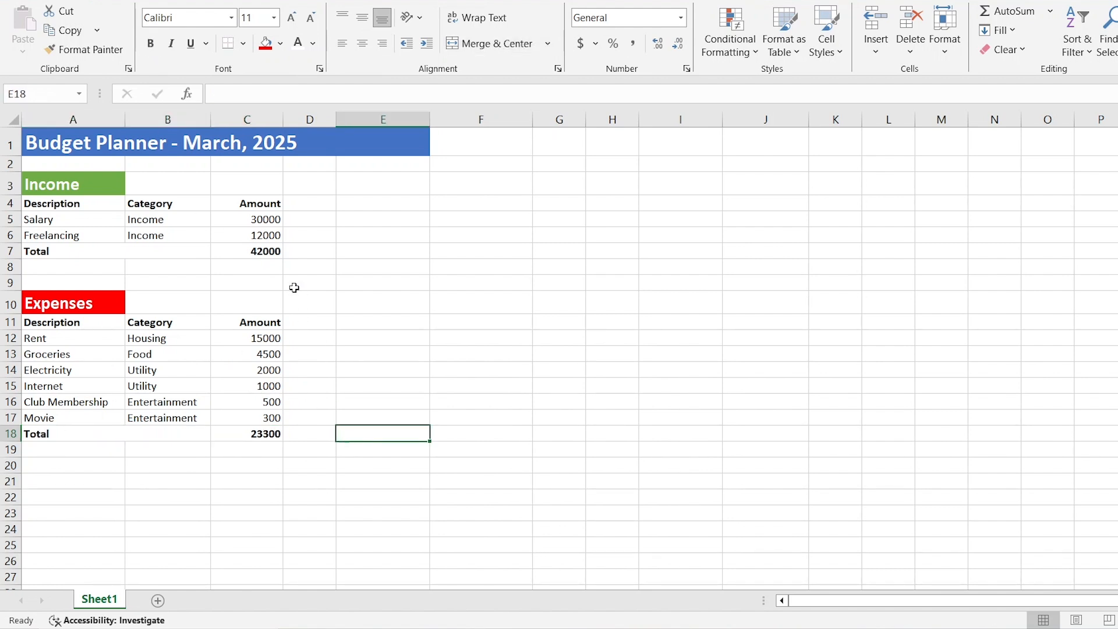
Step: Apply the comma number style to the income amounts and their total in C5:C7
left_click(268, 218)
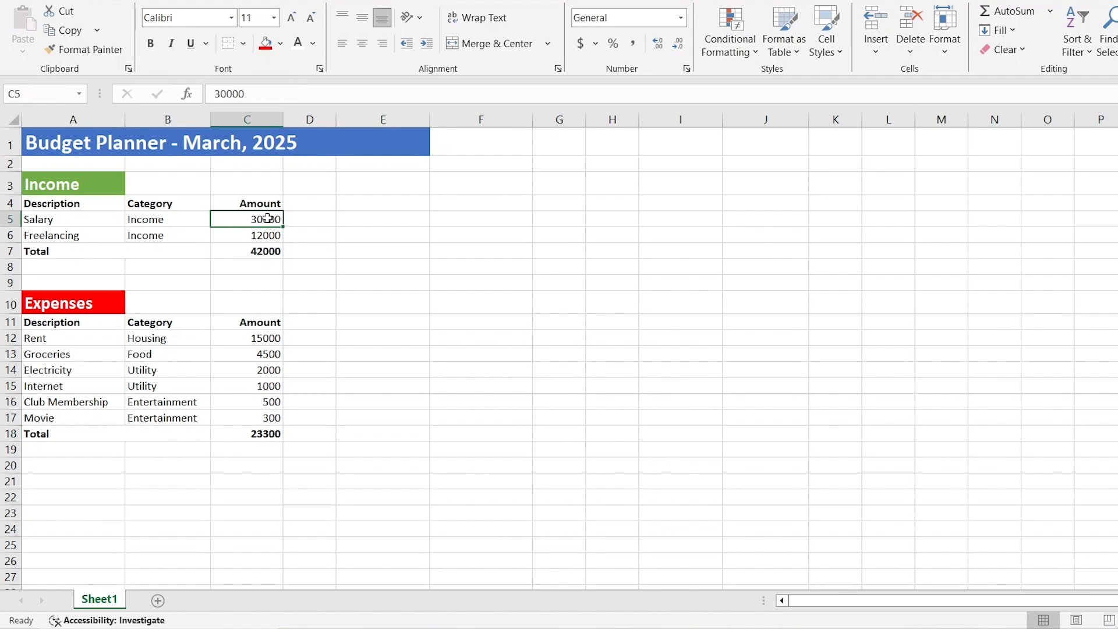
left_click_drag(267, 219, 268, 250)
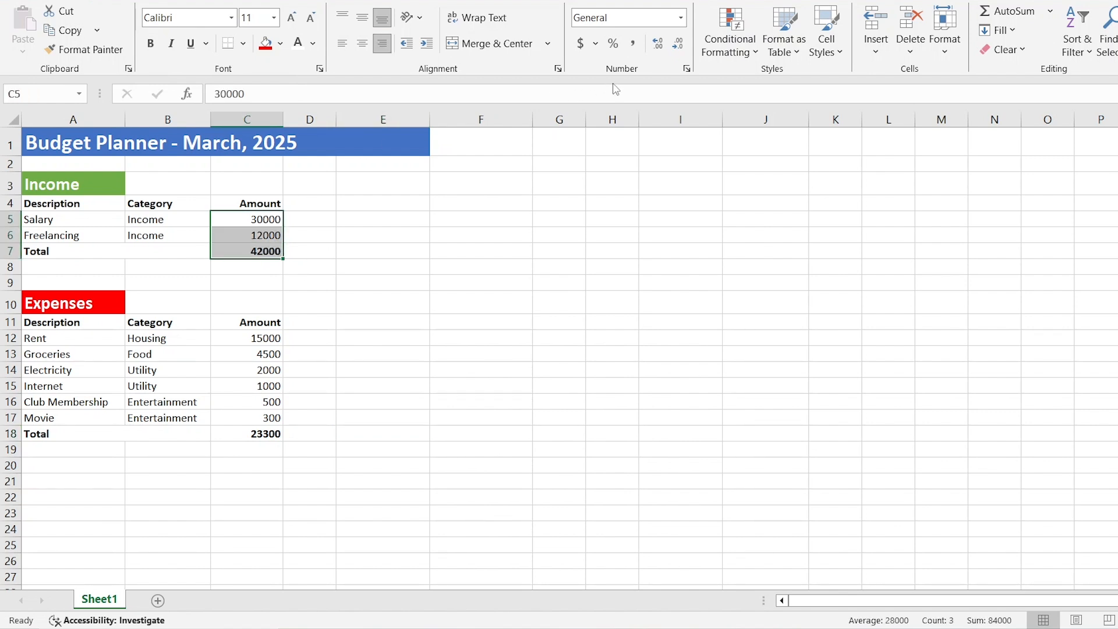
left_click(634, 44)
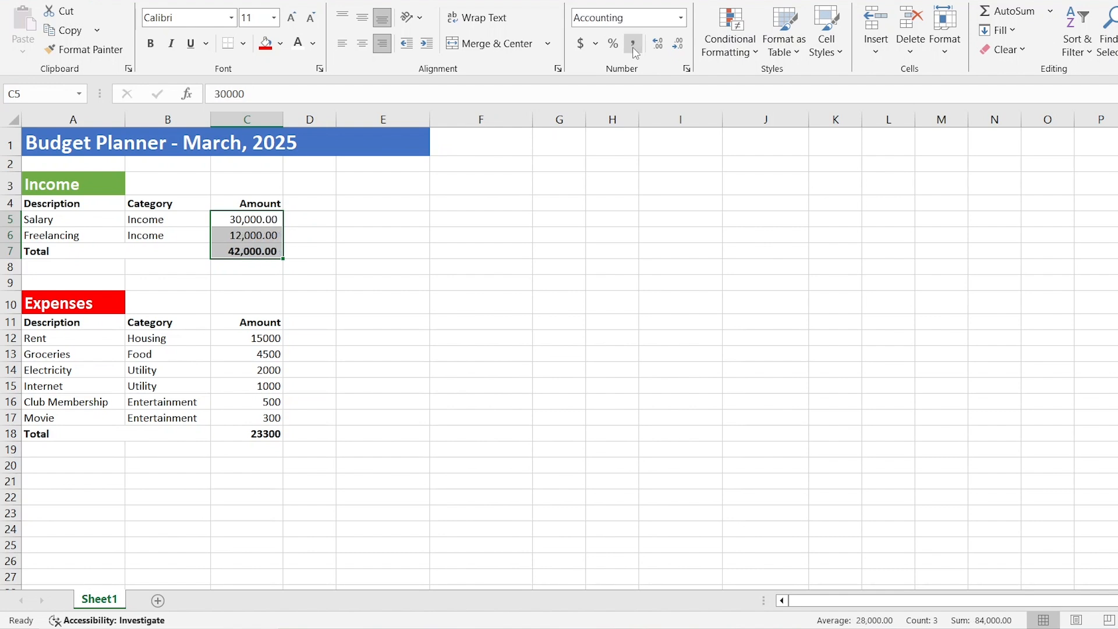
Step: Apply the comma number style to the expense amounts and their total in C12:C18
left_click(251, 338)
left_click_drag(251, 337, 251, 433)
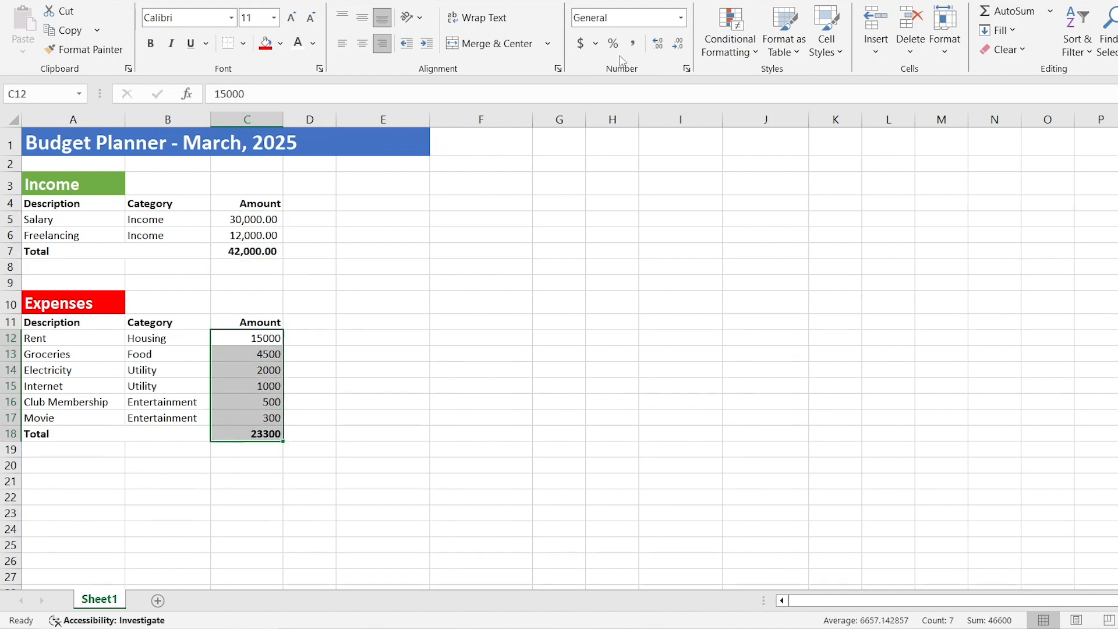
left_click(634, 44)
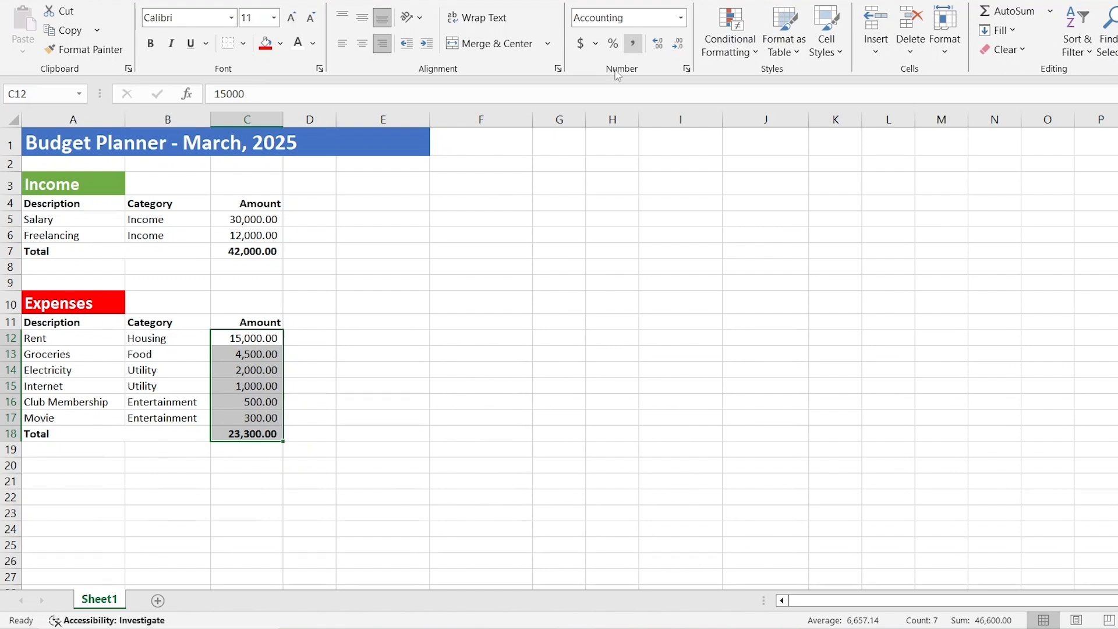
left_click(232, 509)
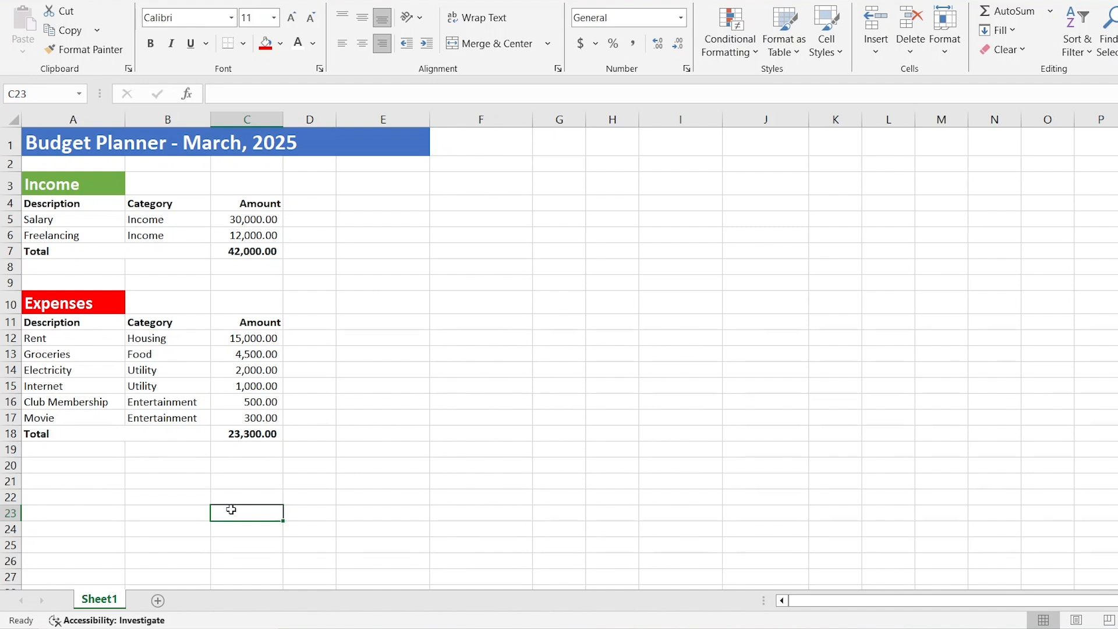
Step: Copy the Expenses heading from A10 to A21 and change the copied text to Savings
left_click(45, 294)
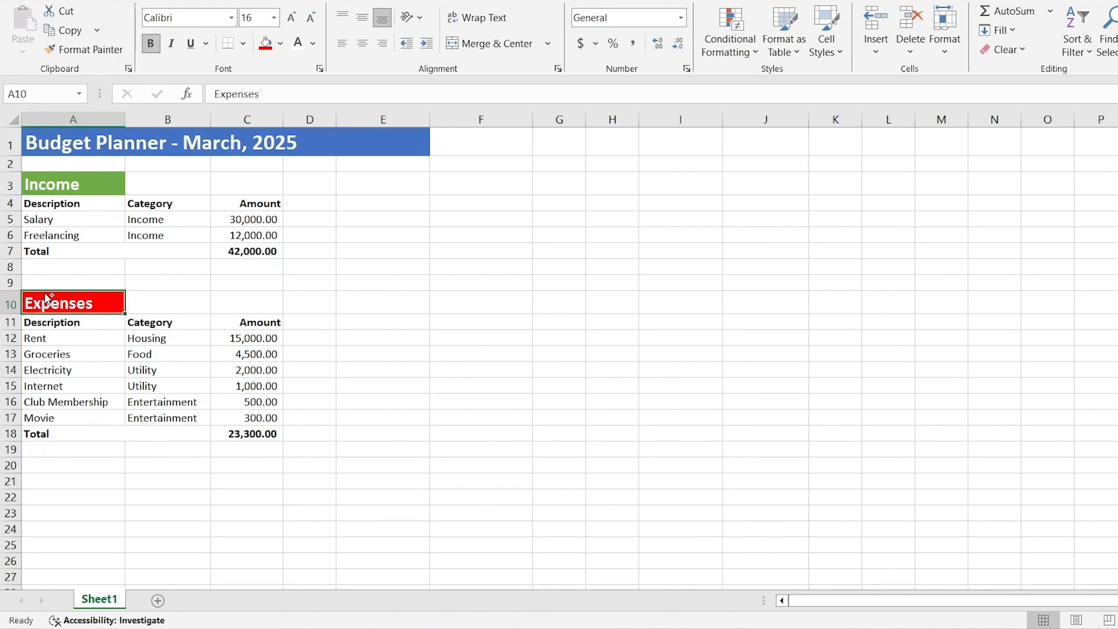
key("ctrl+c")
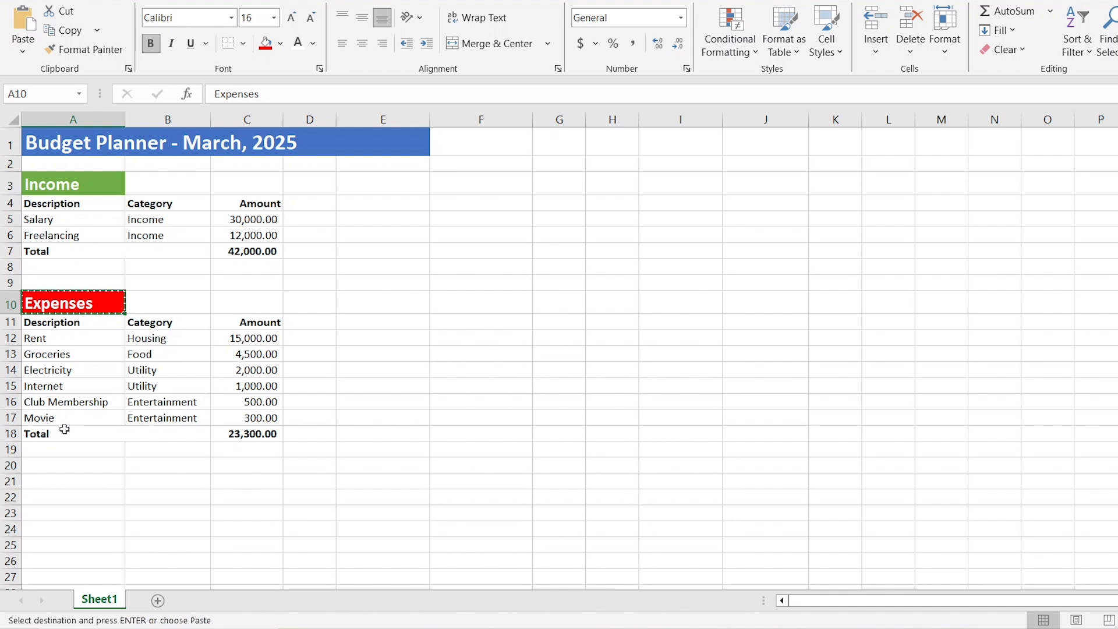
left_click(38, 478)
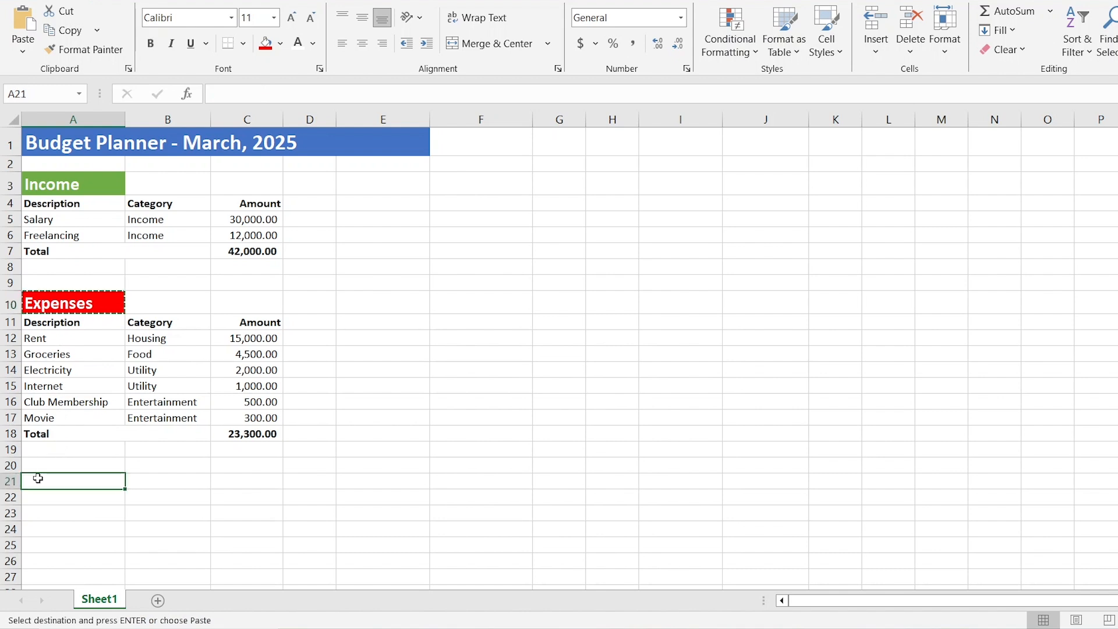
key("ctrl+v")
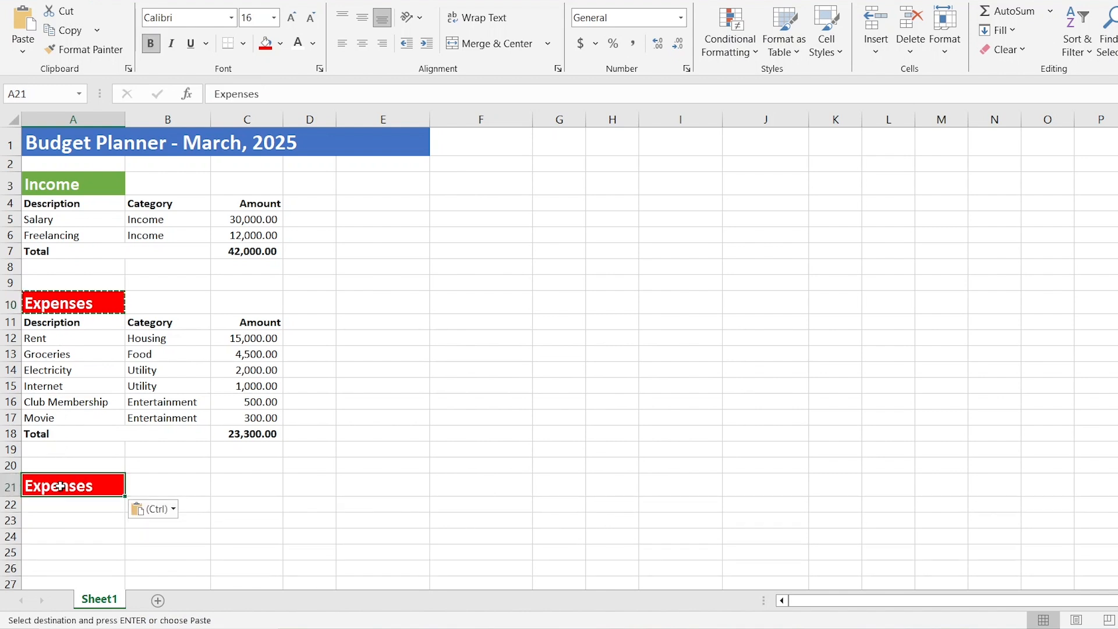
left_click_drag(260, 94, 213, 94)
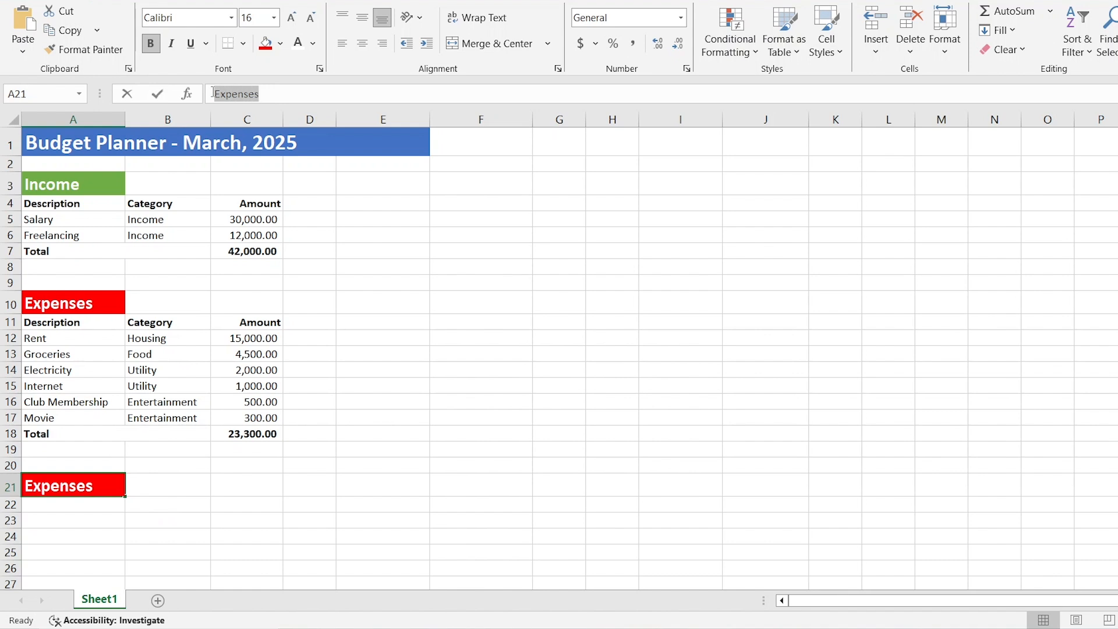
type("Savings")
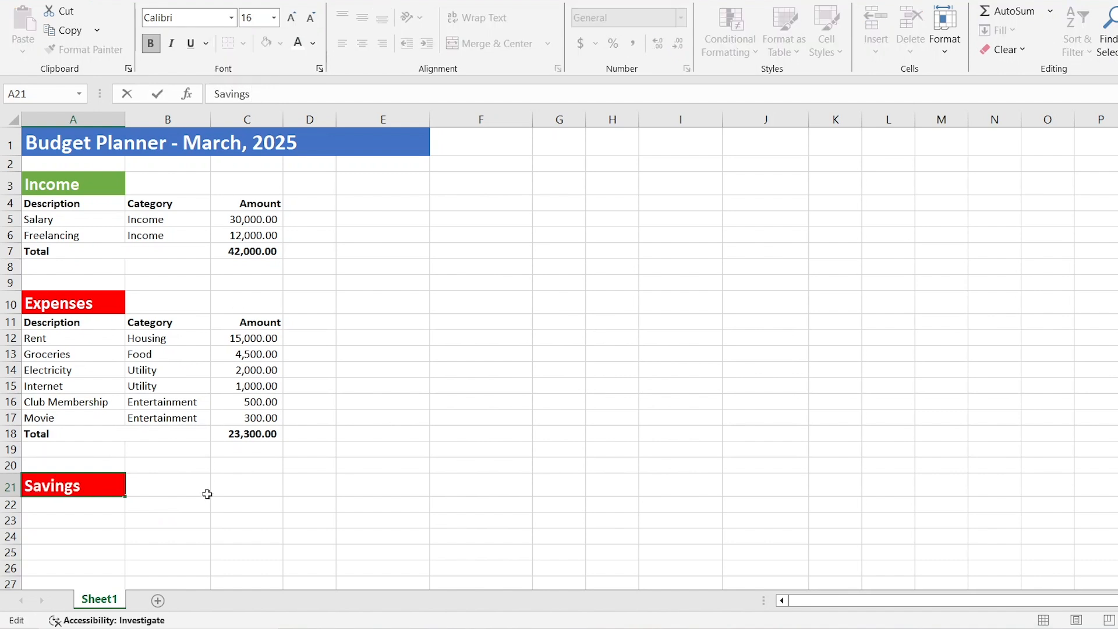
left_click(153, 551)
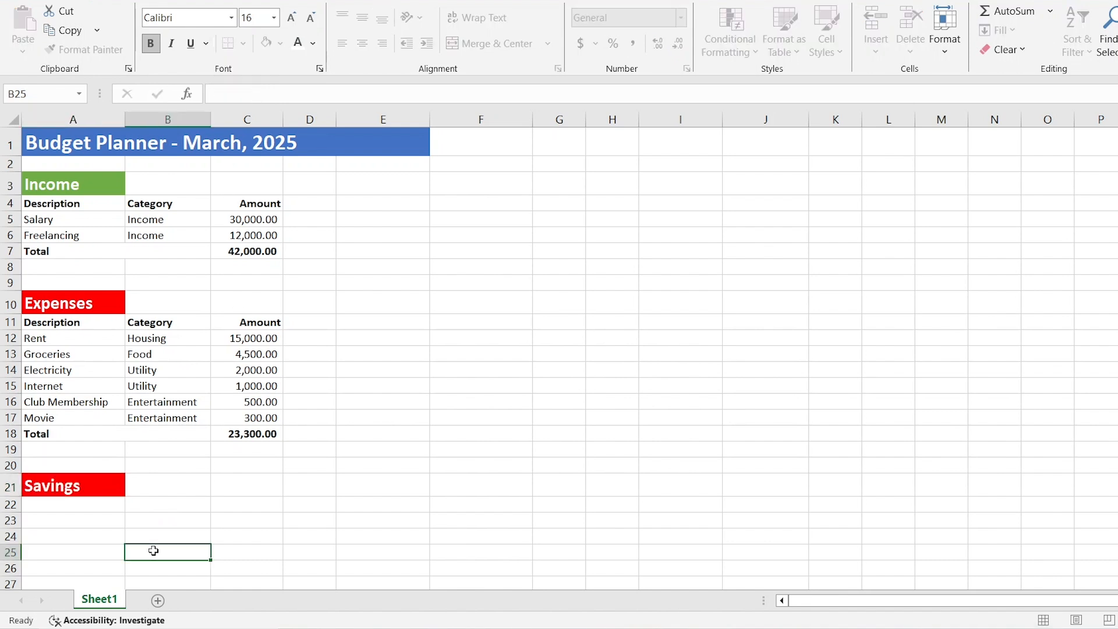
Step: Give the cell beside the Savings heading, B21, the same red fill and a white font colour
left_click(173, 491)
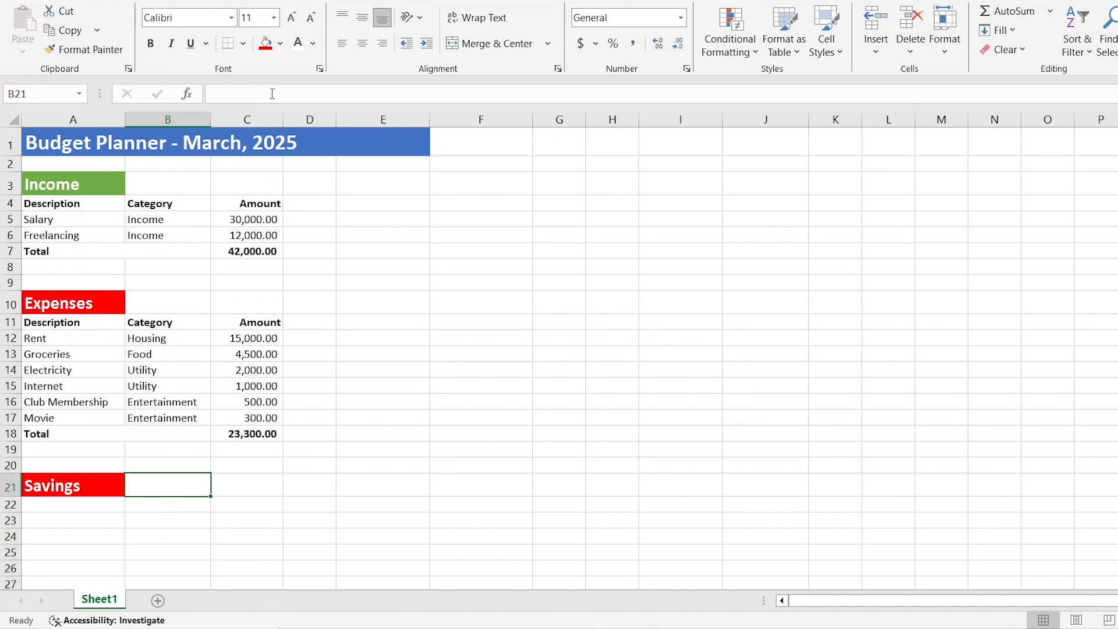
left_click(266, 42)
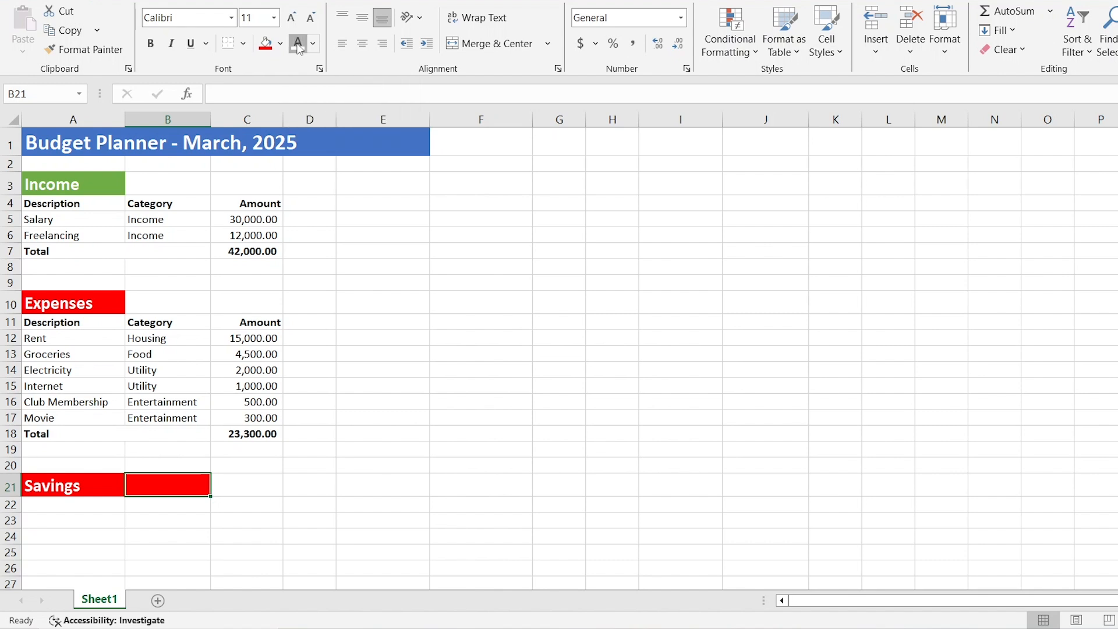
left_click(330, 411)
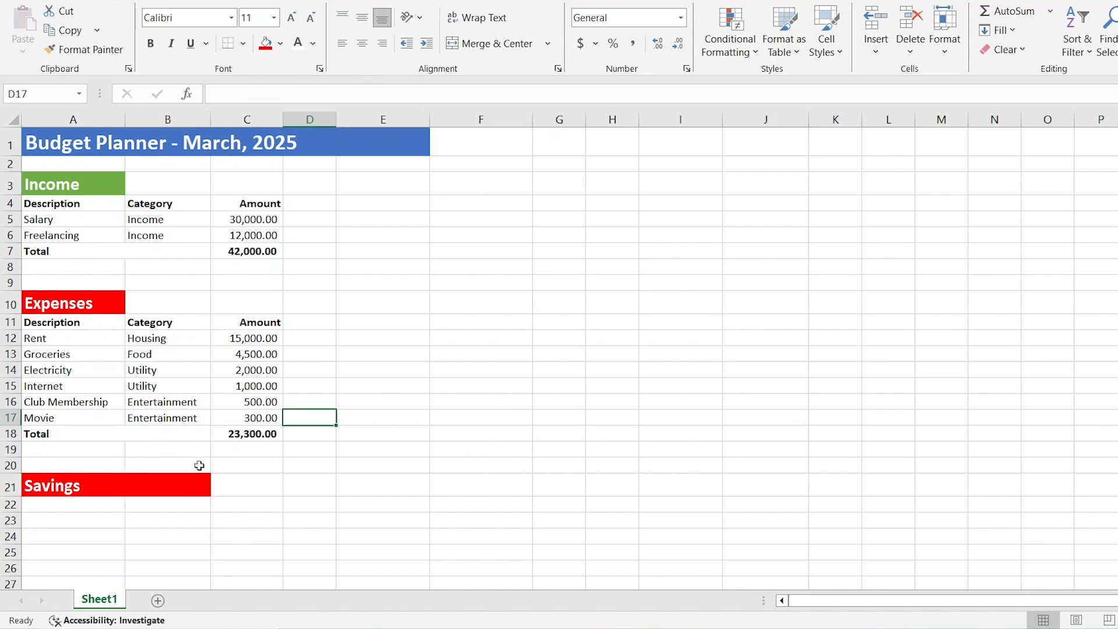
Step: Change the fill colour of the Savings cells A21:B21 to black
left_click(174, 504)
left_click(45, 484)
left_click_drag(44, 484, 154, 481)
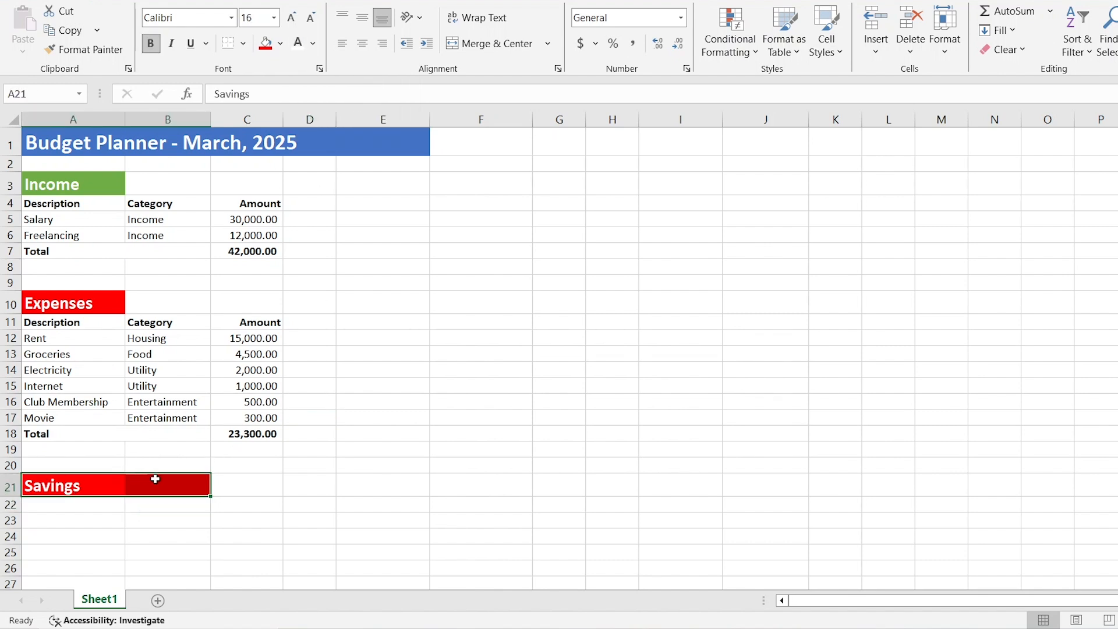
left_click(280, 43)
left_click(291, 86)
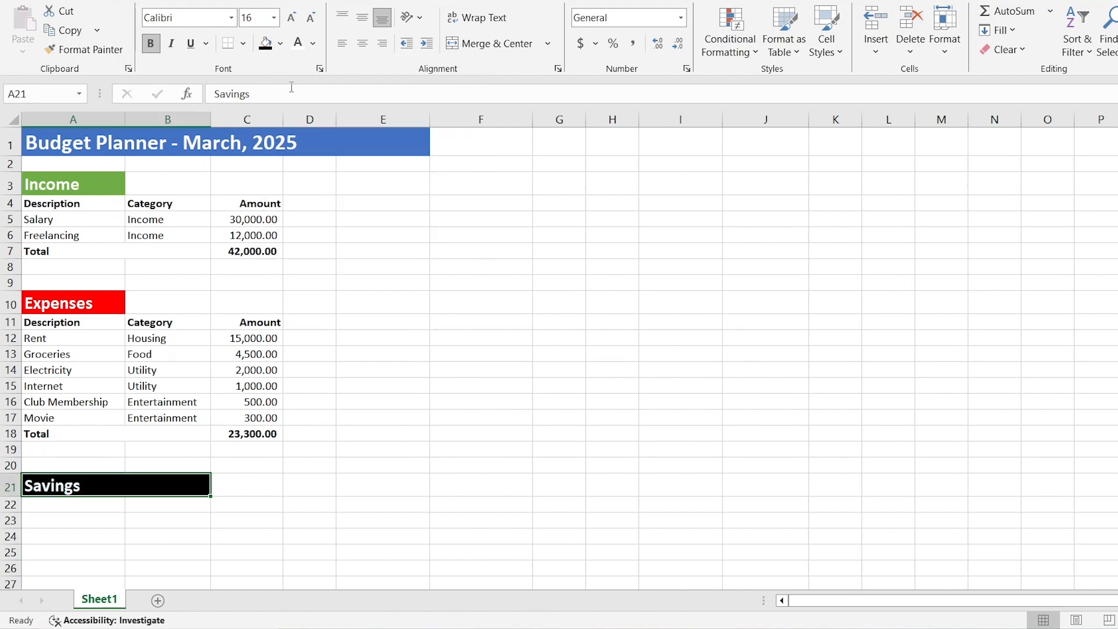
left_click(187, 551)
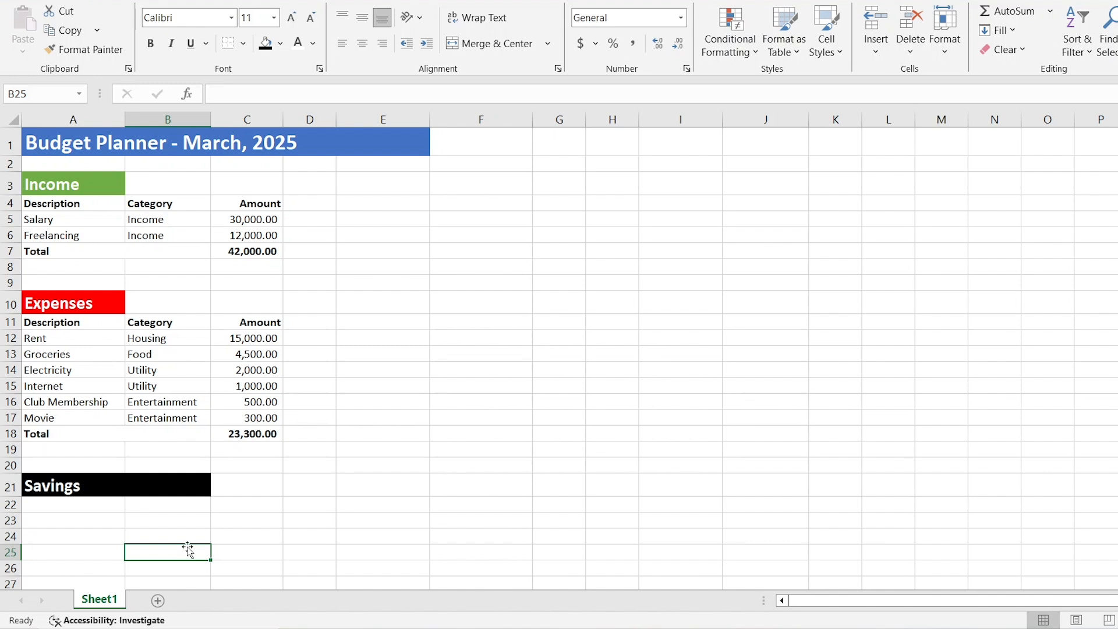
Step: Calculate the savings in B21 as total income minus total expenses with the formula =C7-C18
left_click(147, 485)
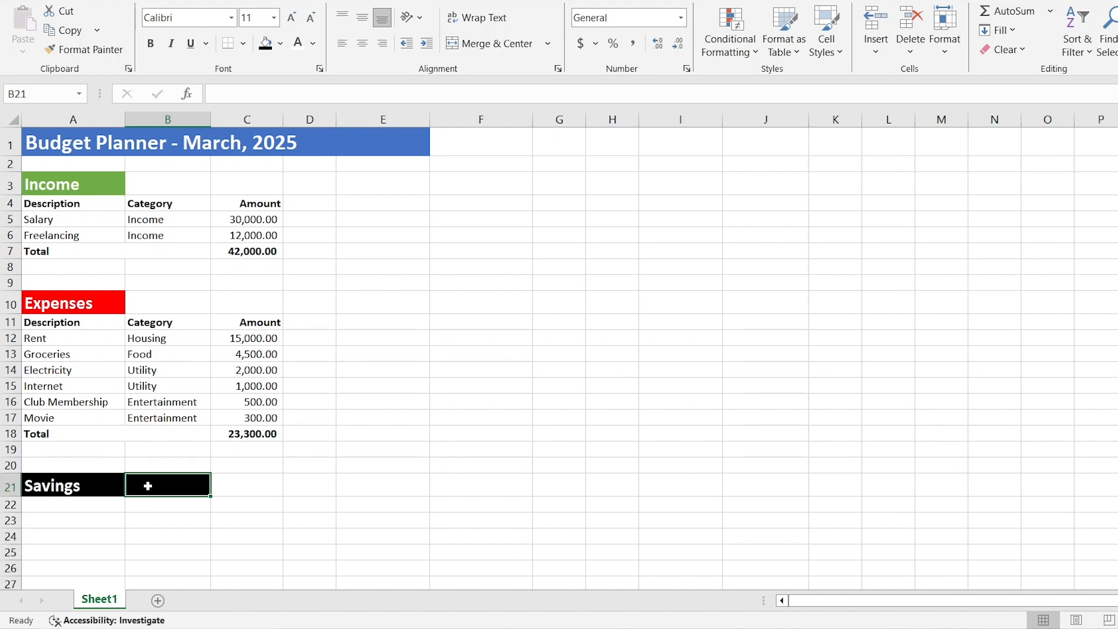
left_click(266, 94)
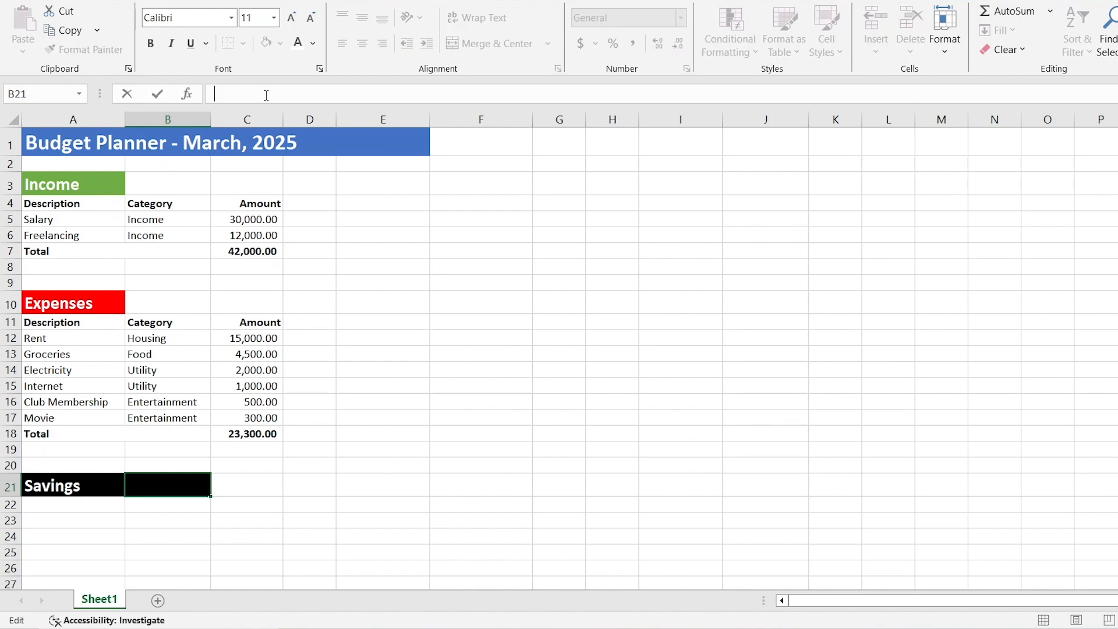
type("=")
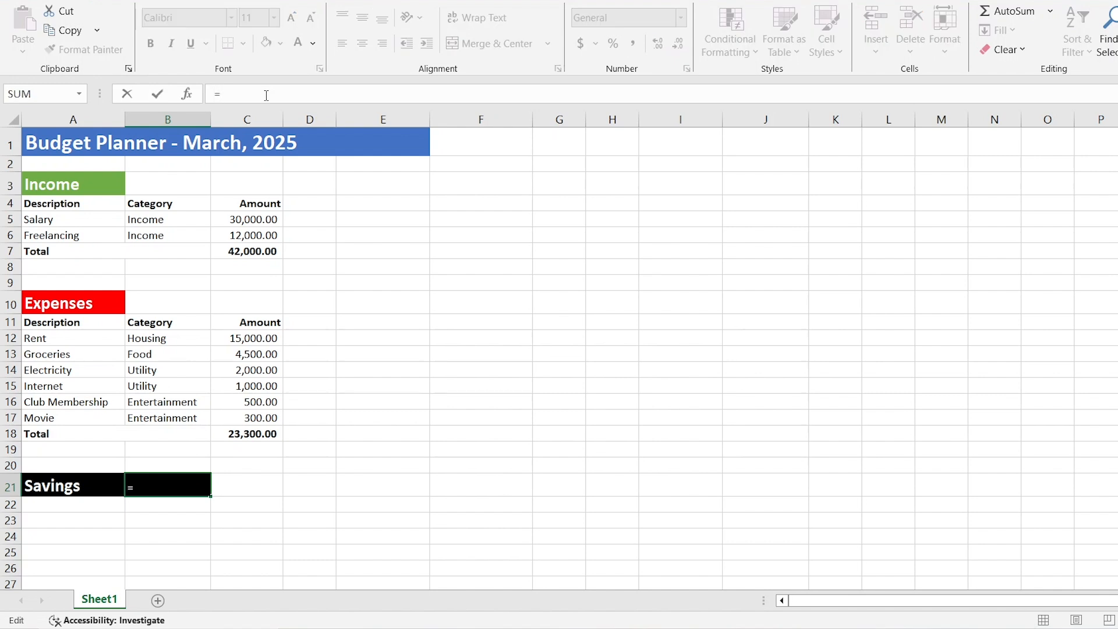
left_click(234, 249)
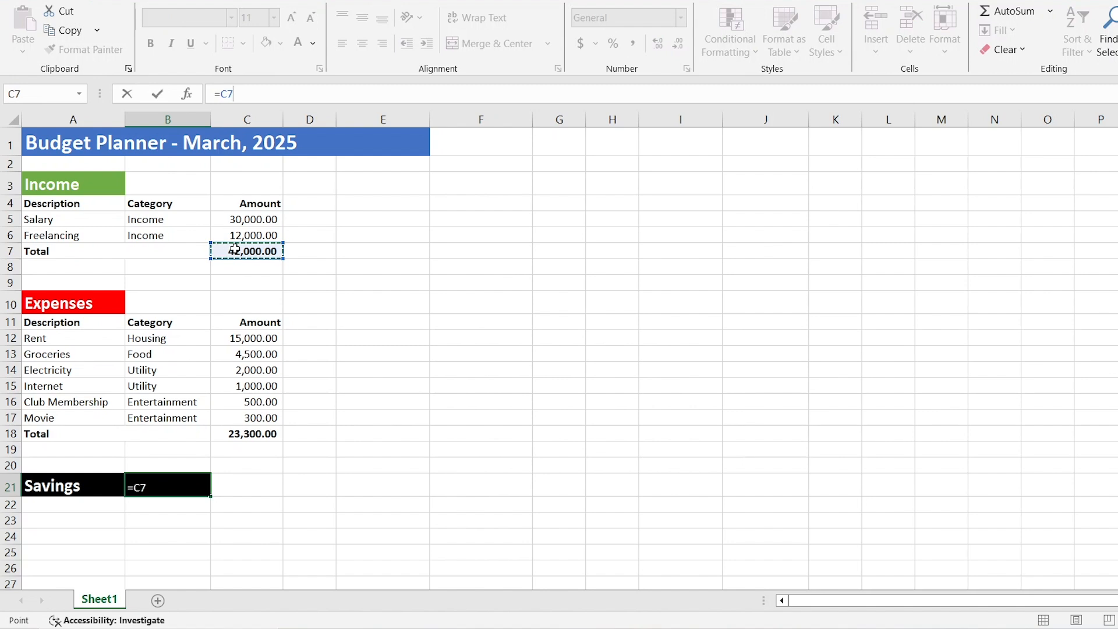
type("-")
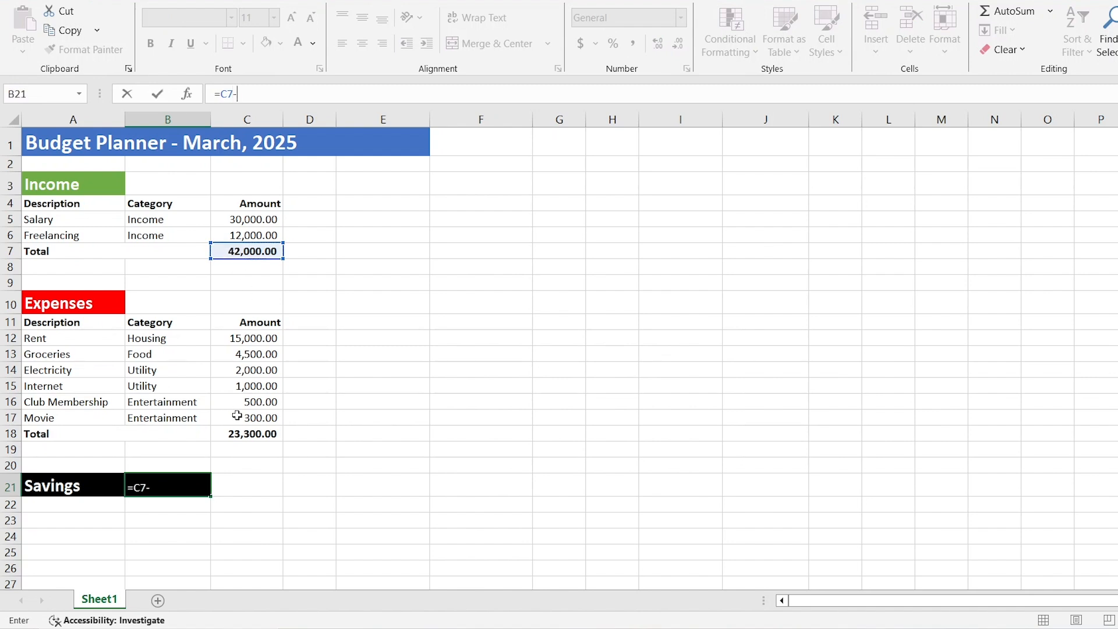
left_click(252, 433)
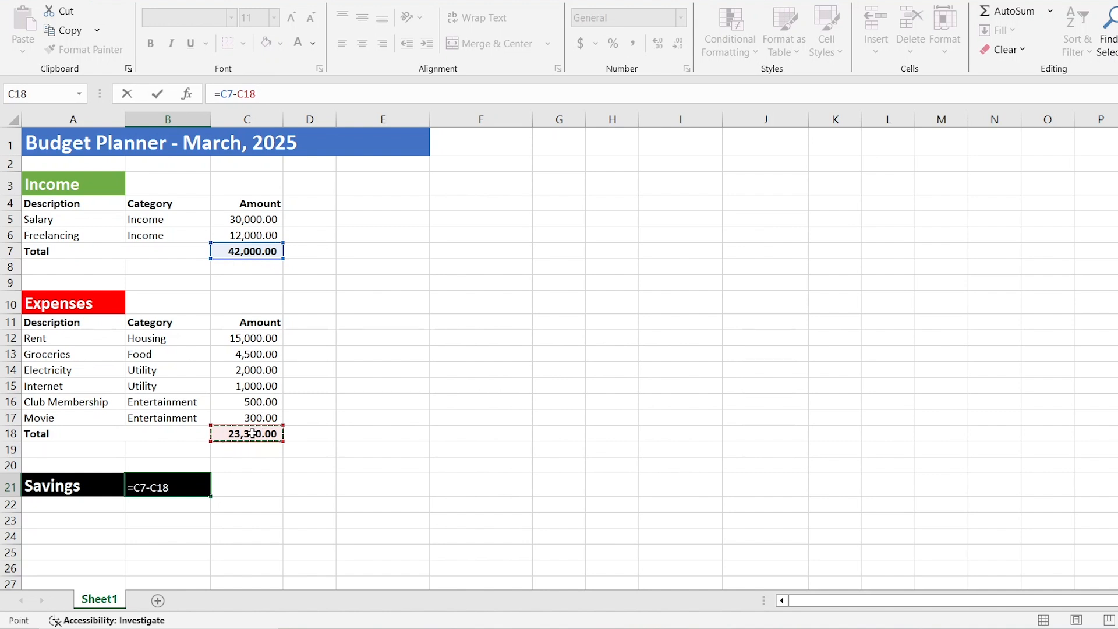
key("Return")
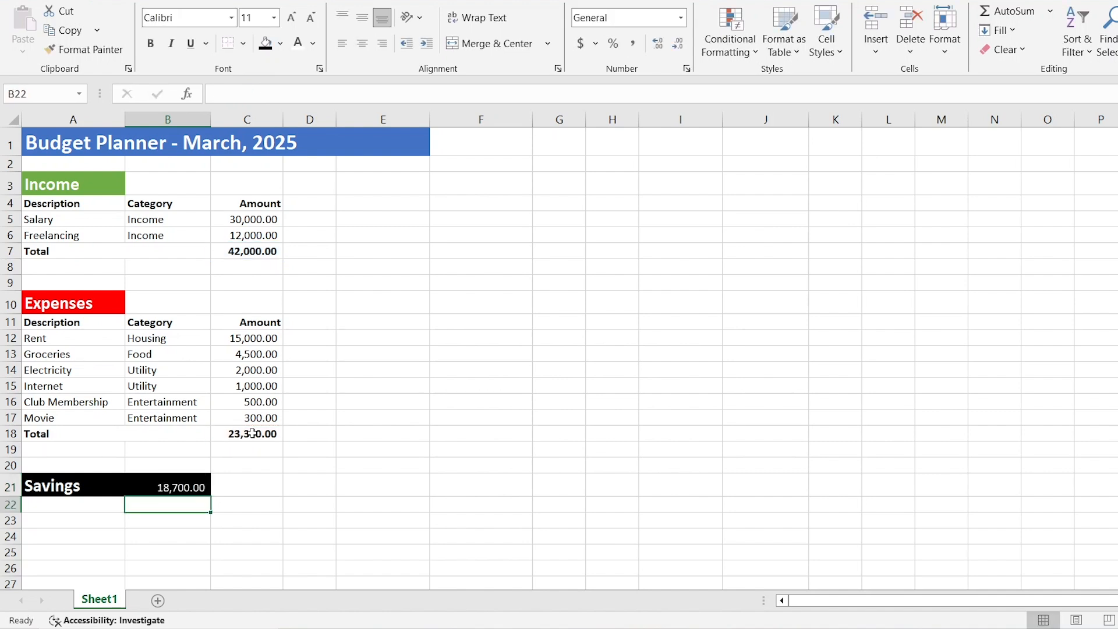
Step: Make the savings amount in B21 bold at font size 16 and widen column B to fit it
left_click(250, 557)
left_click(178, 493)
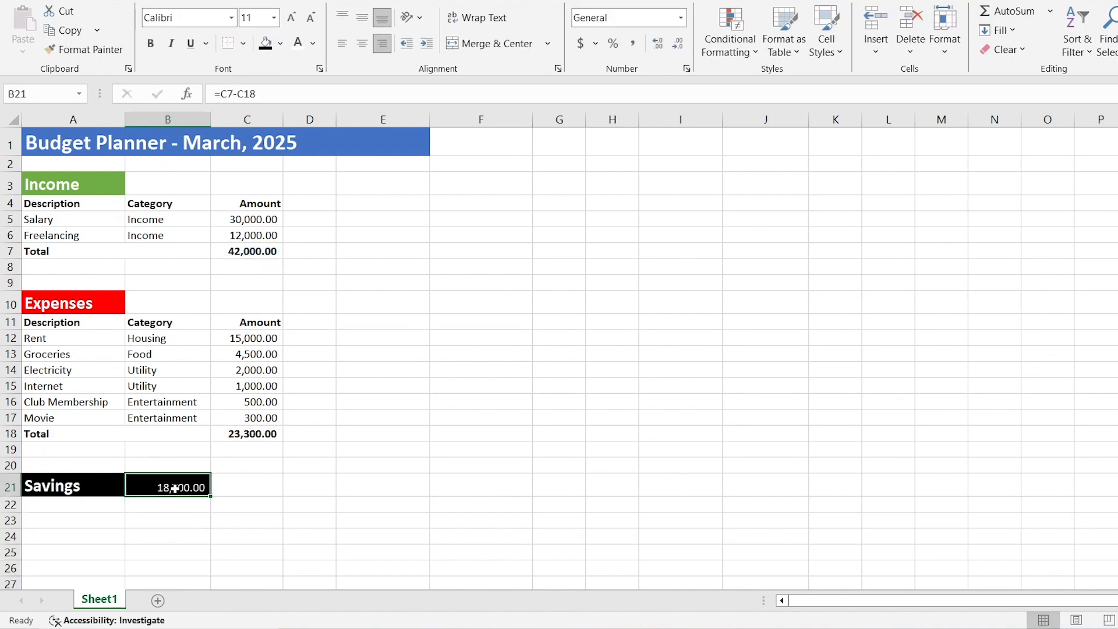
left_click(150, 43)
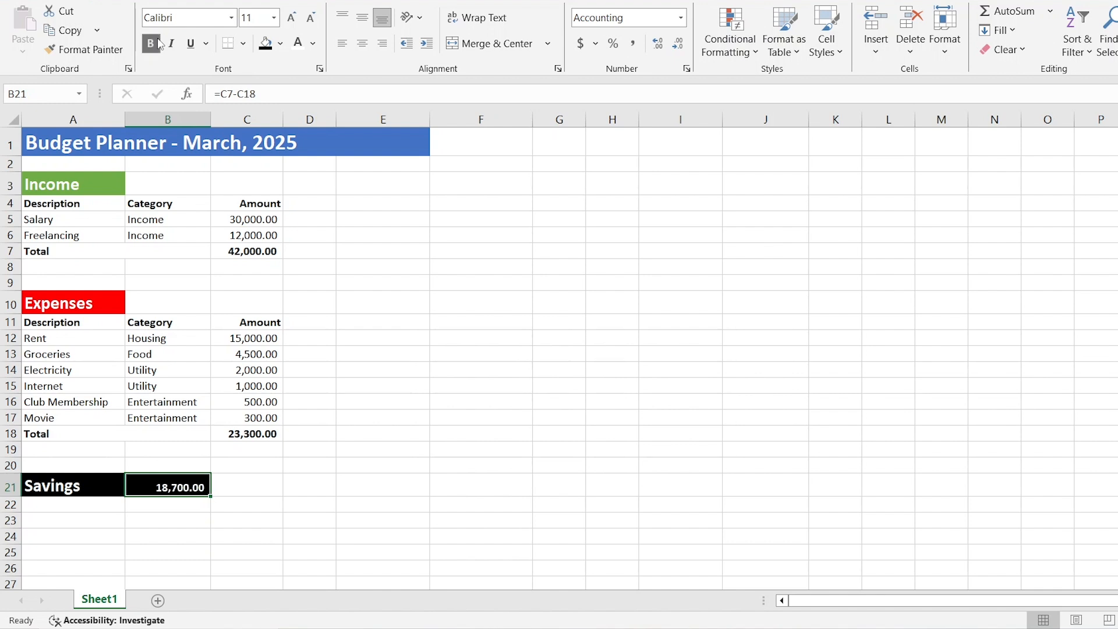
left_click(276, 21)
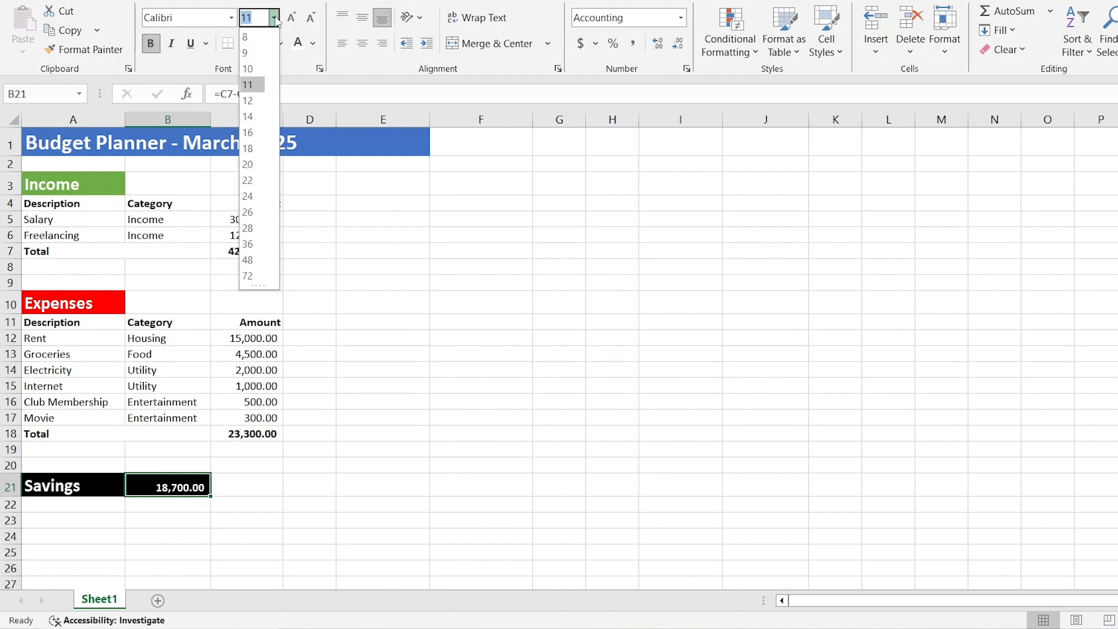
left_click(254, 135)
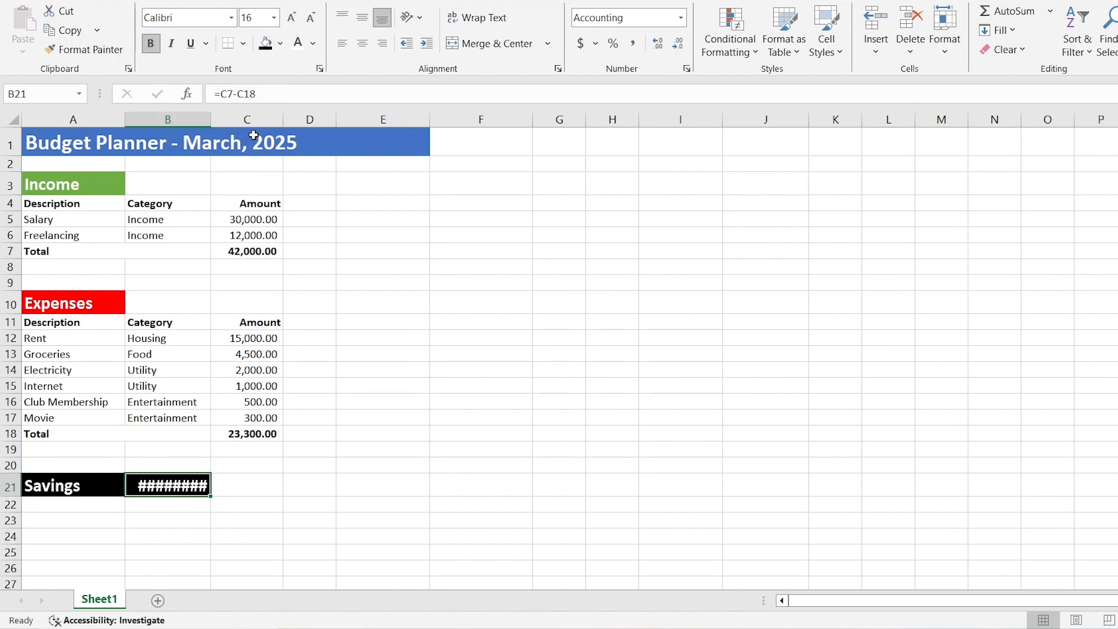
left_click(254, 503)
left_click_drag(209, 121, 230, 121)
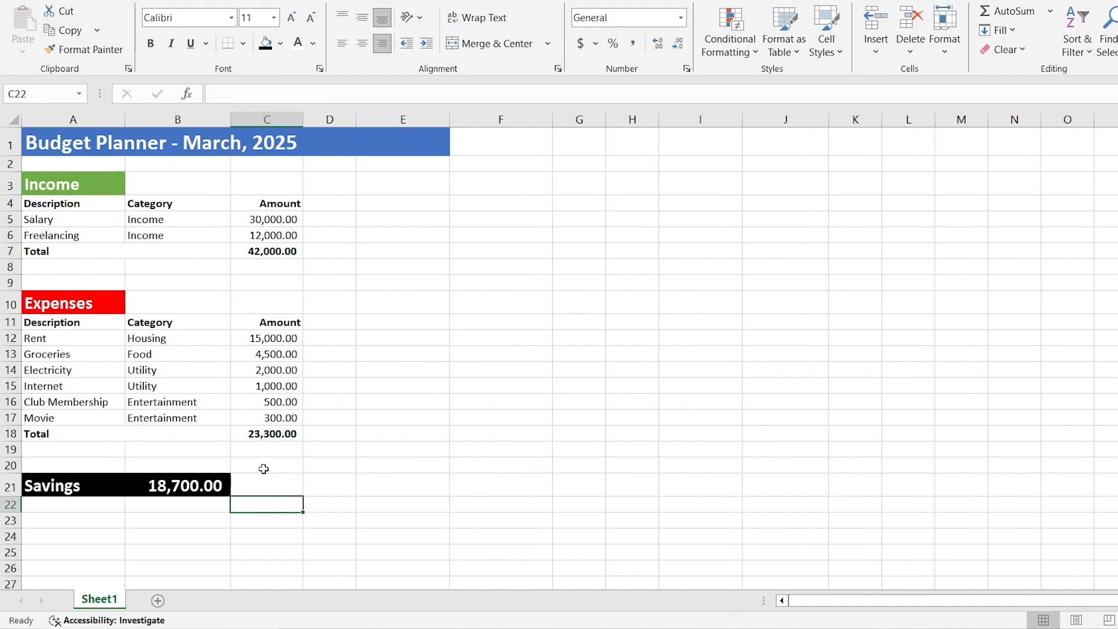
left_click(190, 550)
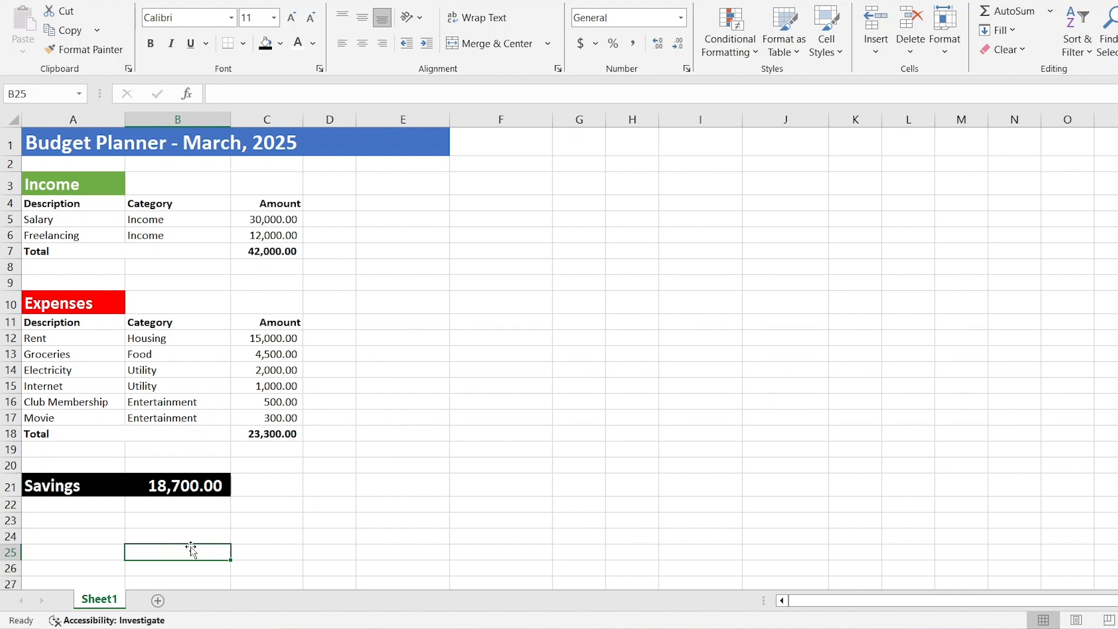
left_click(240, 506)
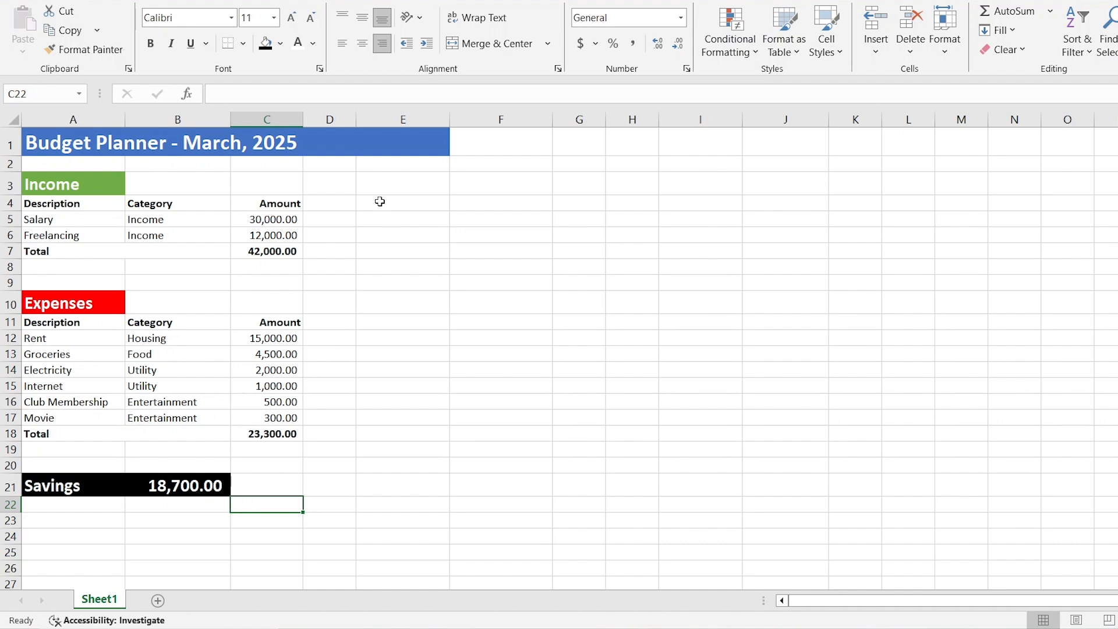
Step: Enter the headers Description in E3 and Total Amount in F3, and make both bold
left_click(400, 178)
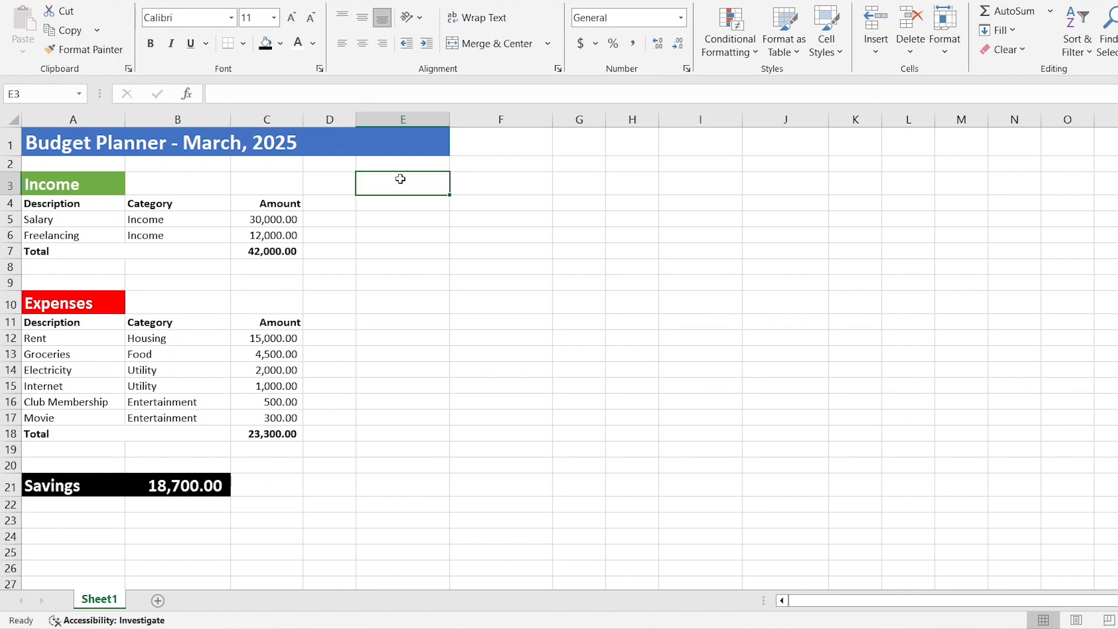
type("Descri")
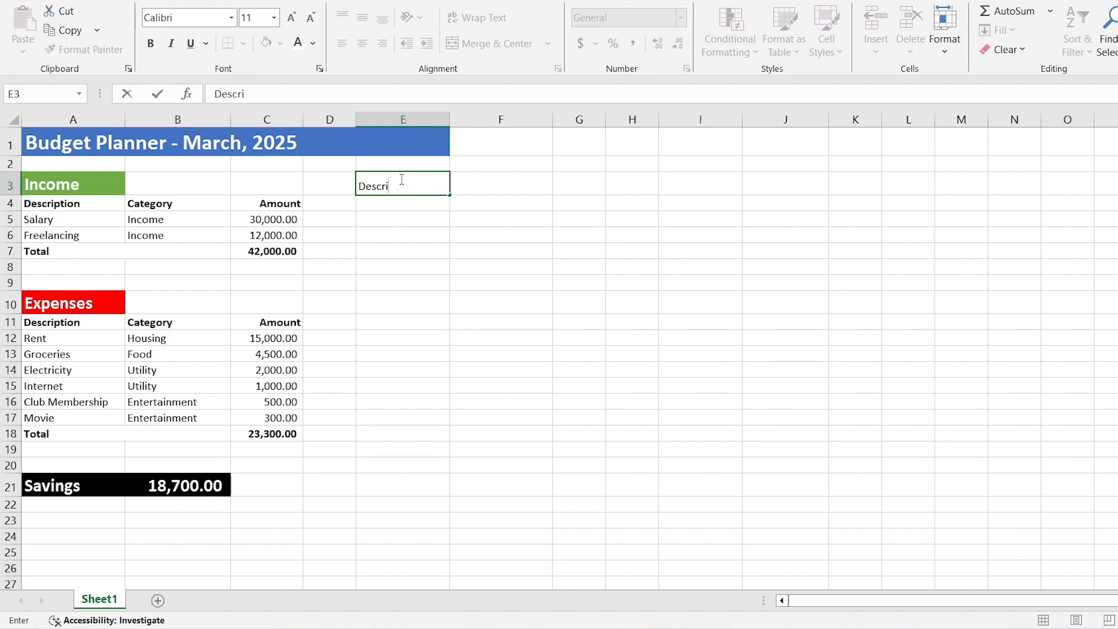
type("ption")
key("Tab")
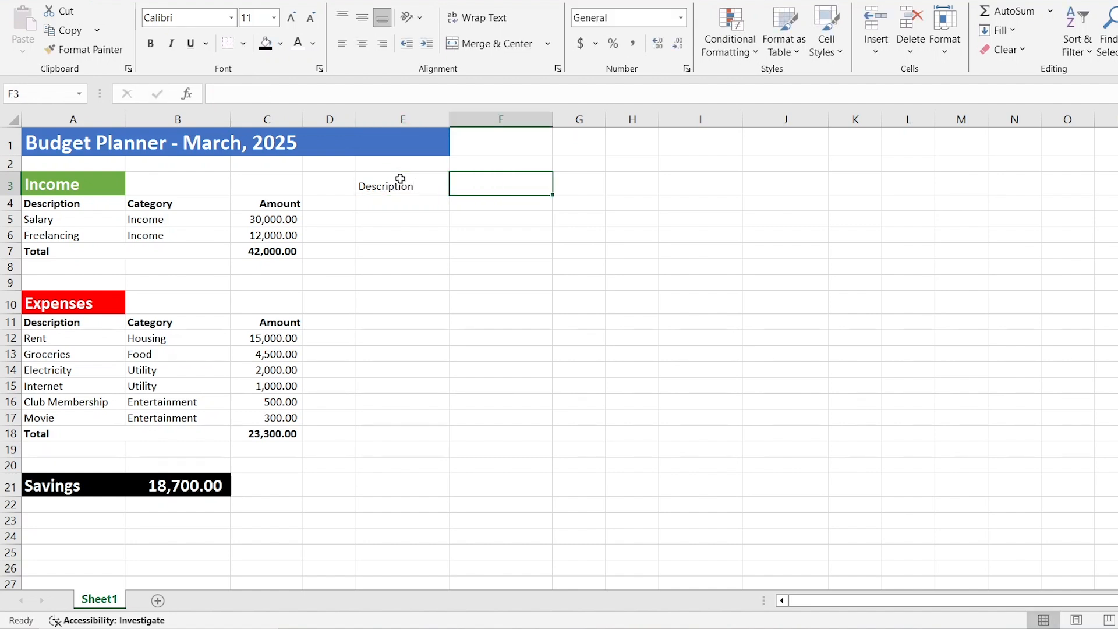
type("Total Amount")
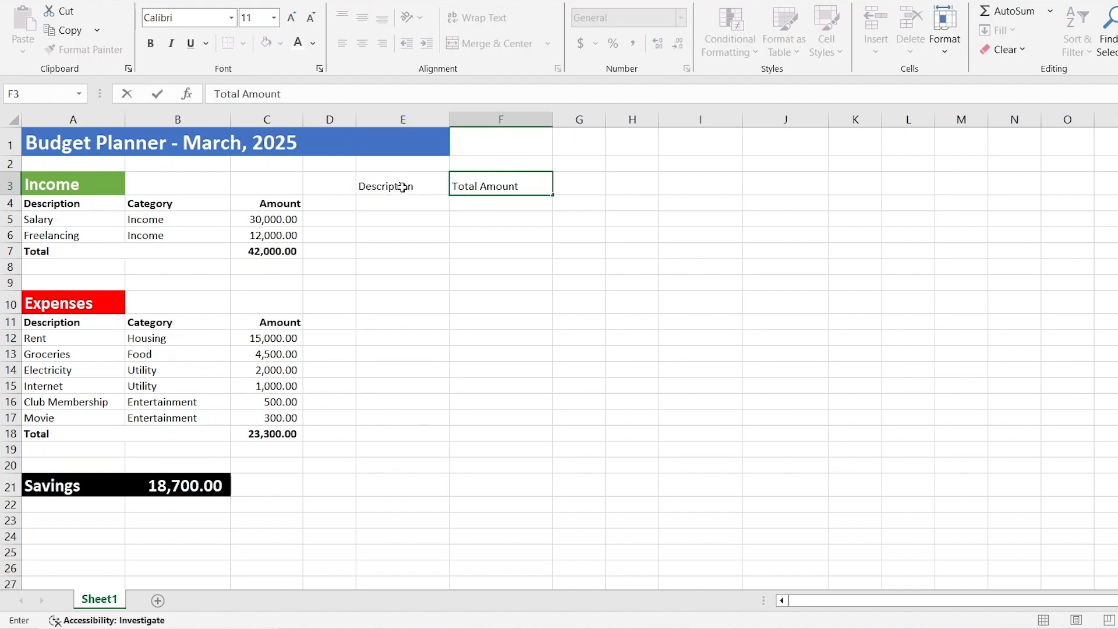
left_click(407, 224)
left_click_drag(387, 185, 487, 185)
left_click(150, 43)
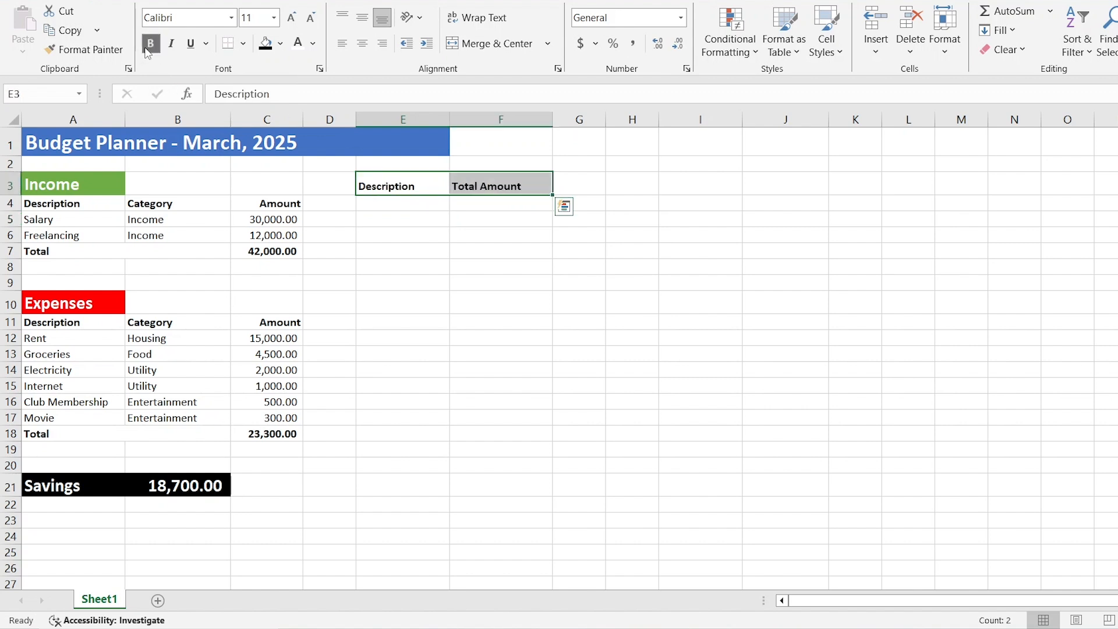
Step: Format the summary headers in E3:F3 at font size 14 with a black fill and white text
left_click(273, 18)
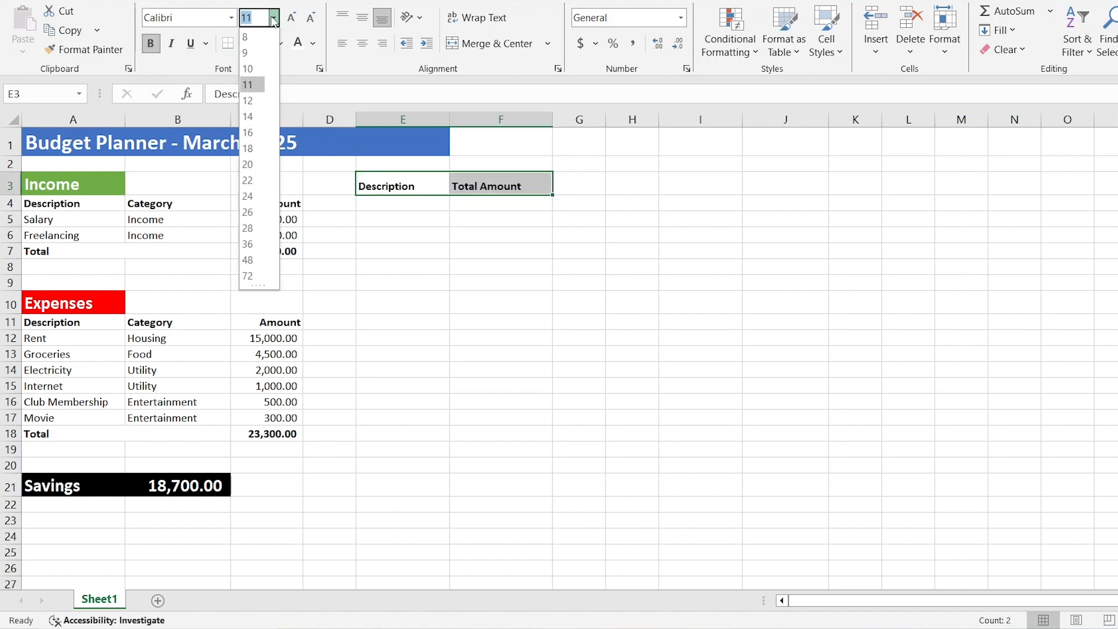
left_click(252, 117)
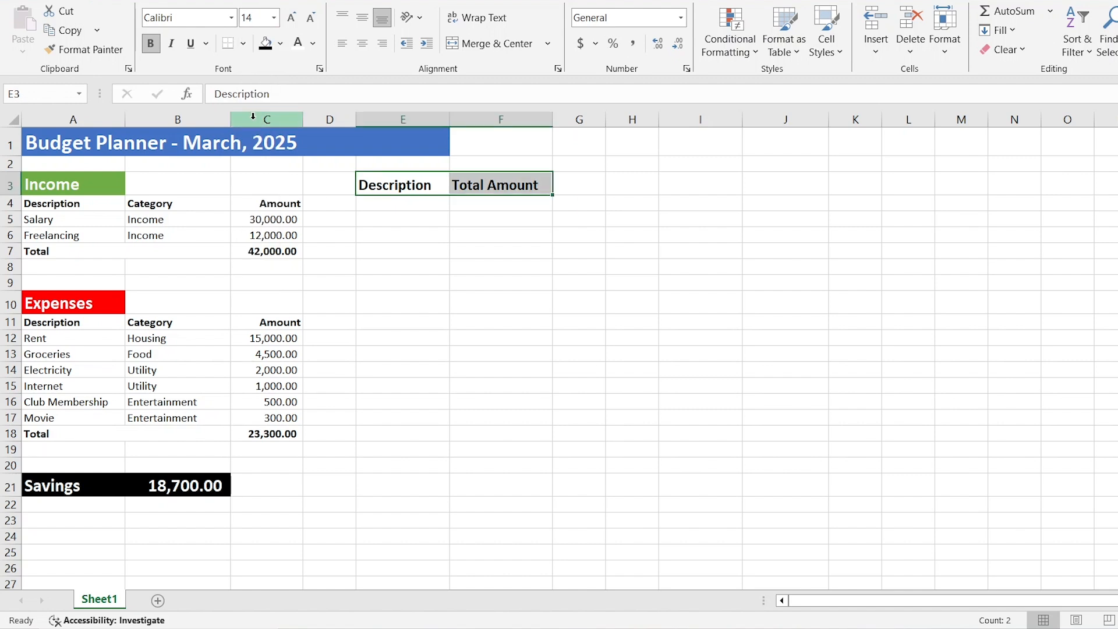
left_click(266, 45)
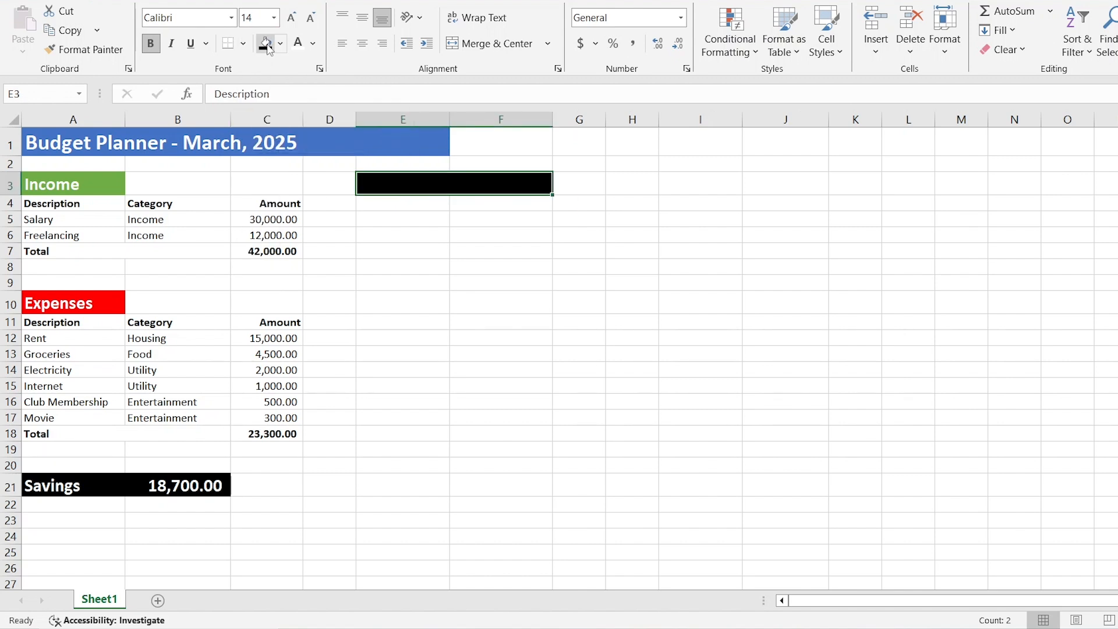
left_click(312, 45)
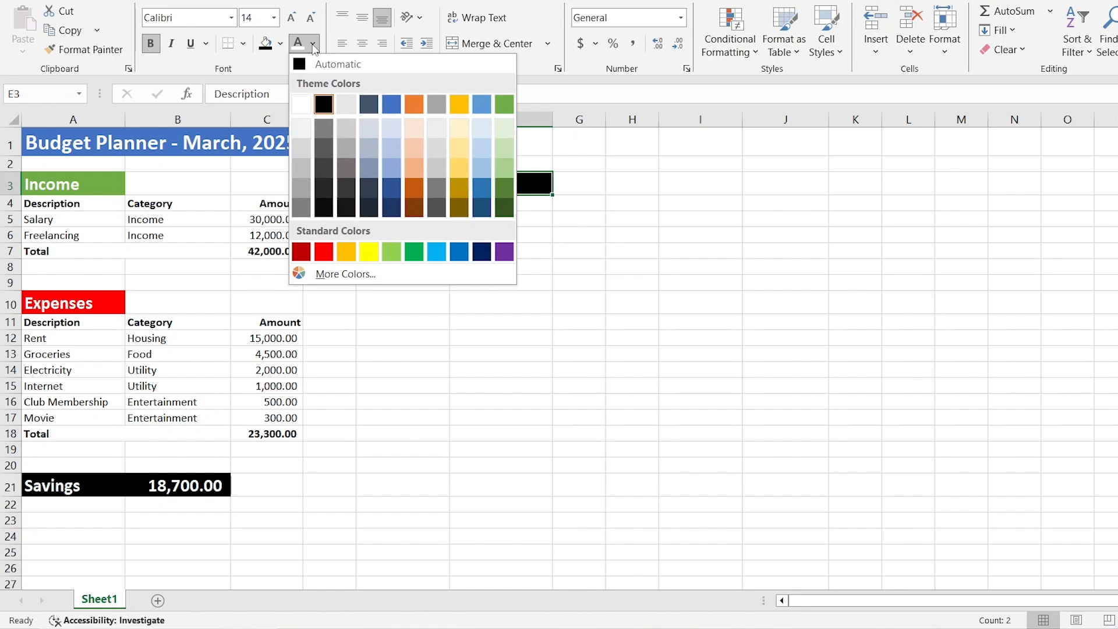
left_click(313, 46)
left_click(302, 45)
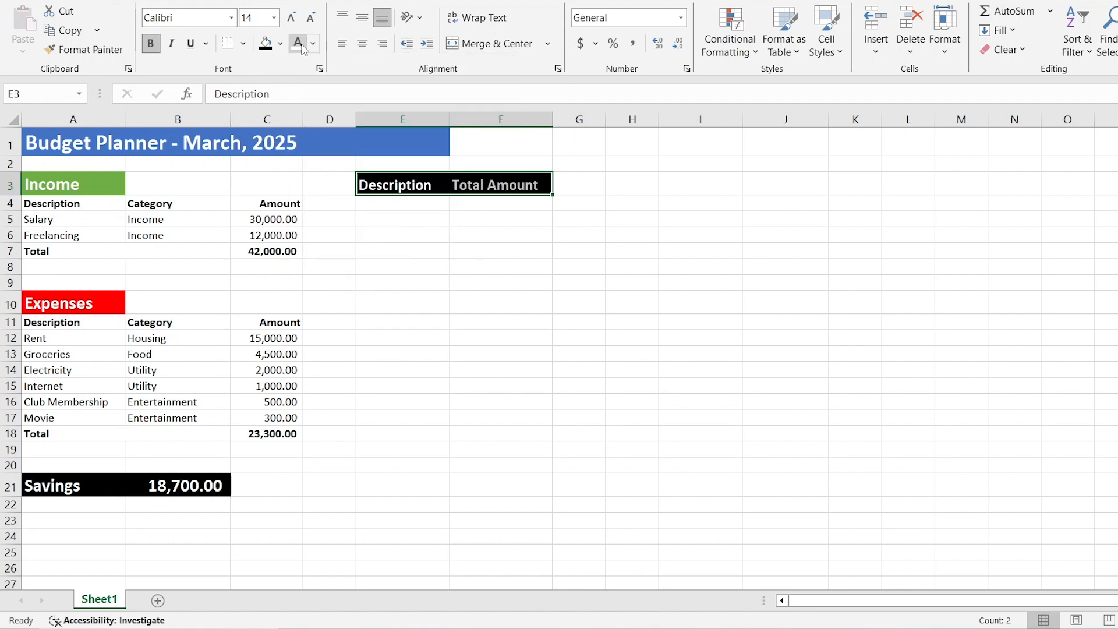
left_click(479, 295)
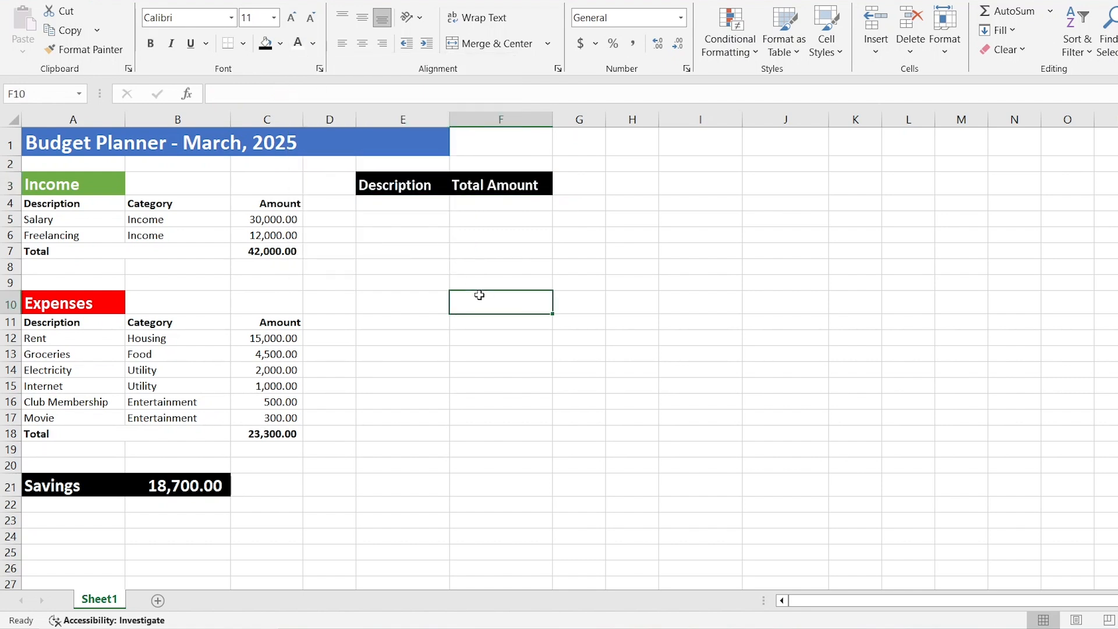
Step: Enter the labels Income, Expenses and Savings in E4 to E6 below the Description header
left_click(395, 188)
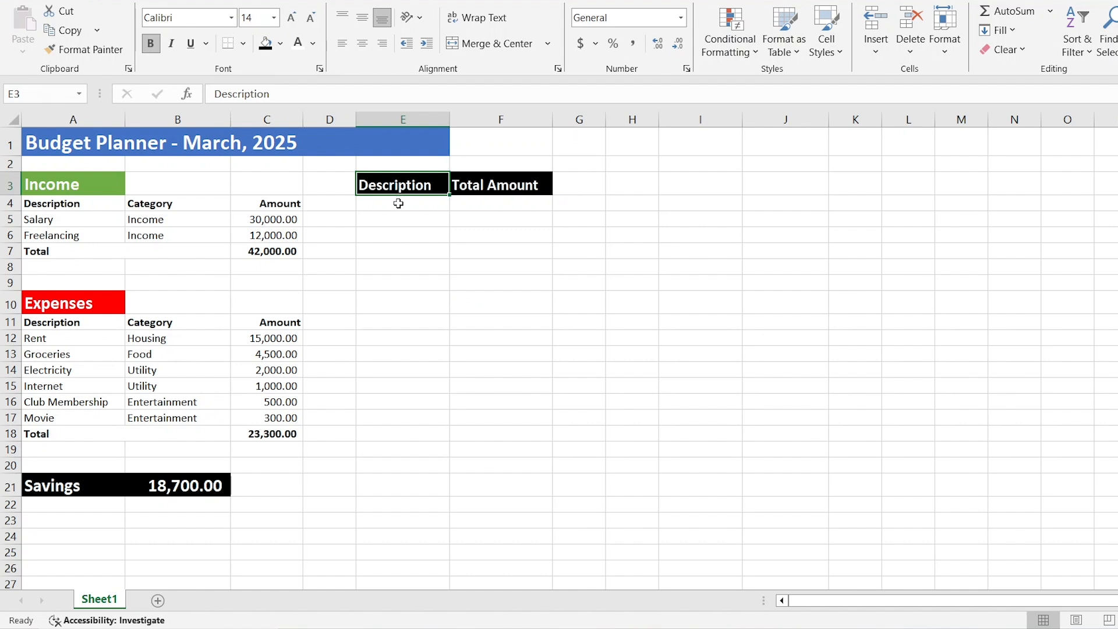
left_click(398, 203)
type("Income")
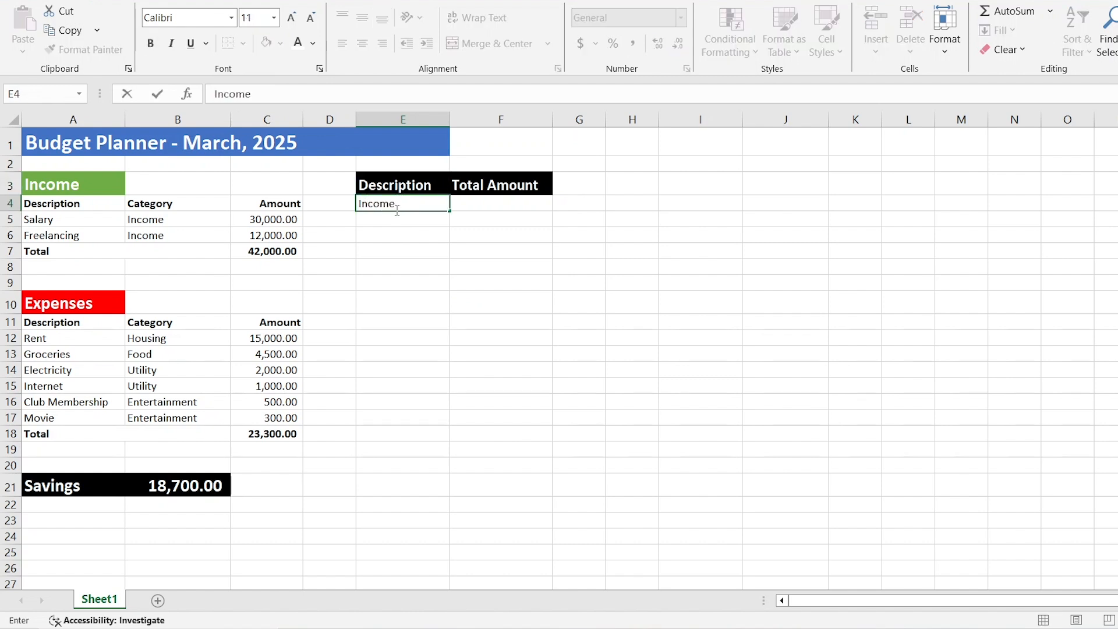
left_click(386, 227)
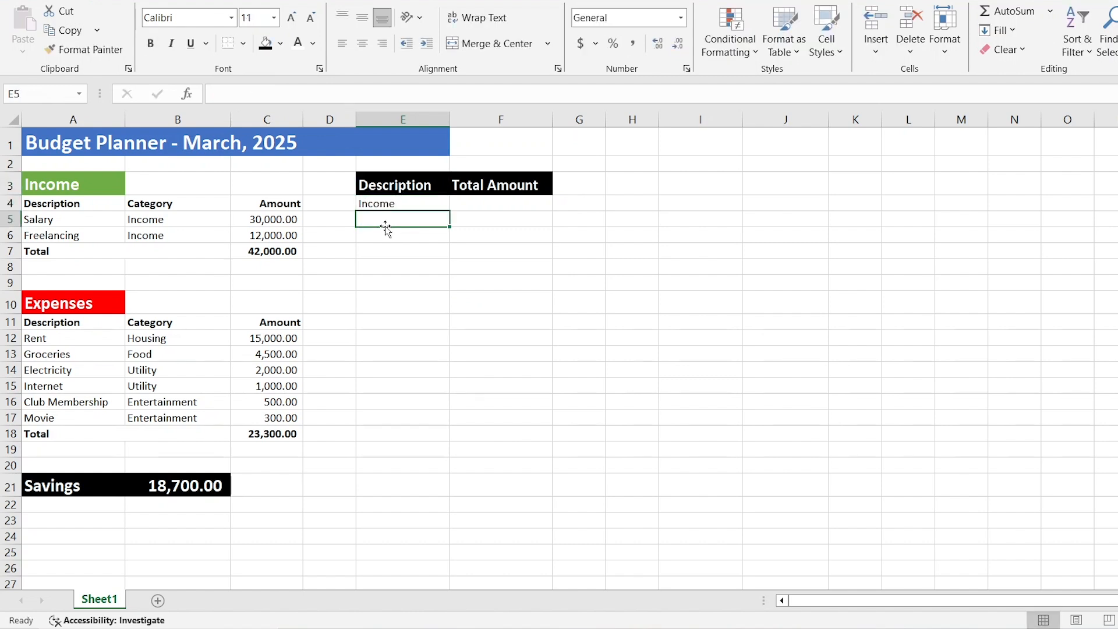
type("Expenses")
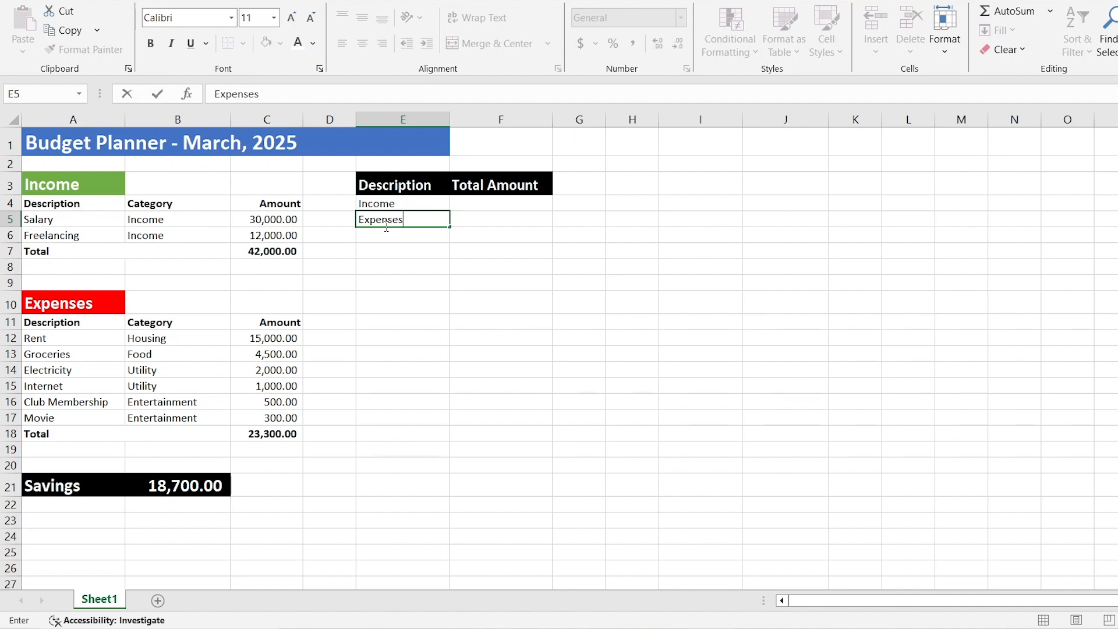
left_click(381, 236)
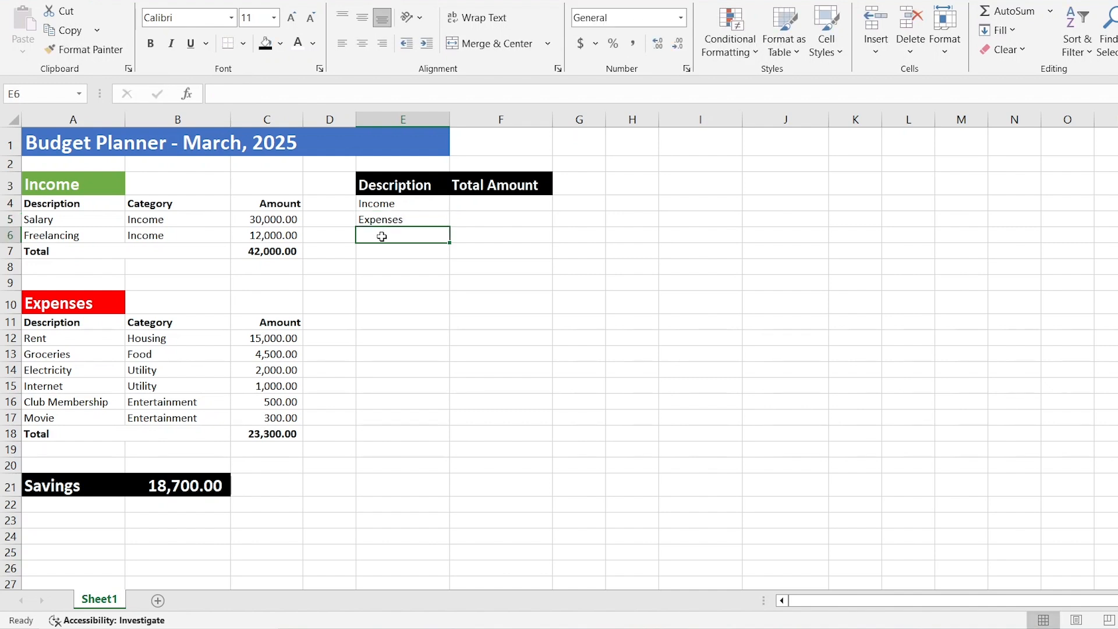
type("Savings")
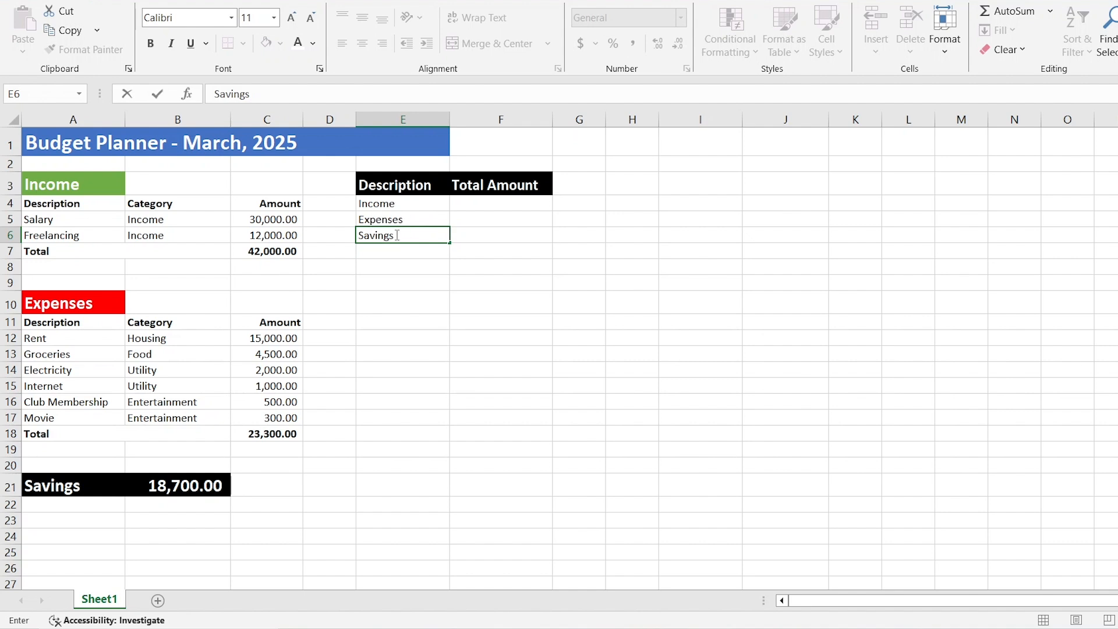
Step: Link the summary amounts to the section totals with the formulas =C7 in F4 and =C18 in F5
left_click(473, 210)
left_click(366, 99)
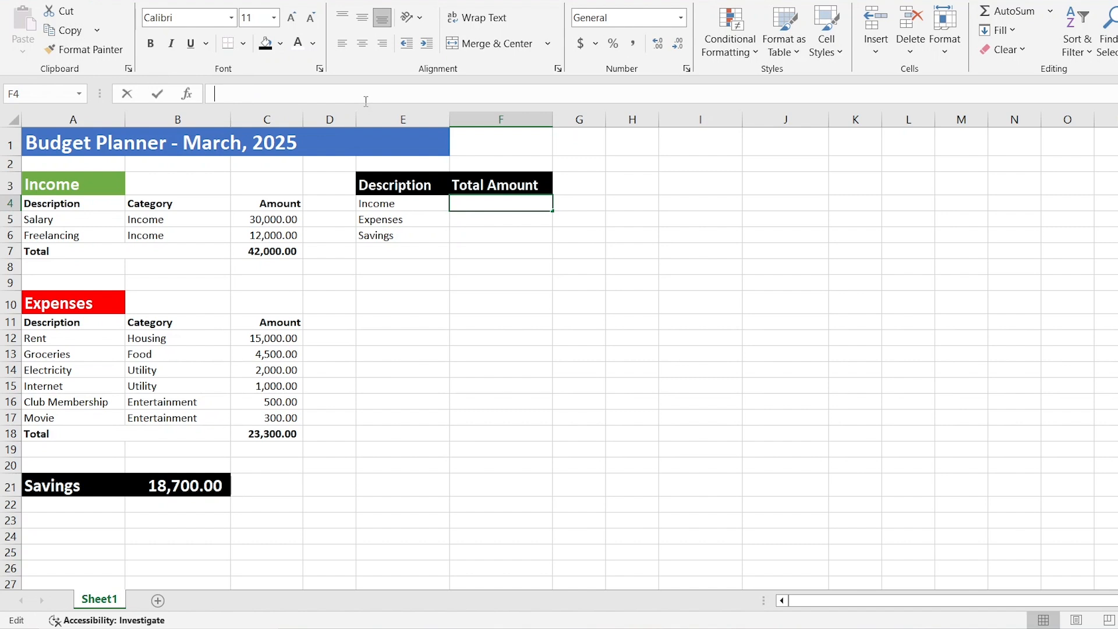
type("=")
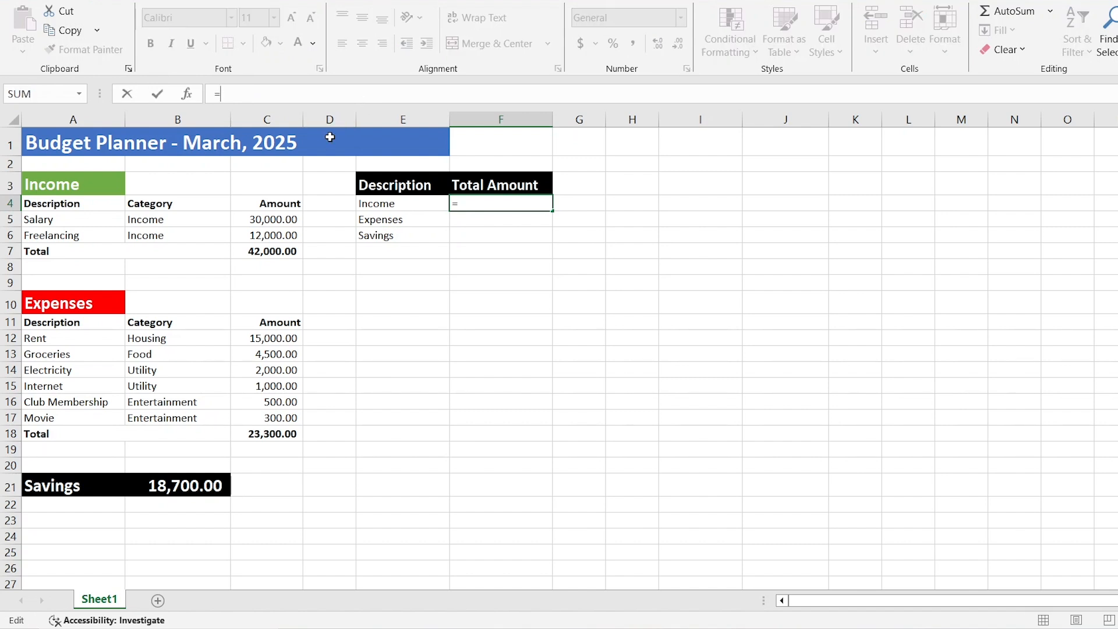
left_click(270, 247)
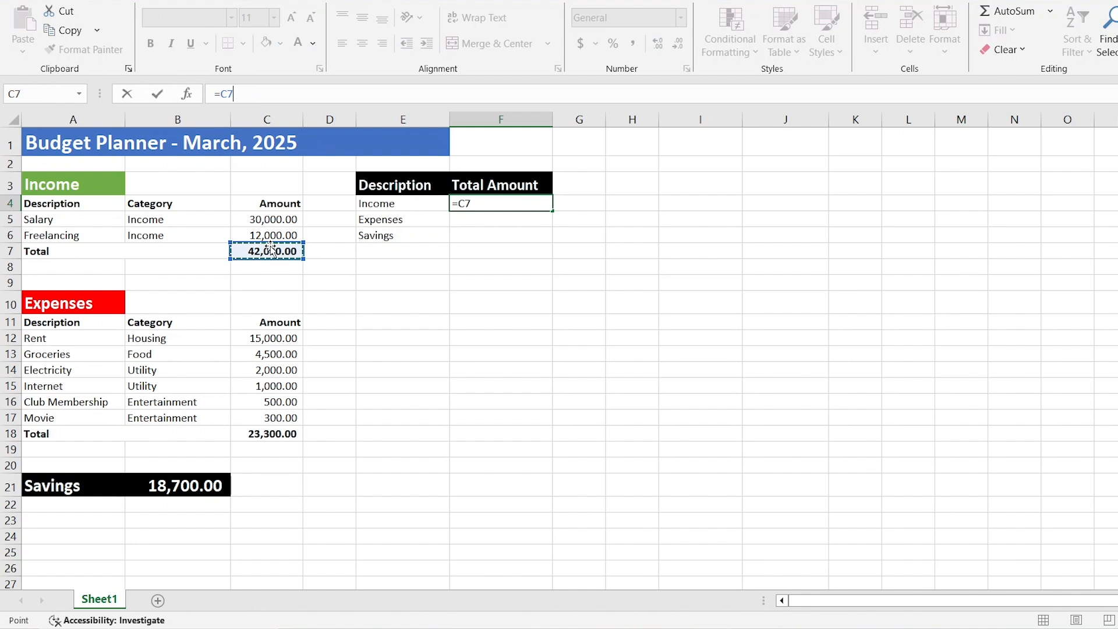
key("Return")
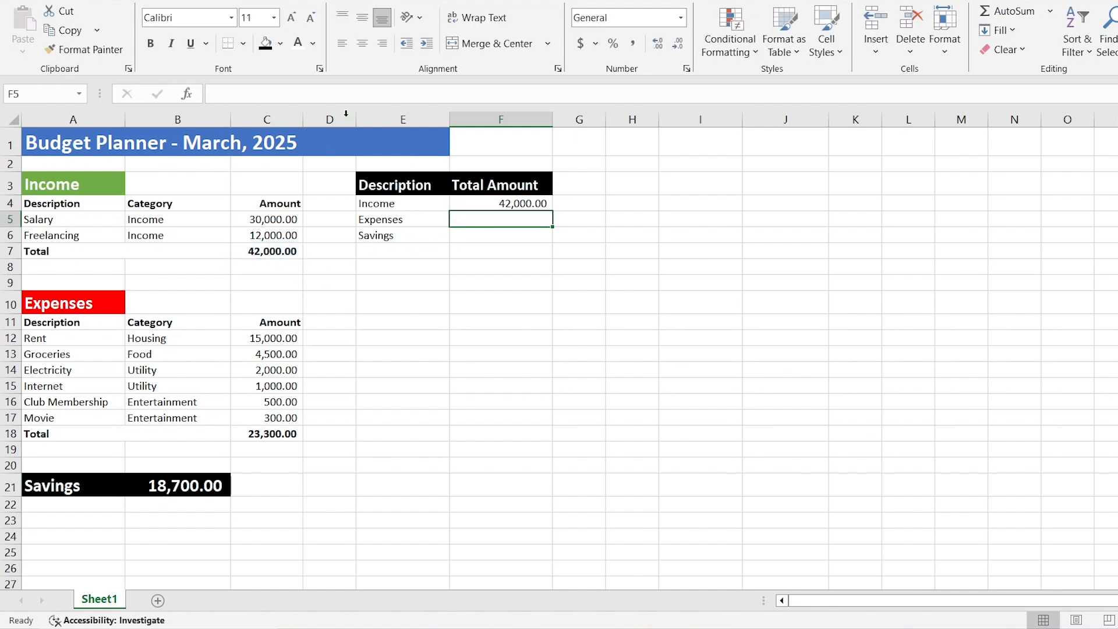
type("=")
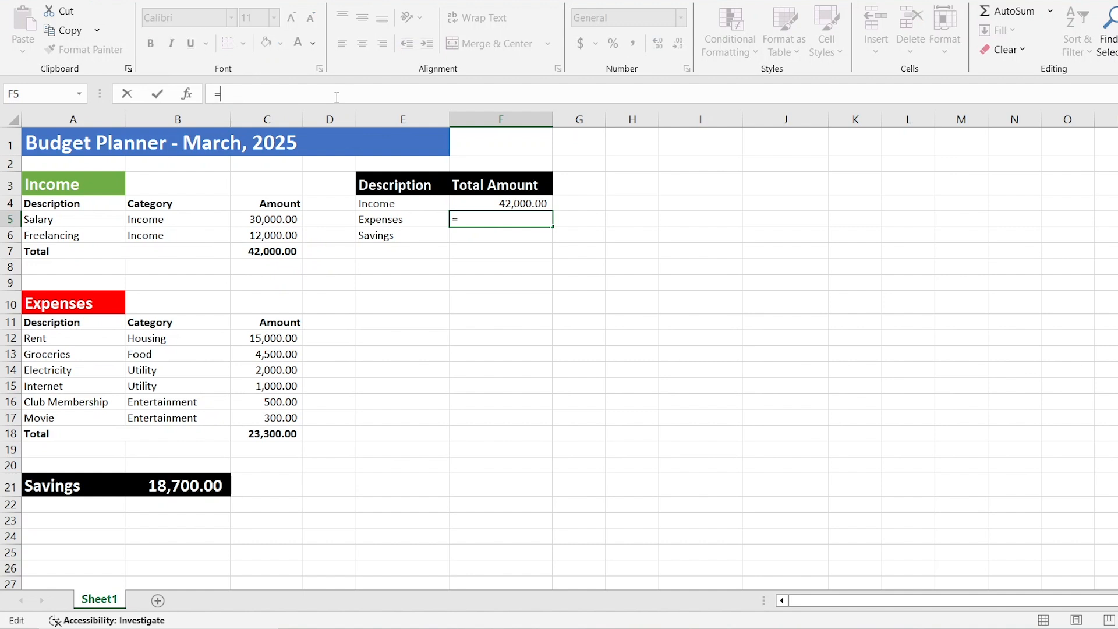
left_click(264, 438)
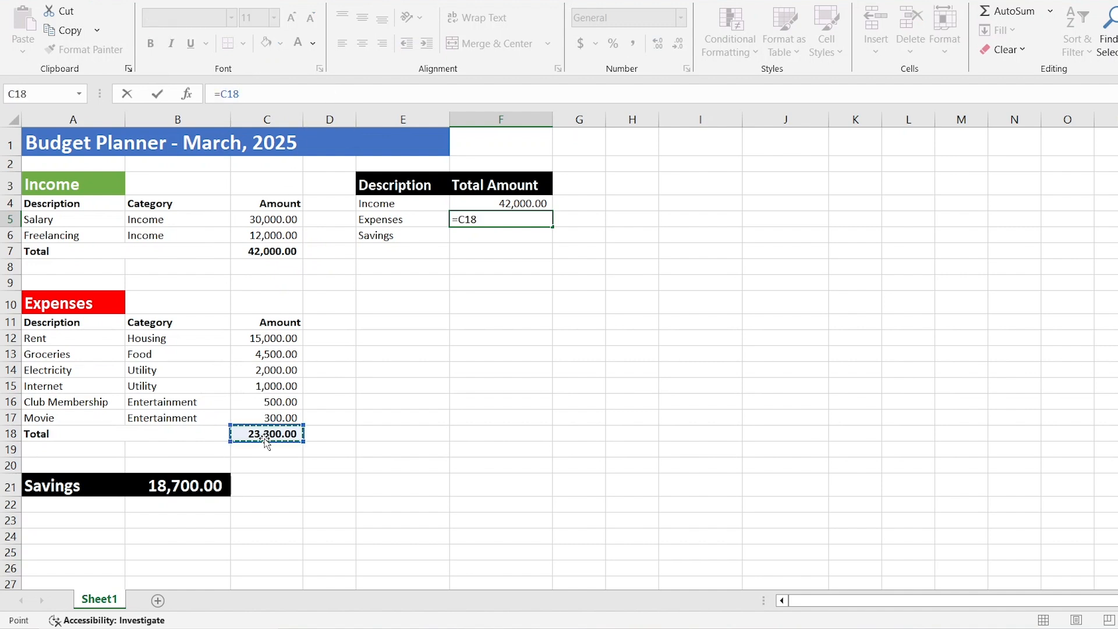
key("Return")
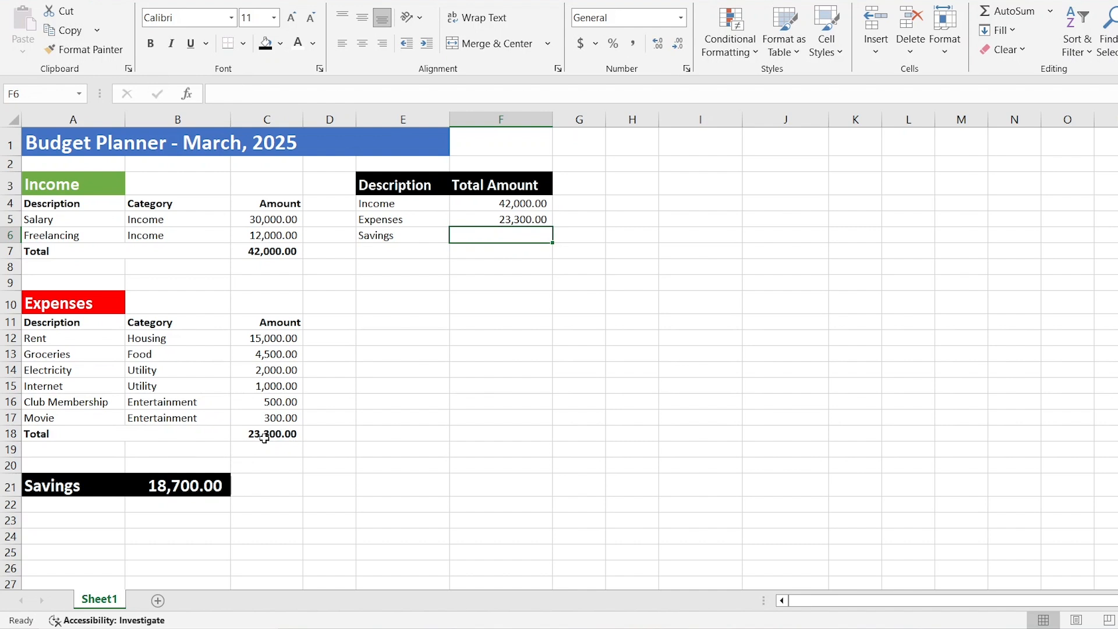
Step: Link the Savings amount in F6 to the calculated savings with the formula =B21
left_click(371, 90)
type("=")
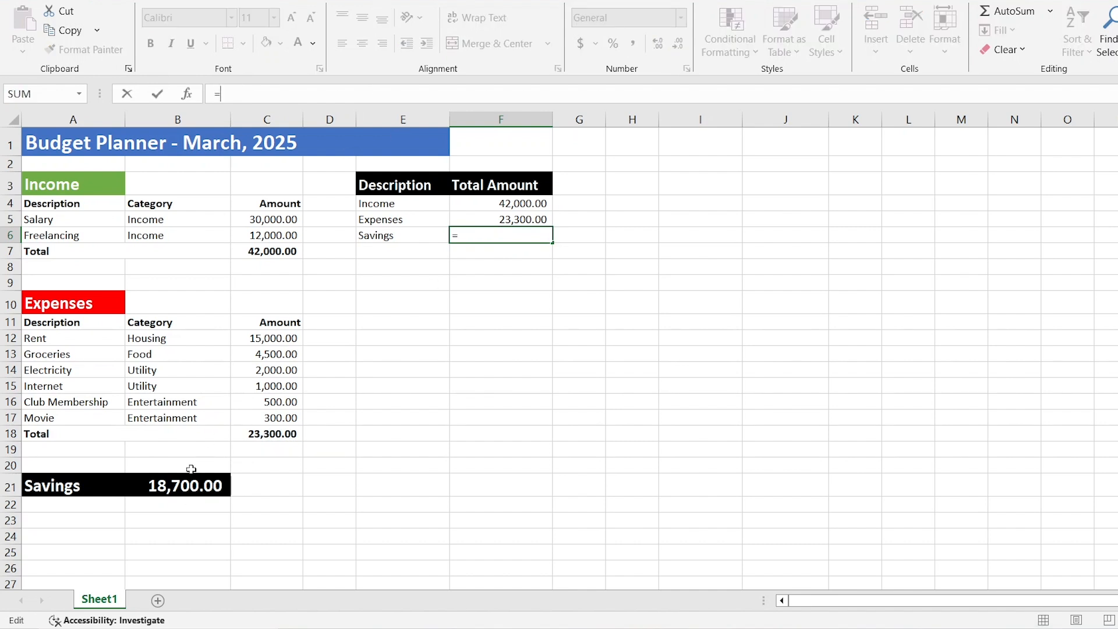
left_click(182, 483)
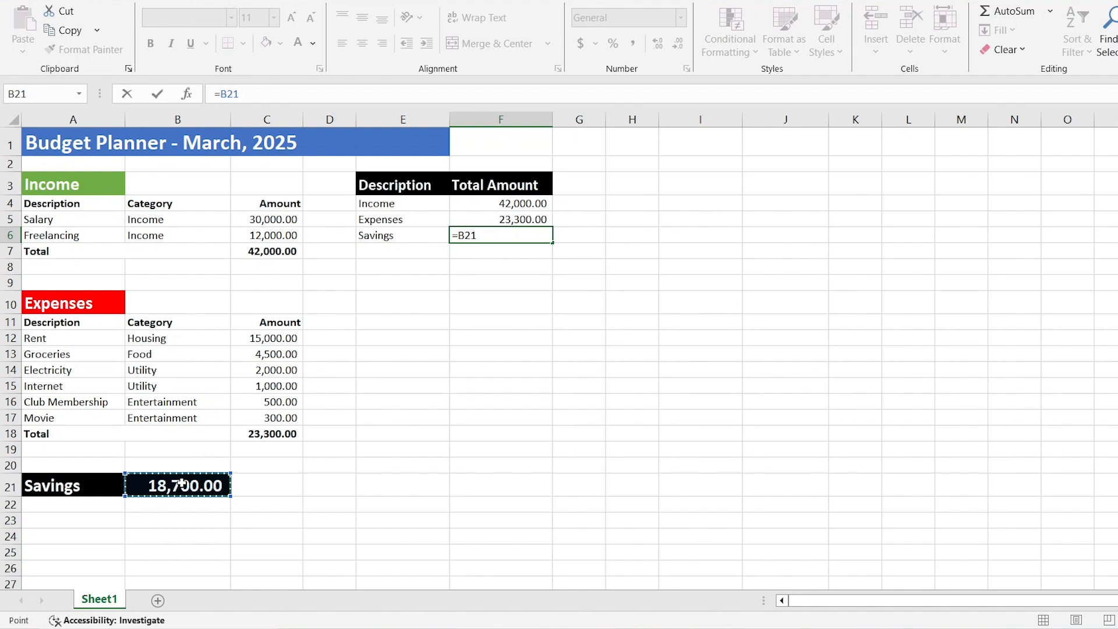
key("Return")
Step: Insert the recommended Clustered Column chart from the summary data in E4:F6
left_click_drag(379, 203, 512, 235)
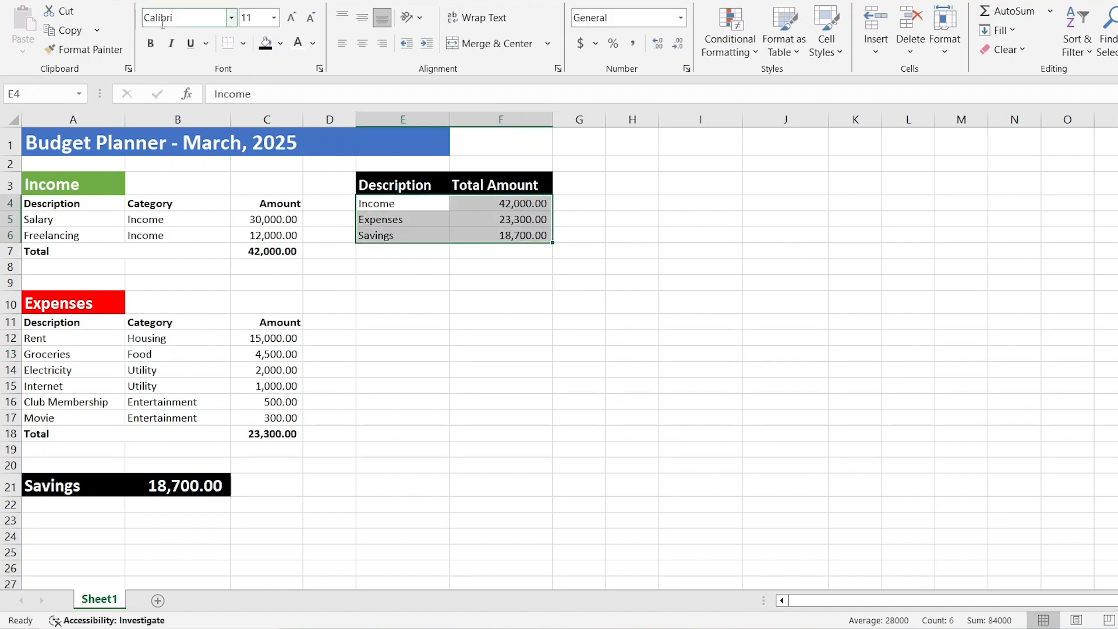
key("alt+n")
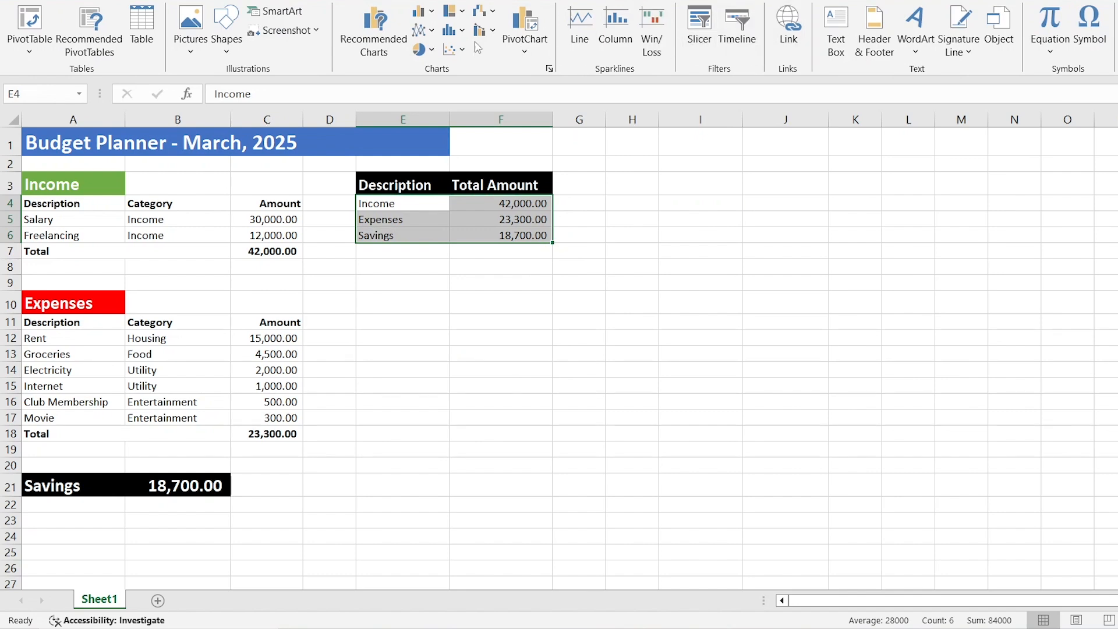
left_click(374, 32)
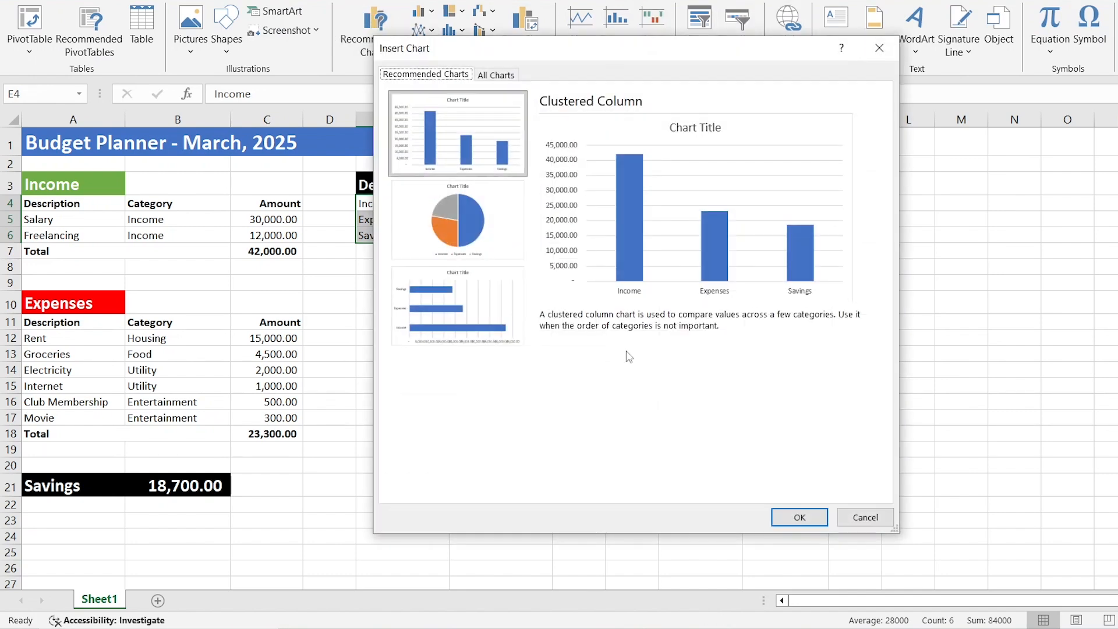
left_click(790, 517)
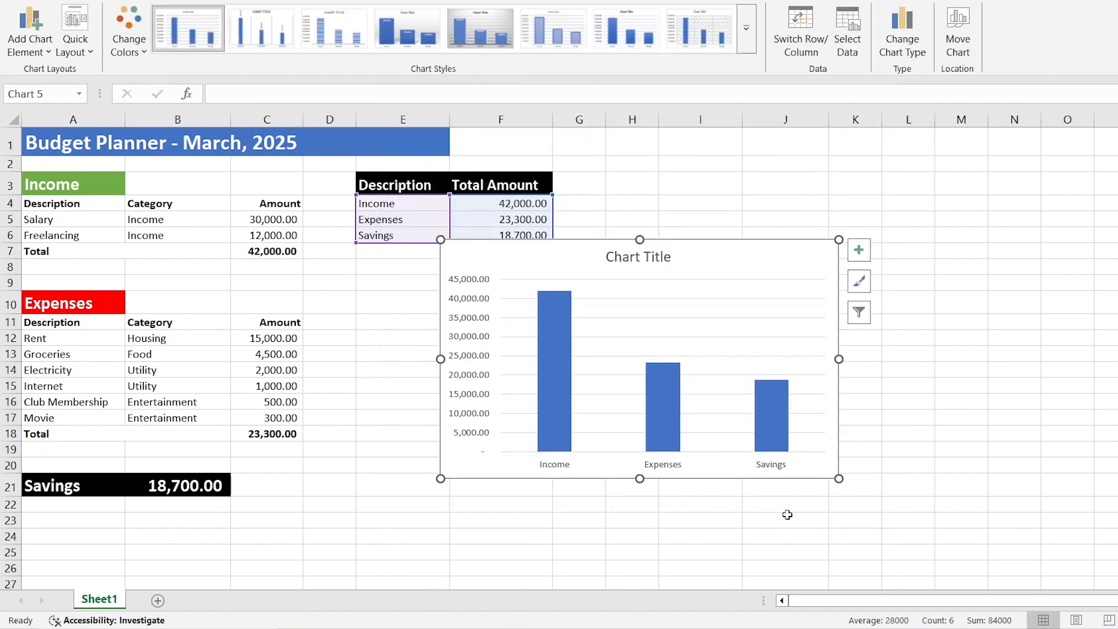
Step: Change the chart title to "Expenses | Income | Savings"
left_click(653, 258)
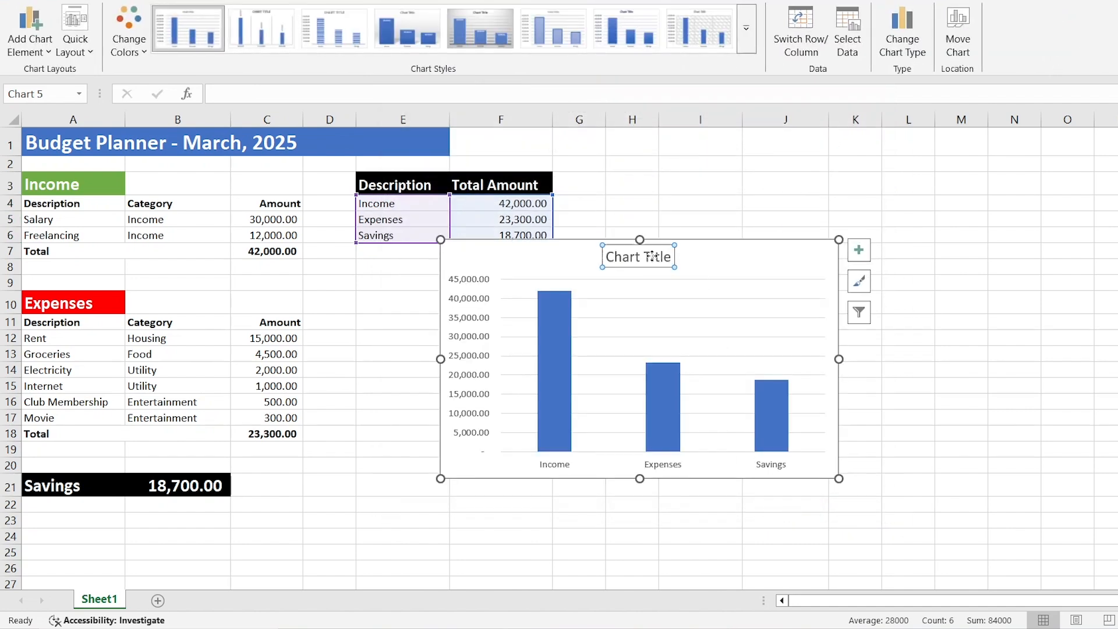
double_click(653, 257)
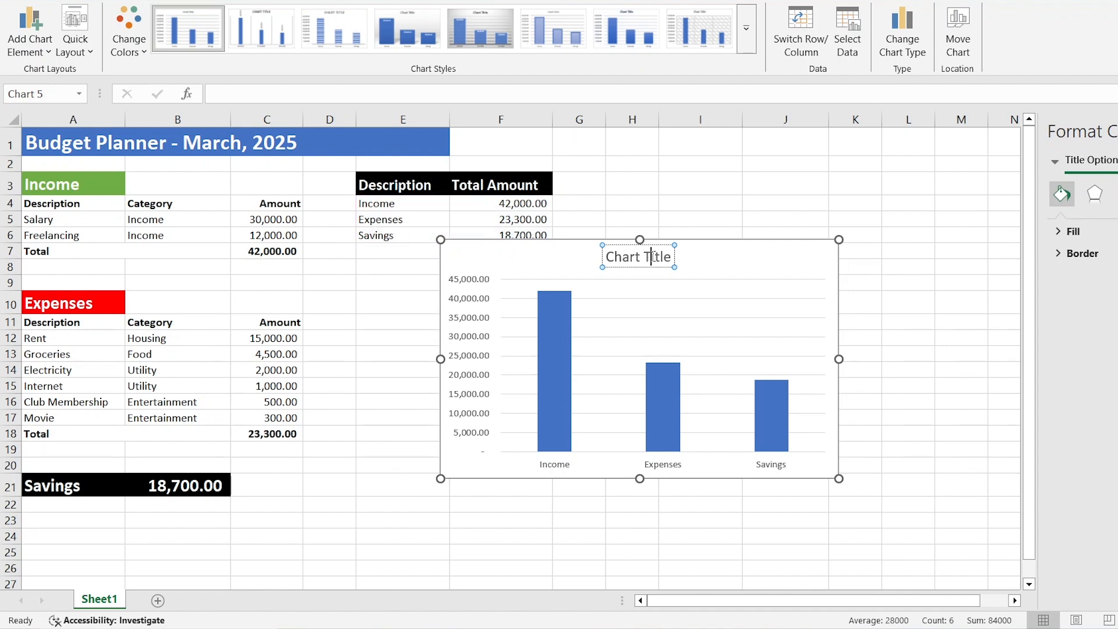
triple_click(654, 261)
type("Expenses|")
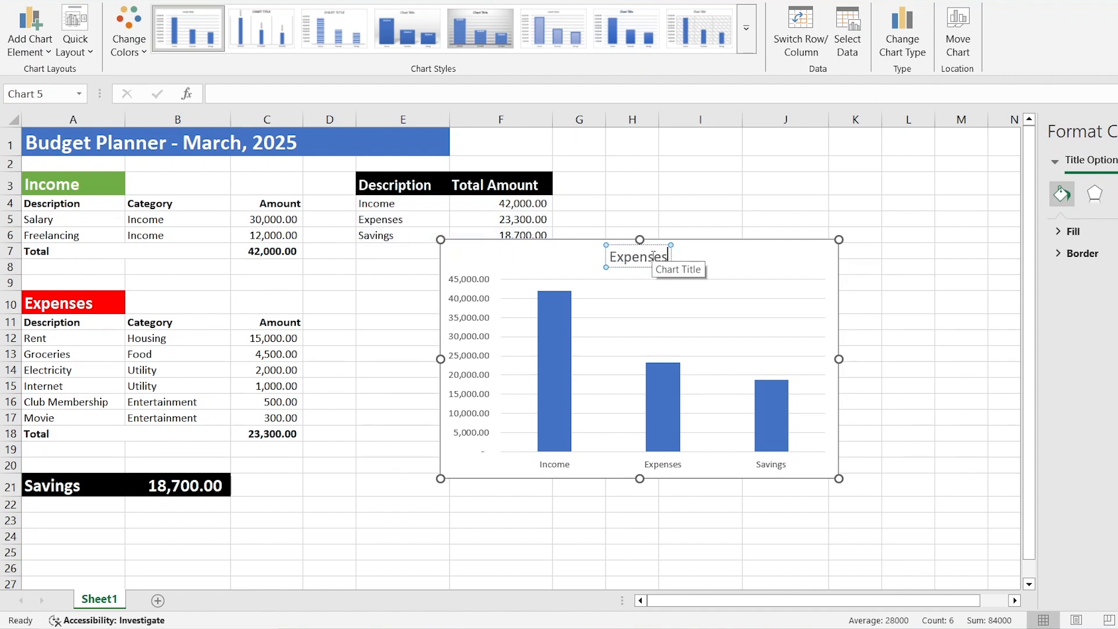
type(" Inco")
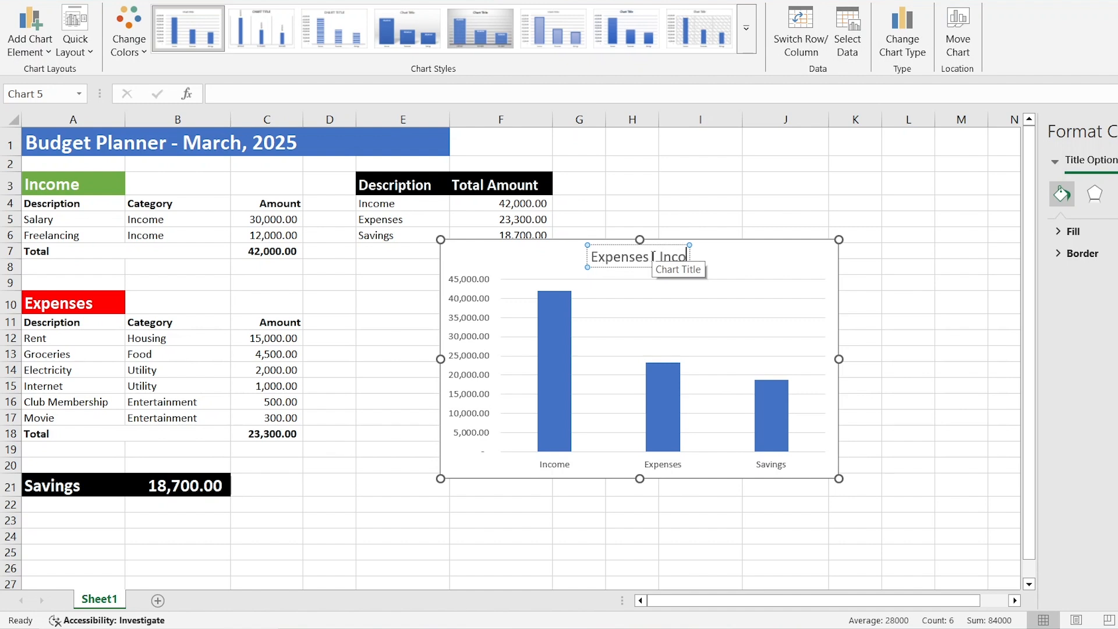
type("me | Savings")
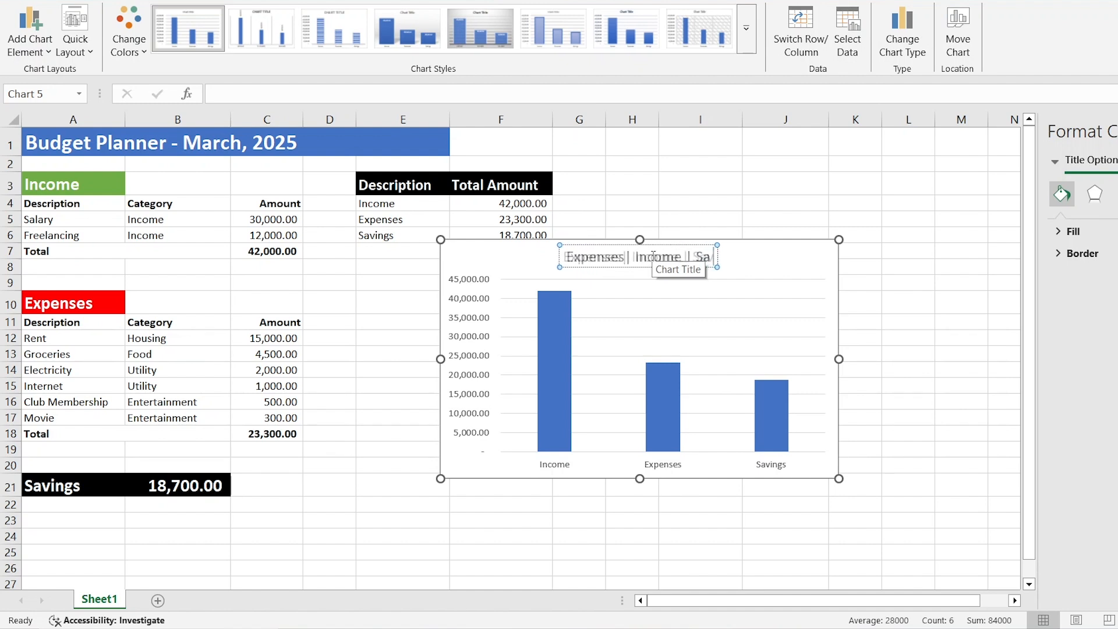
left_click(611, 260)
left_click(635, 189)
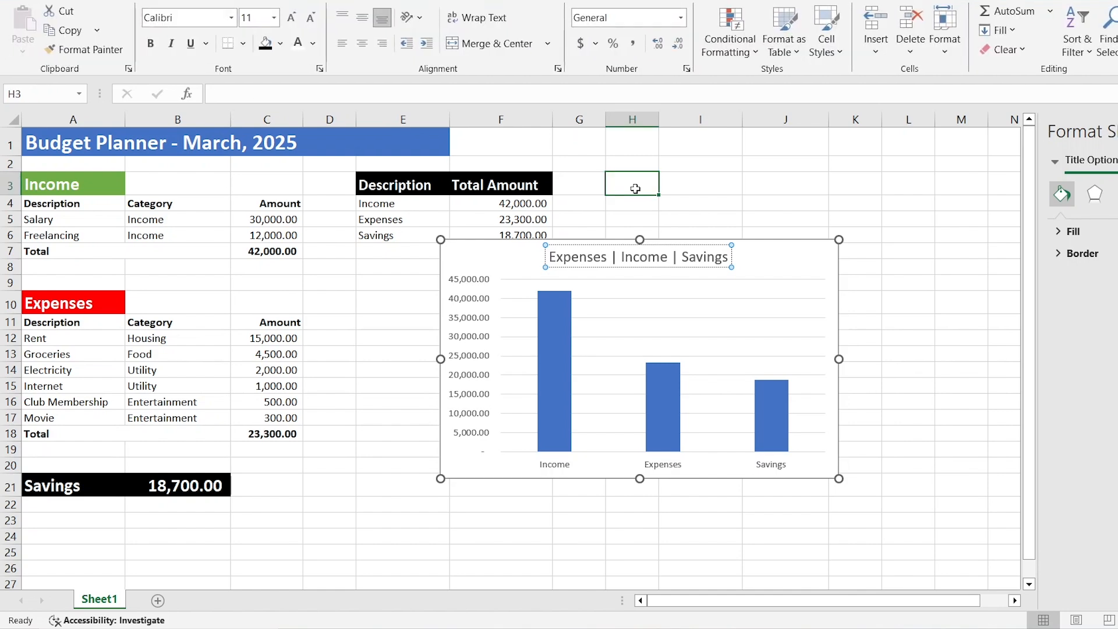
Step: Move the column chart directly below the summary table, aligned near the edge of column E
left_click(783, 252)
left_click_drag(783, 252, 696, 266)
left_click(760, 205)
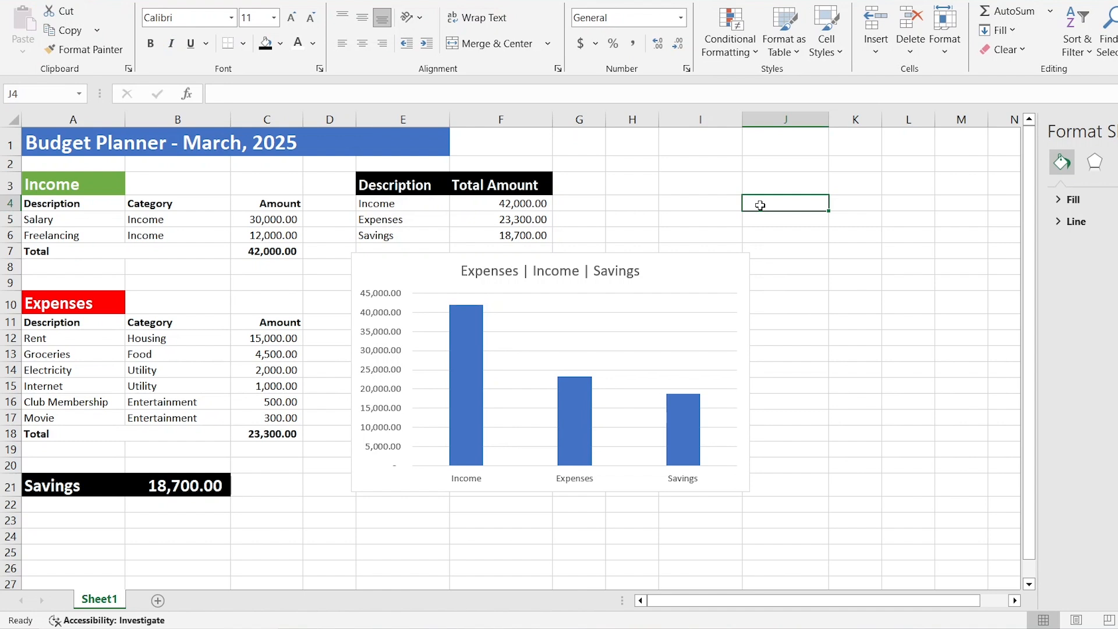
Step: Copy the expense categories from B12:B17 into the cells starting at J4, and shrink the column chart to clear the pasted list
left_click(146, 340)
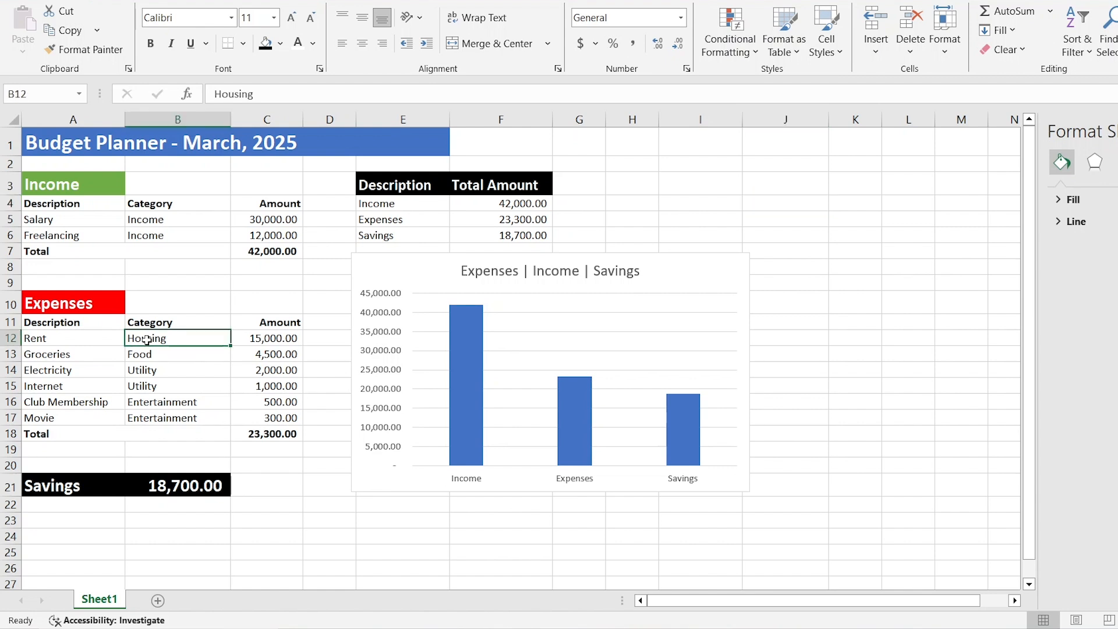
left_click_drag(146, 340, 149, 420)
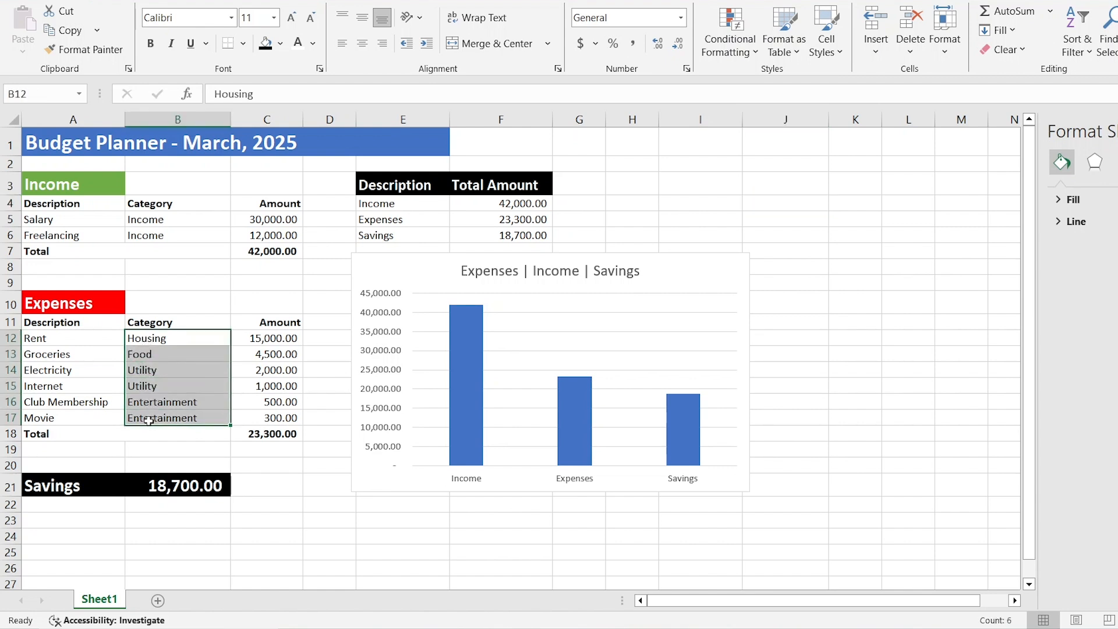
key("ctrl+c")
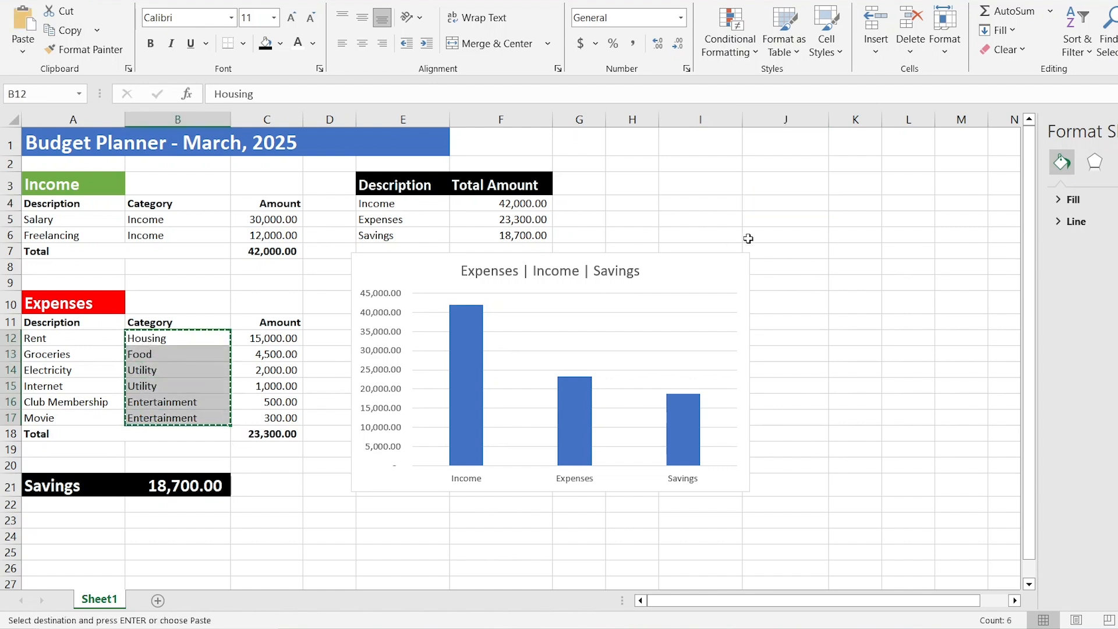
left_click(768, 209)
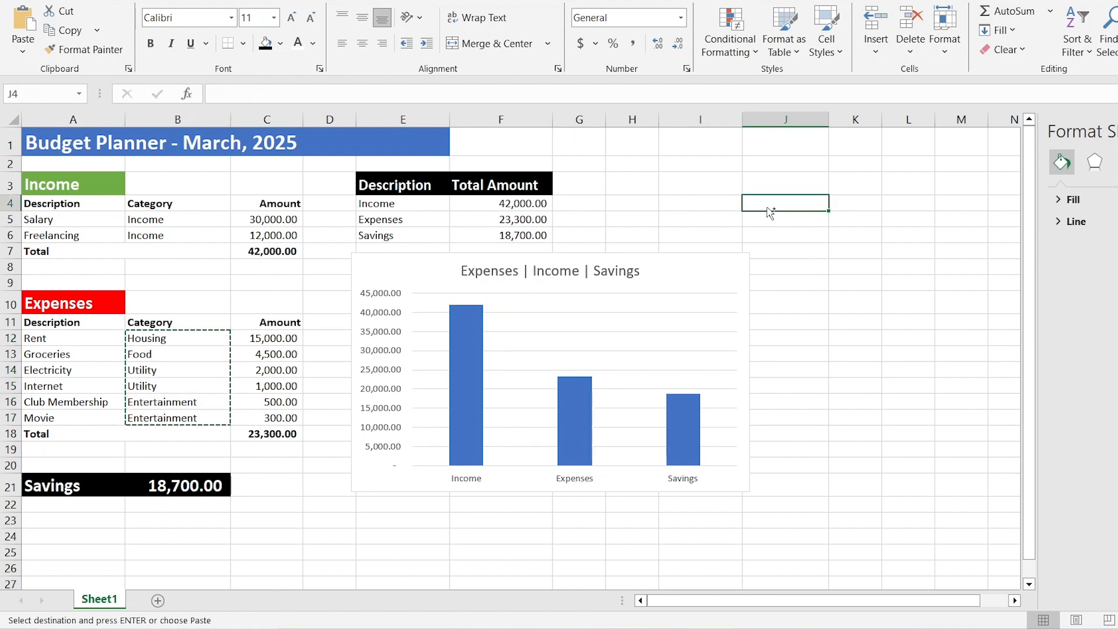
key("ctrl+v")
left_click(709, 272)
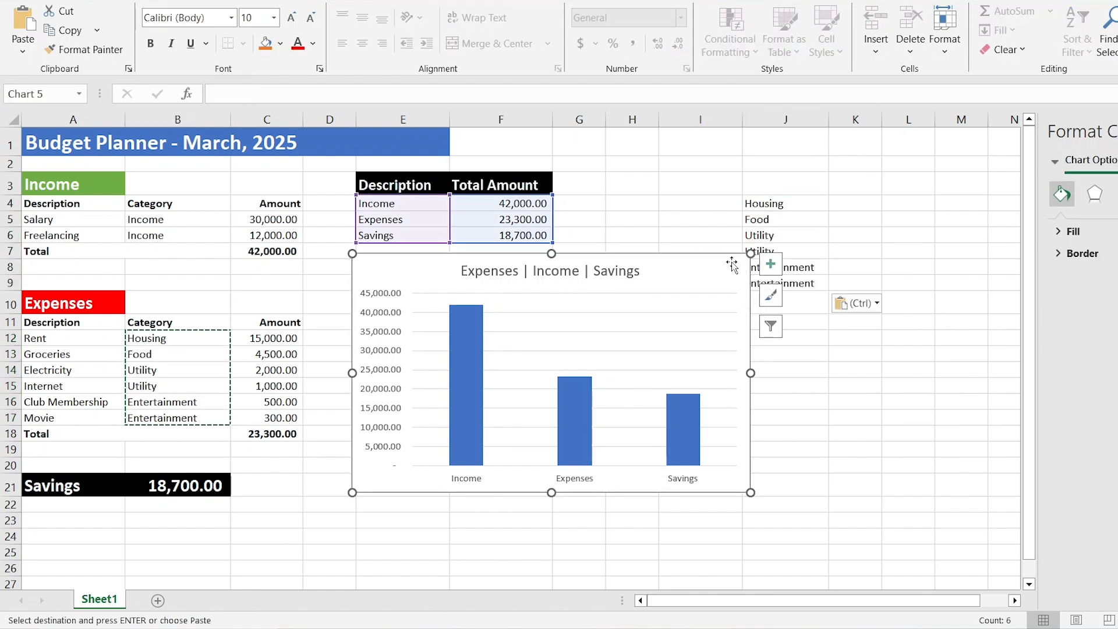
left_click_drag(750, 254, 701, 265)
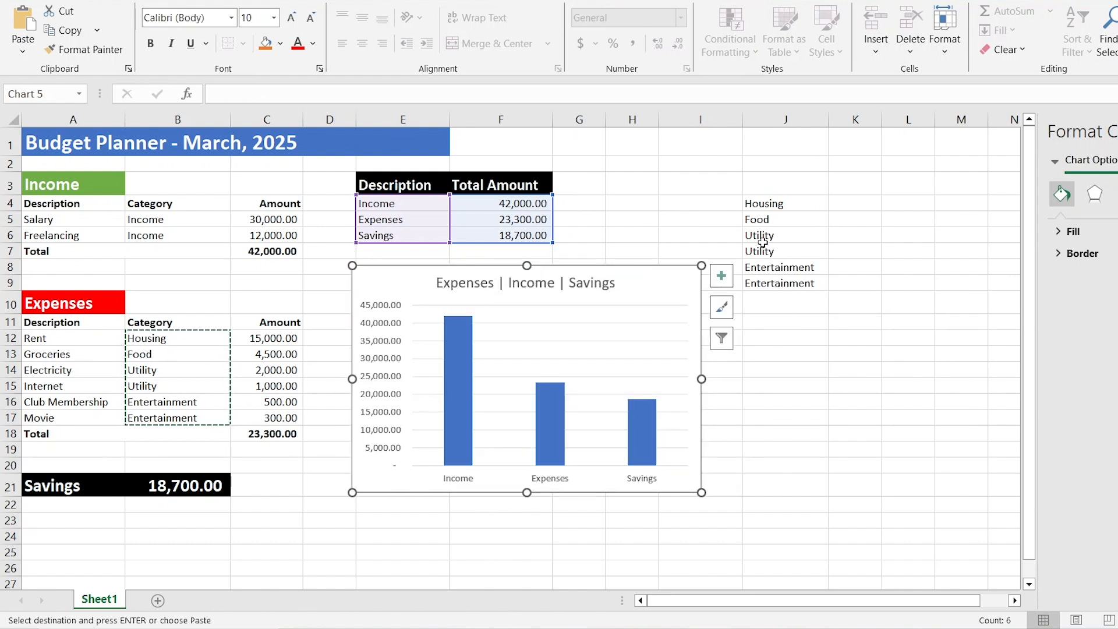
Step: Remove the duplicate categories from J4:J9, treating the range as having no headers
left_click(762, 205)
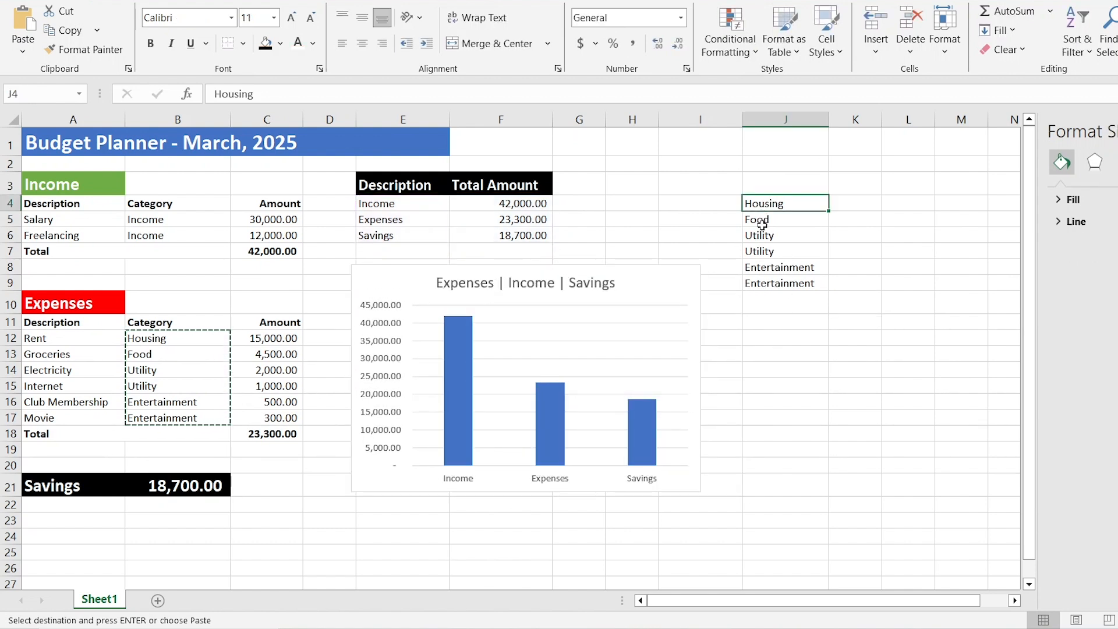
key("Down")
left_click_drag(764, 199, 763, 282)
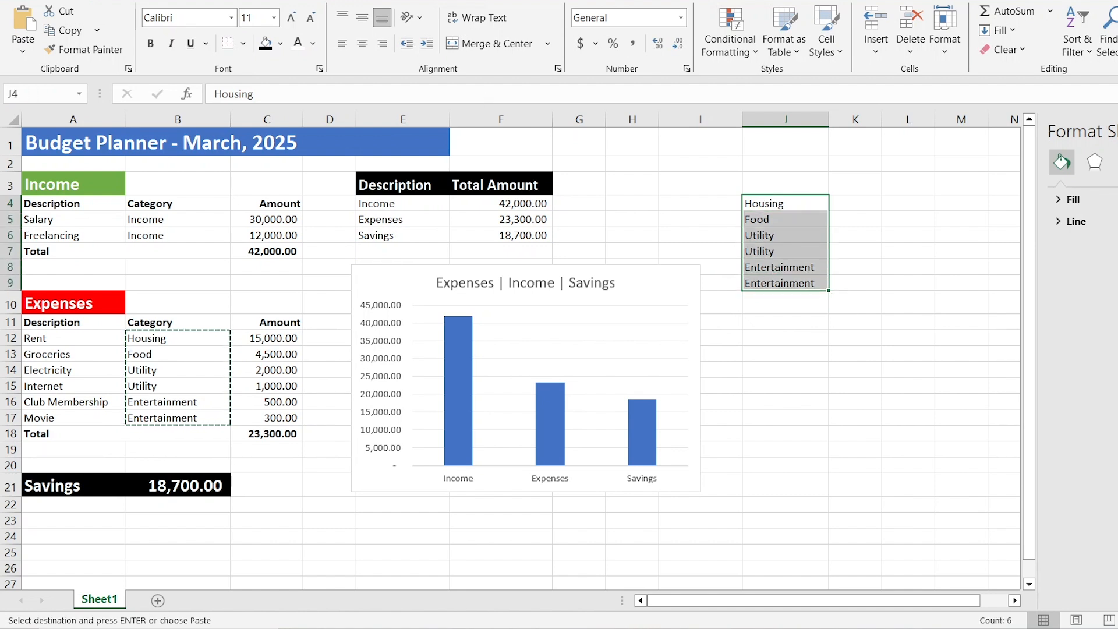
left_click(282, 1)
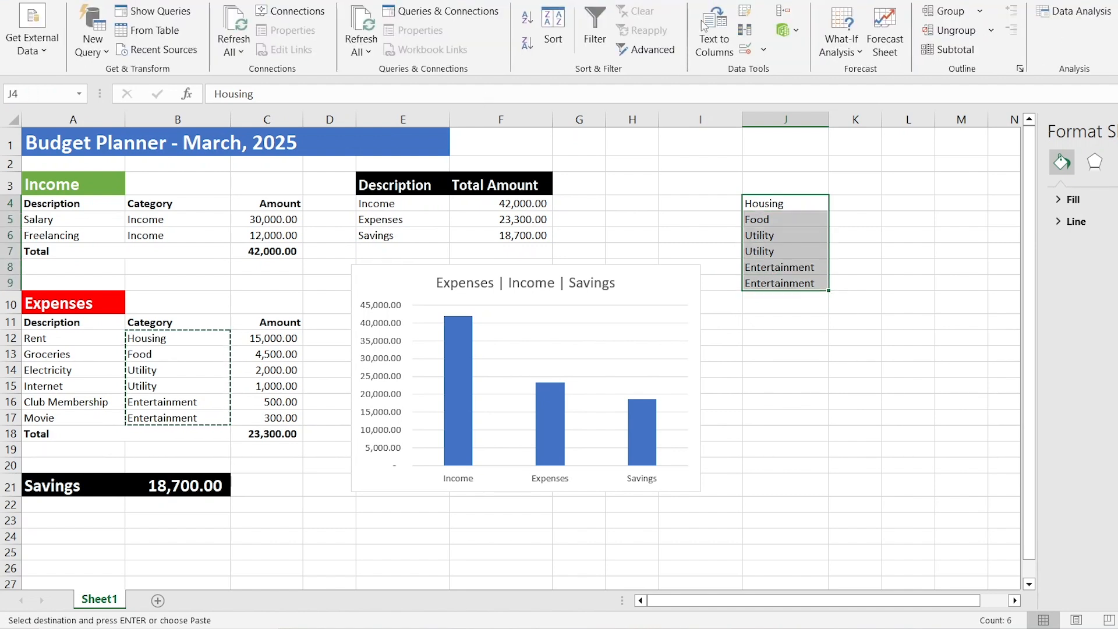
left_click(746, 30)
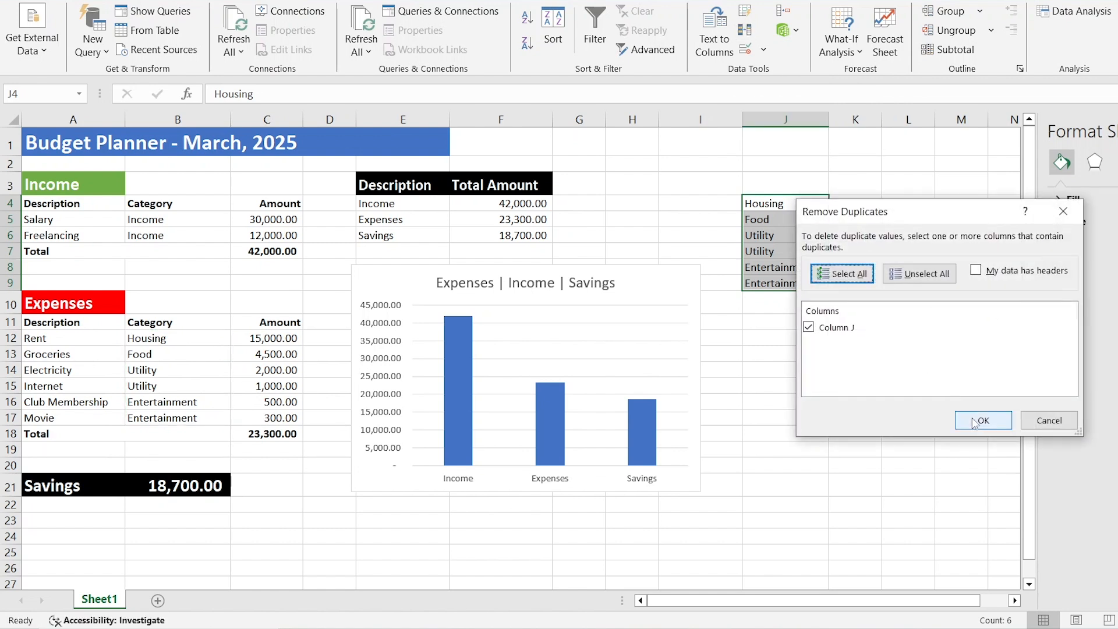
left_click(974, 422)
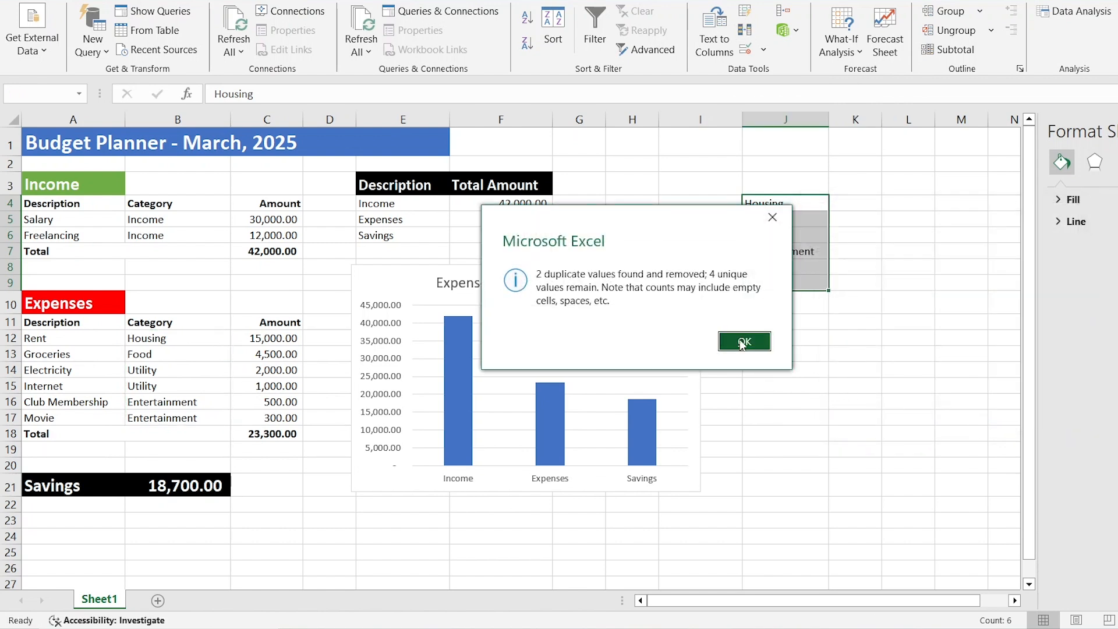
left_click(741, 344)
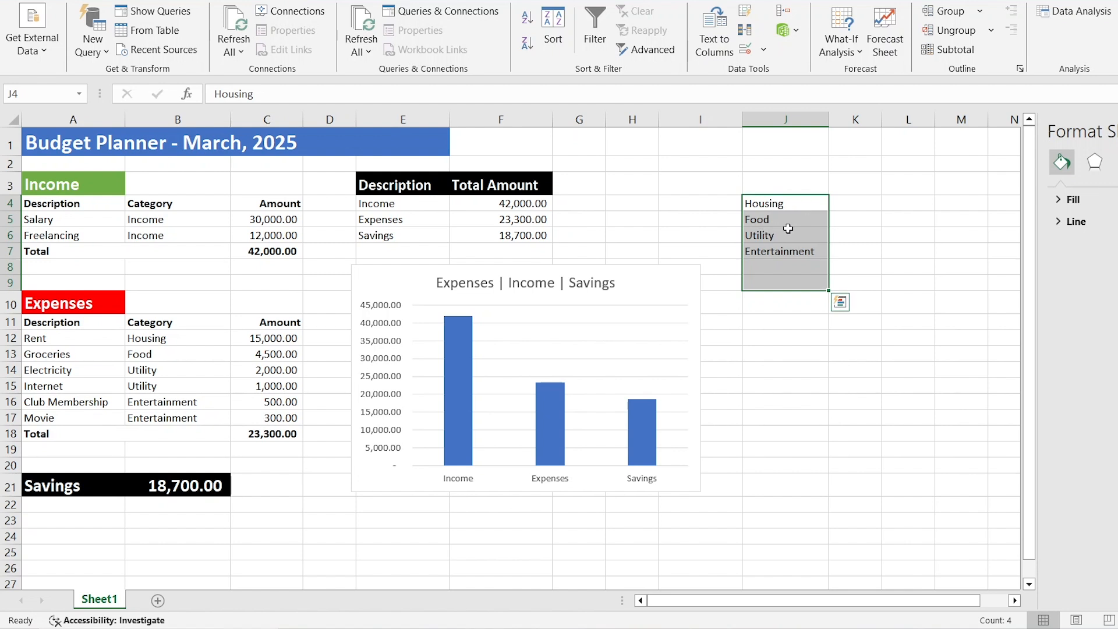
Step: Add the headers "Category" in J3 and "Amount" in K3 above the unique category list
left_click(764, 185)
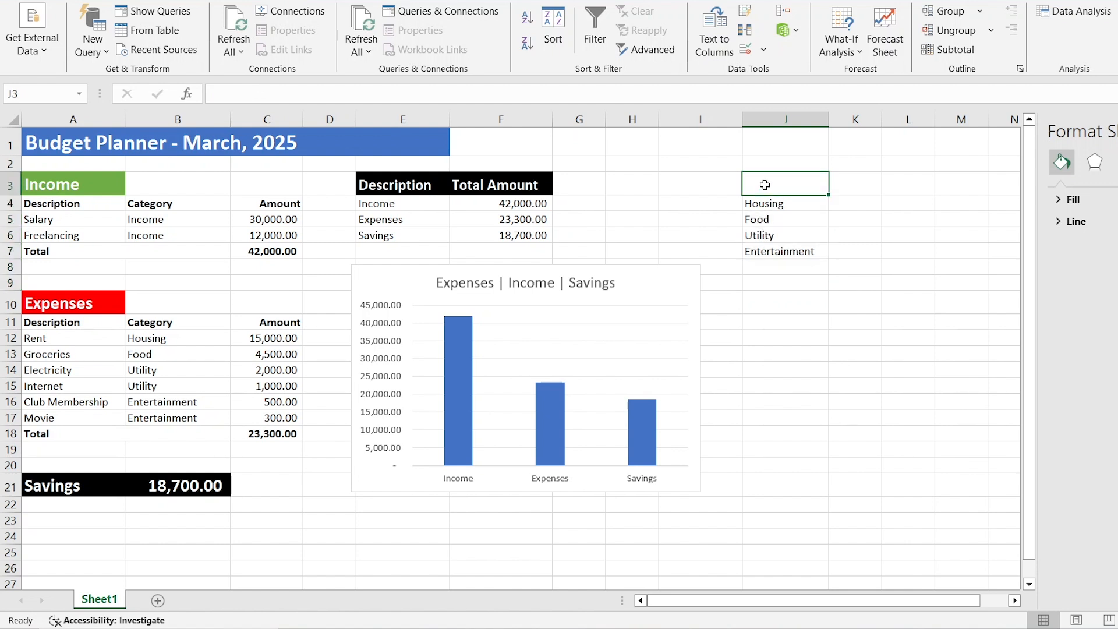
type("Category")
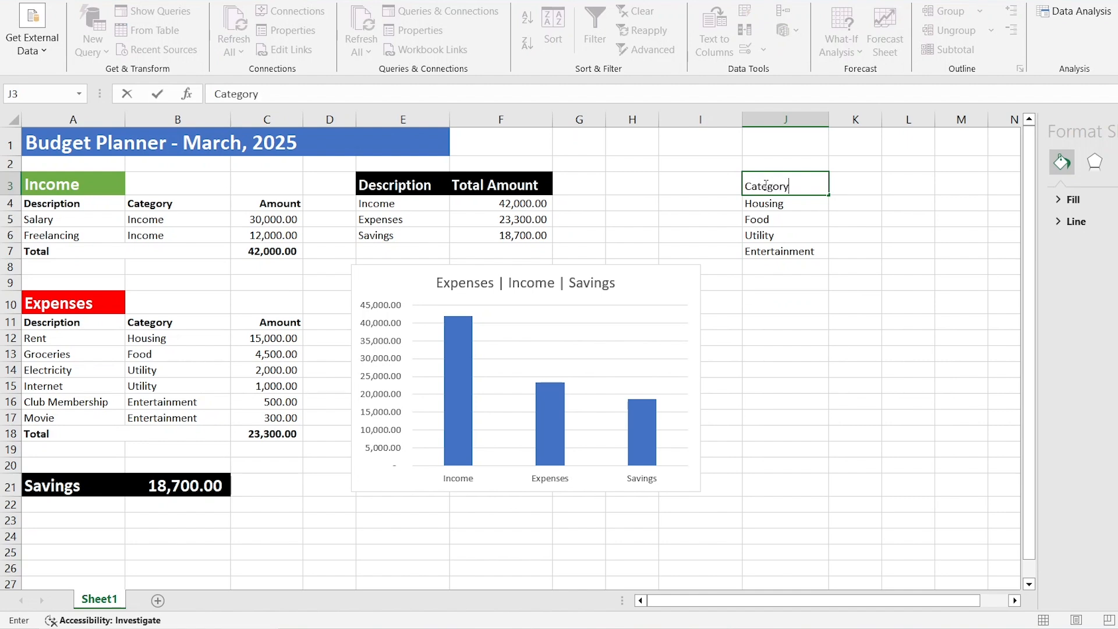
key("Tab")
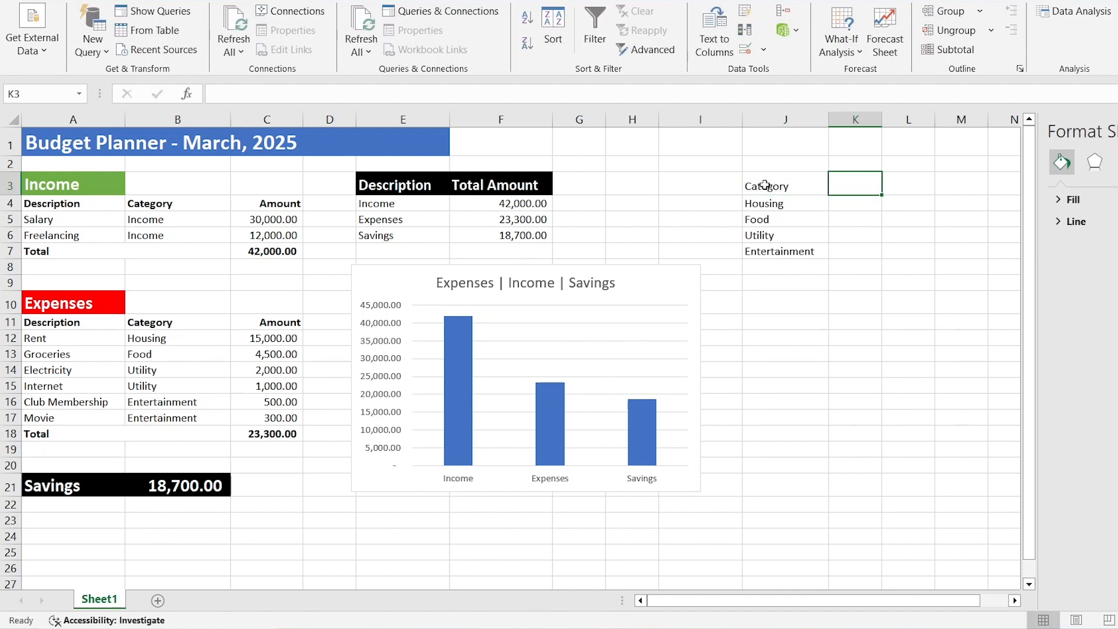
type("Amount")
key("Return")
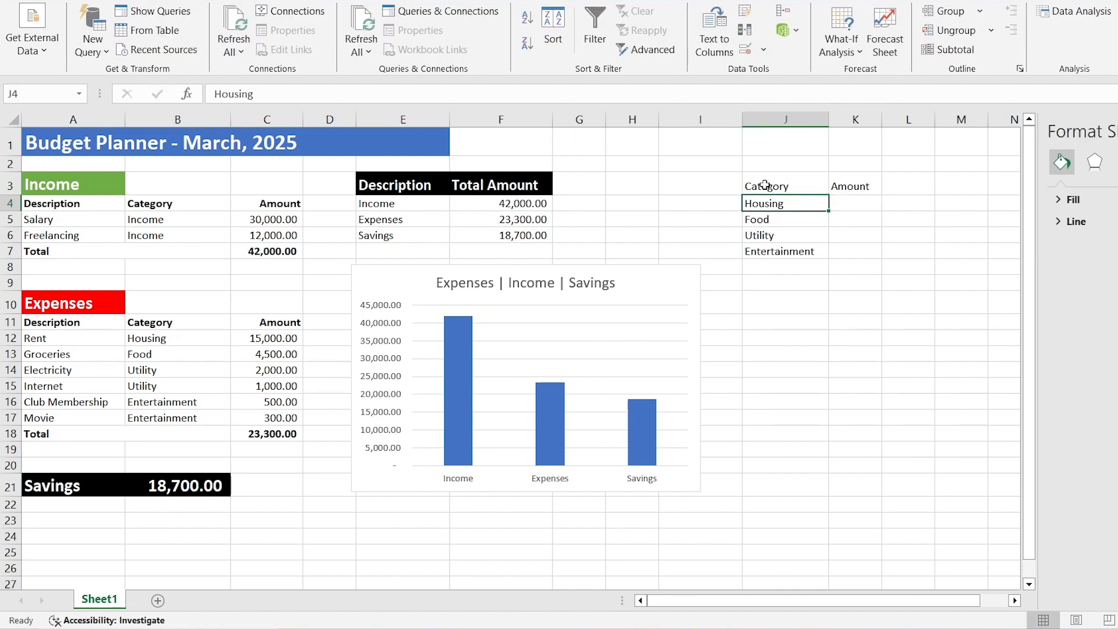
Step: Format the headers in J3:K3 as bold 14-point white text on a black fill
left_click_drag(755, 185, 835, 185)
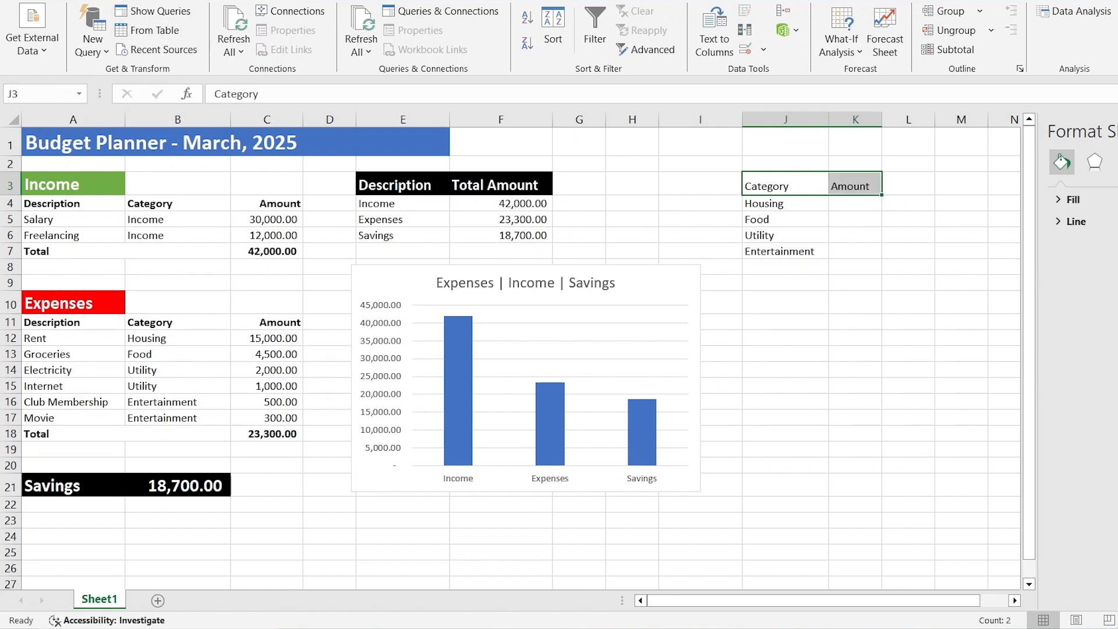
left_click(55, 1)
left_click(152, 42)
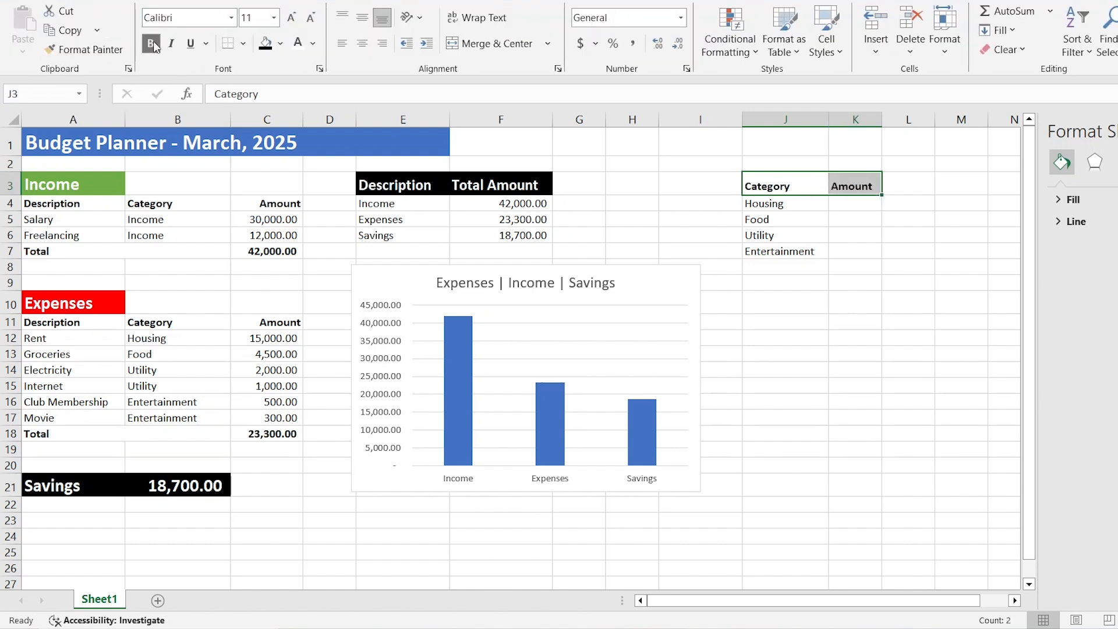
left_click(273, 19)
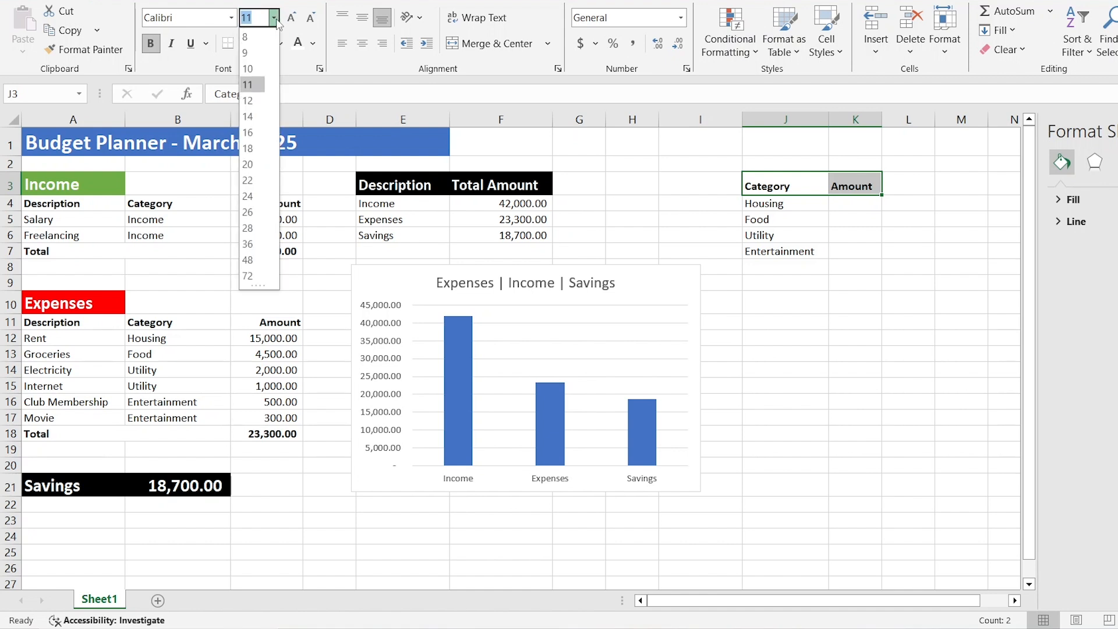
left_click(248, 116)
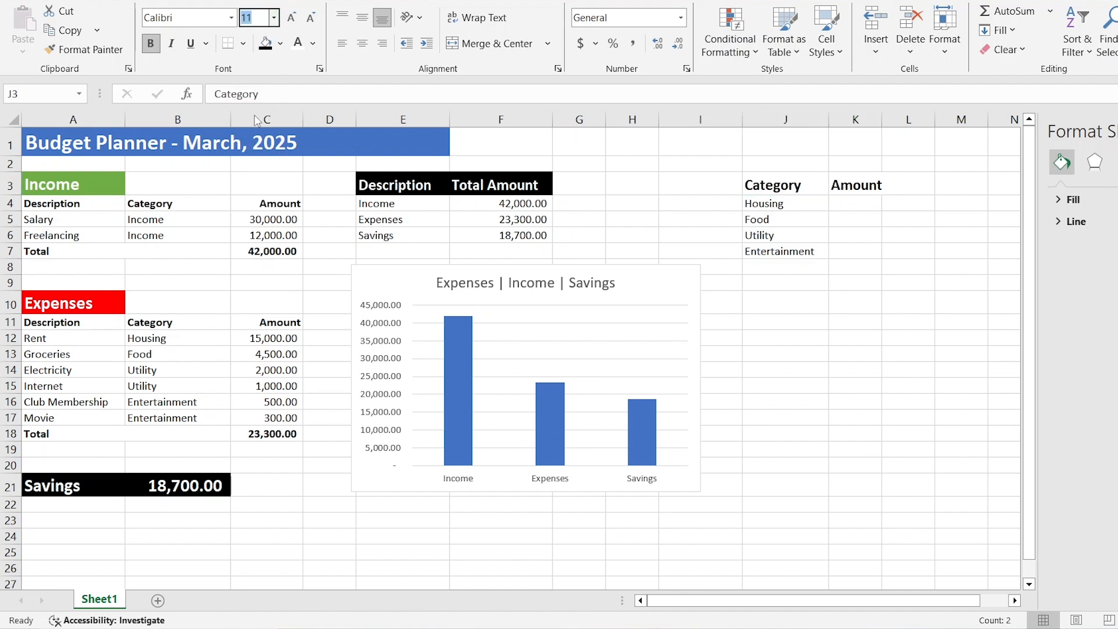
left_click(268, 45)
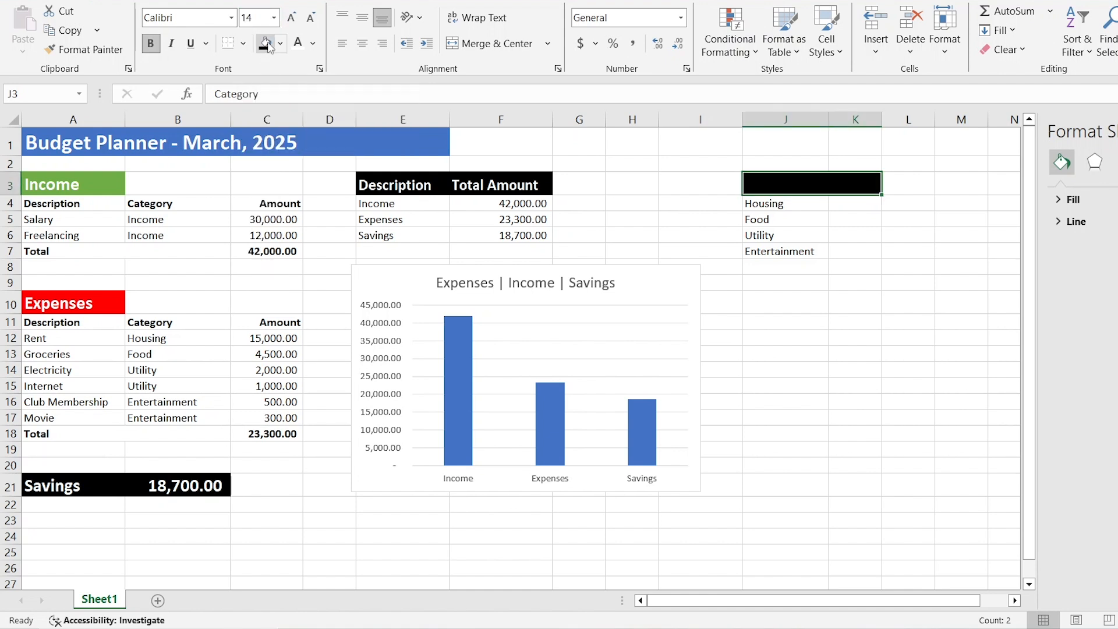
left_click(300, 45)
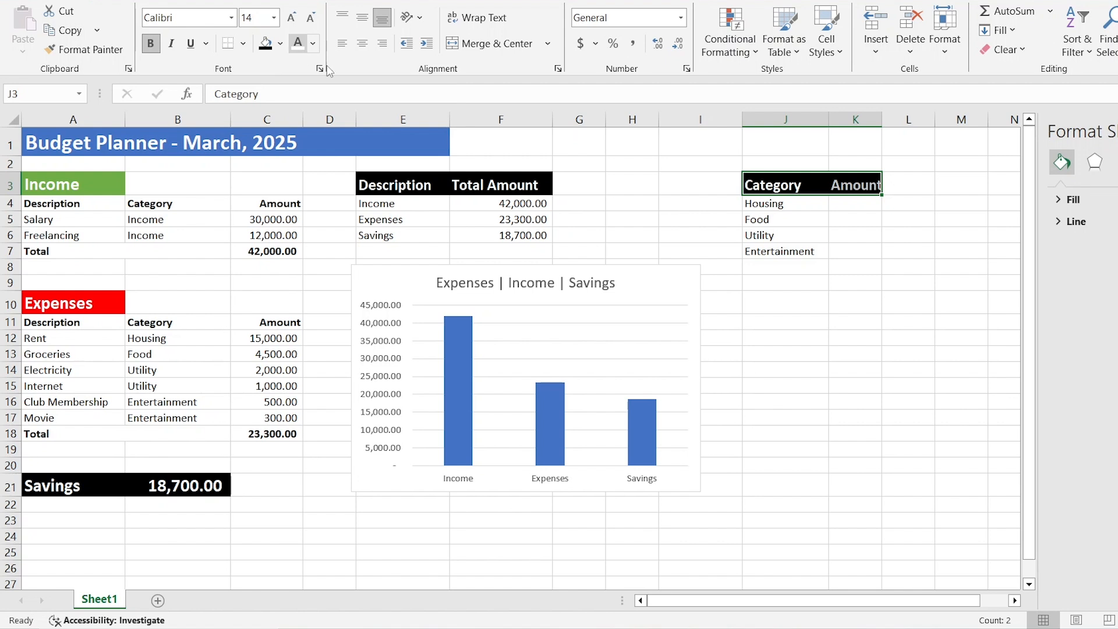
Step: Widen column K so the Amount header fits with some spare room
left_click(854, 302)
left_click_drag(882, 120, 914, 120)
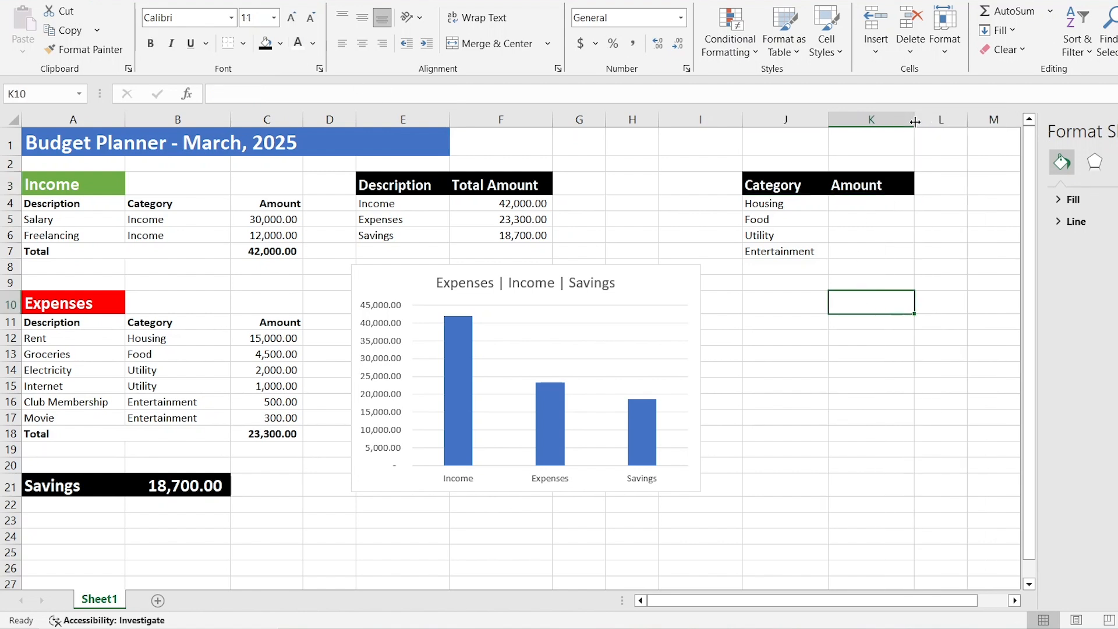
left_click(867, 384)
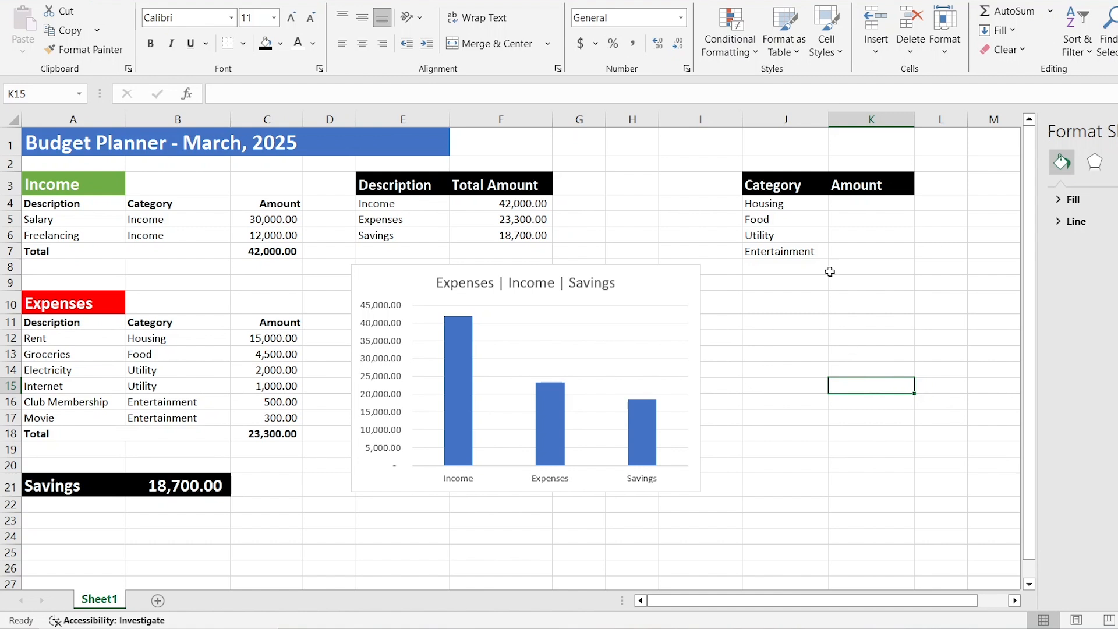
Step: Calculate the Housing total in K4 with the formula =SUMIF(B12:B17, J4, C12:C17)
left_click(844, 204)
left_click(536, 94)
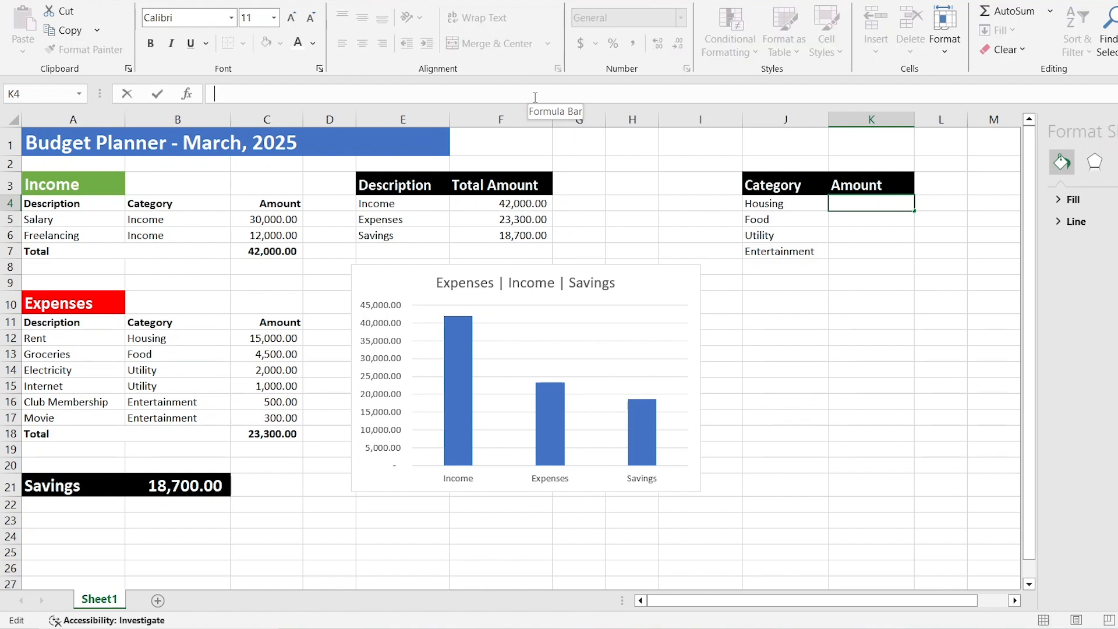
type("=")
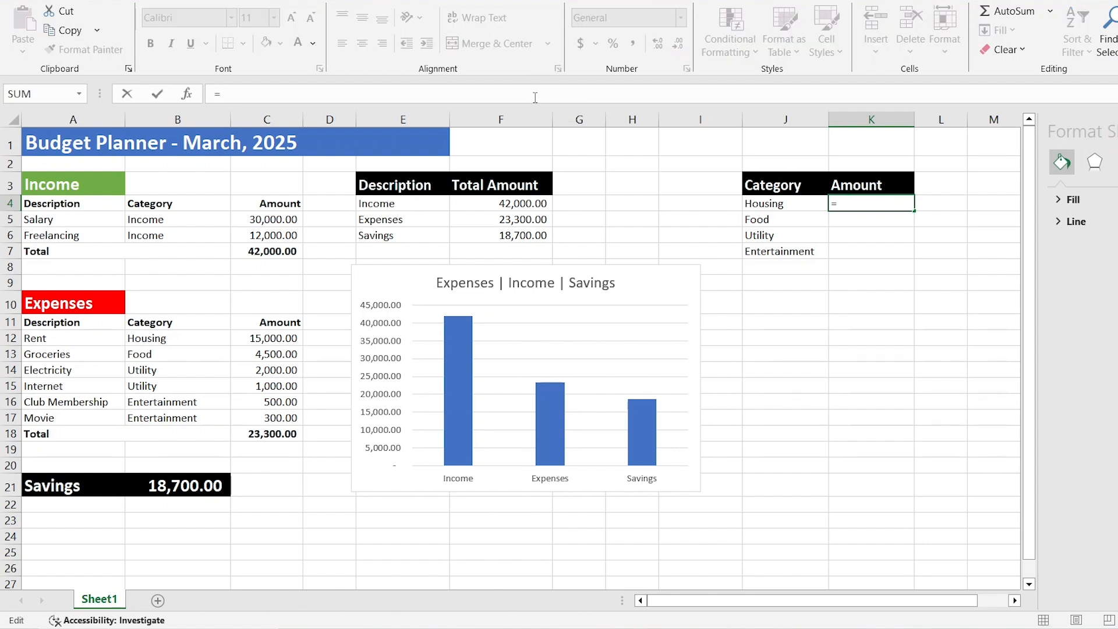
type("SUMIF")
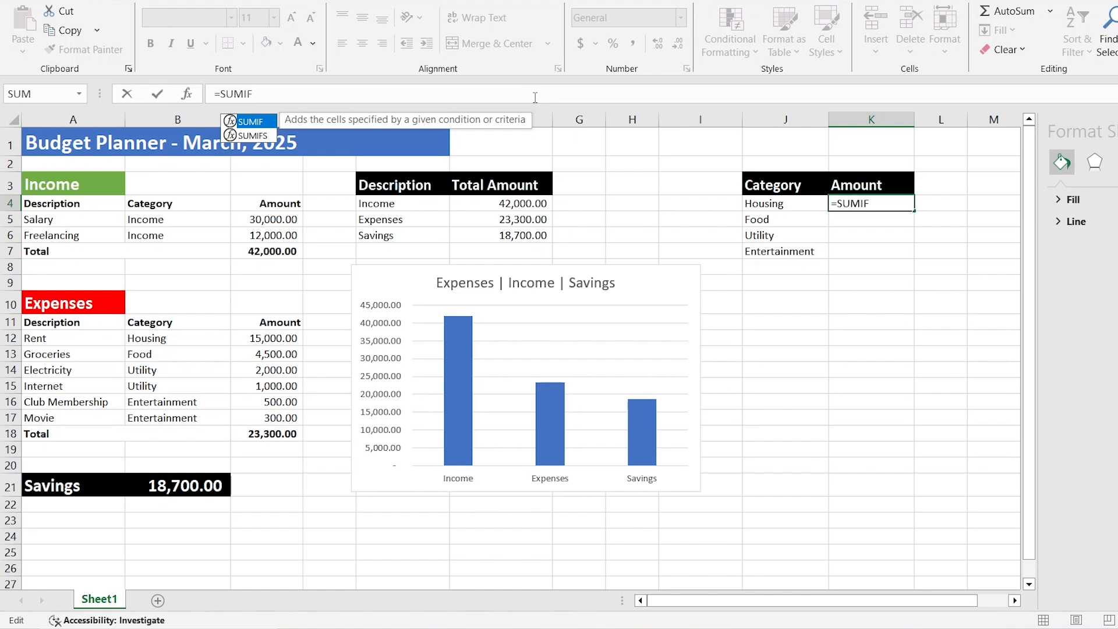
type("(")
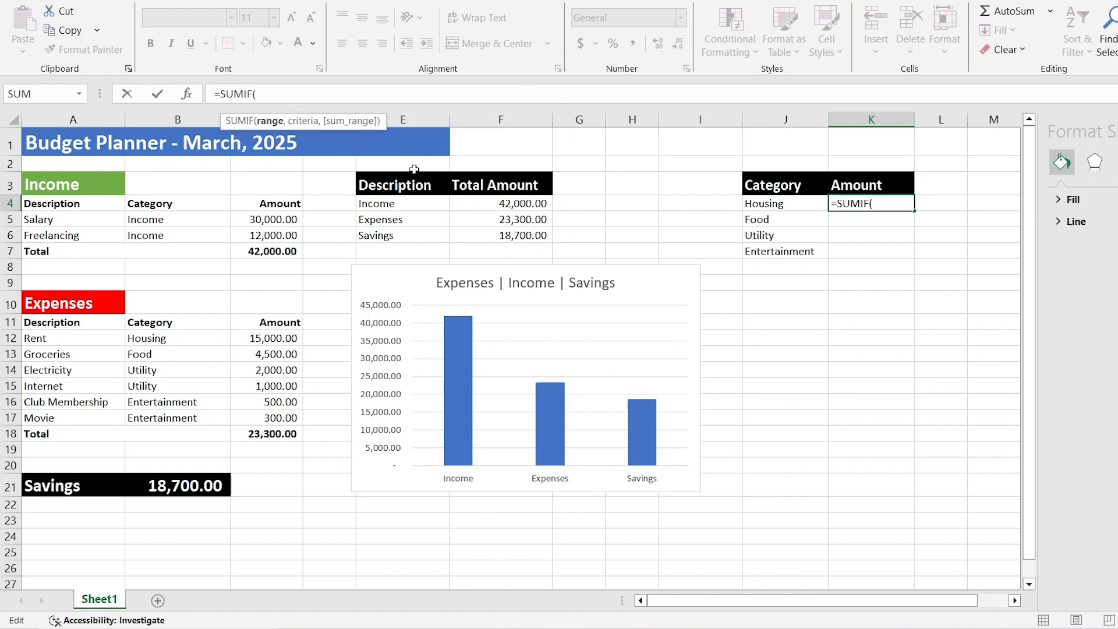
left_click(146, 337)
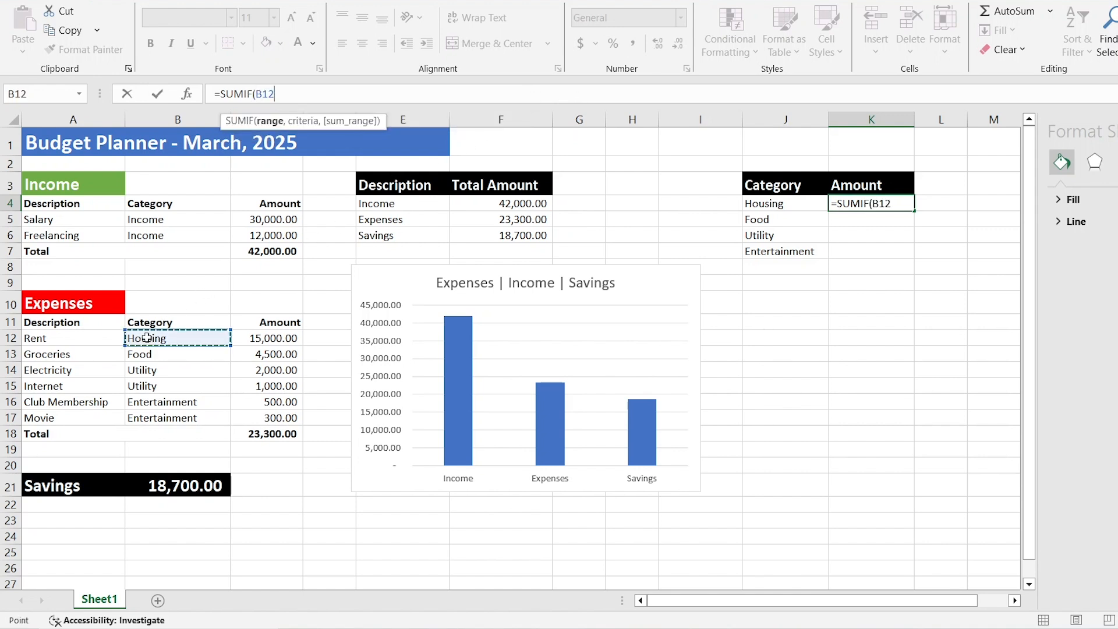
left_click_drag(147, 337, 147, 417)
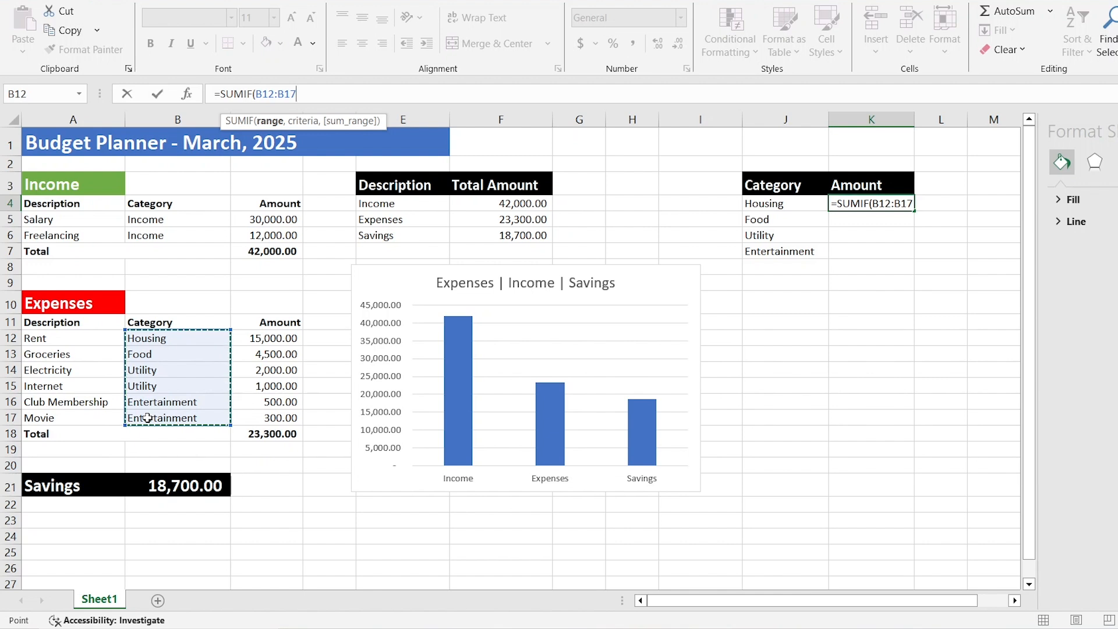
type(",")
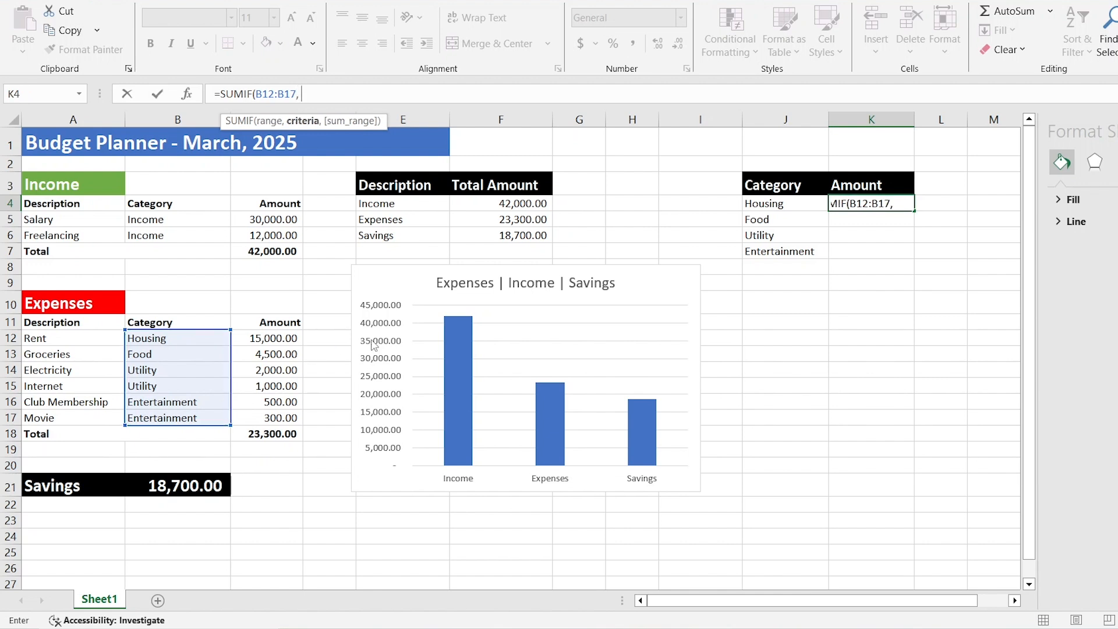
left_click(763, 202)
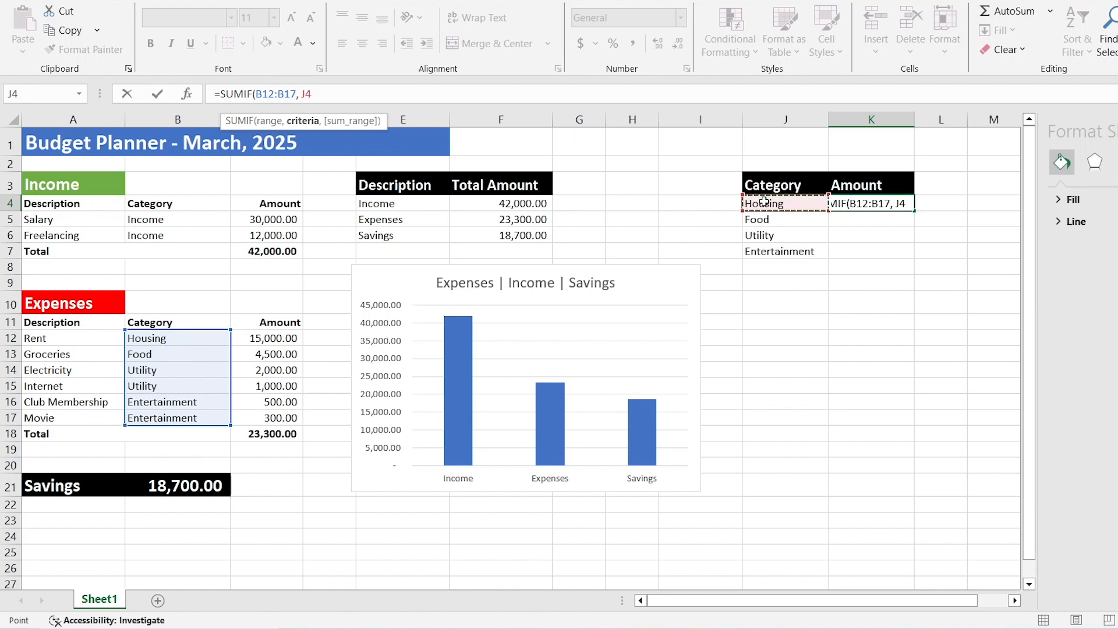
type(",")
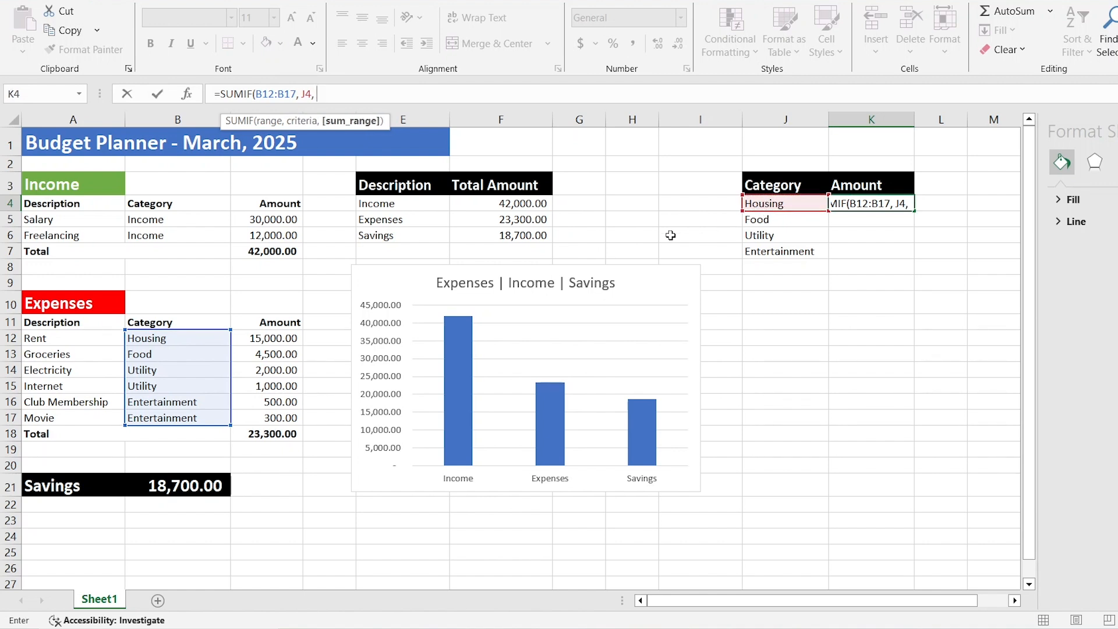
left_click_drag(274, 338, 269, 419)
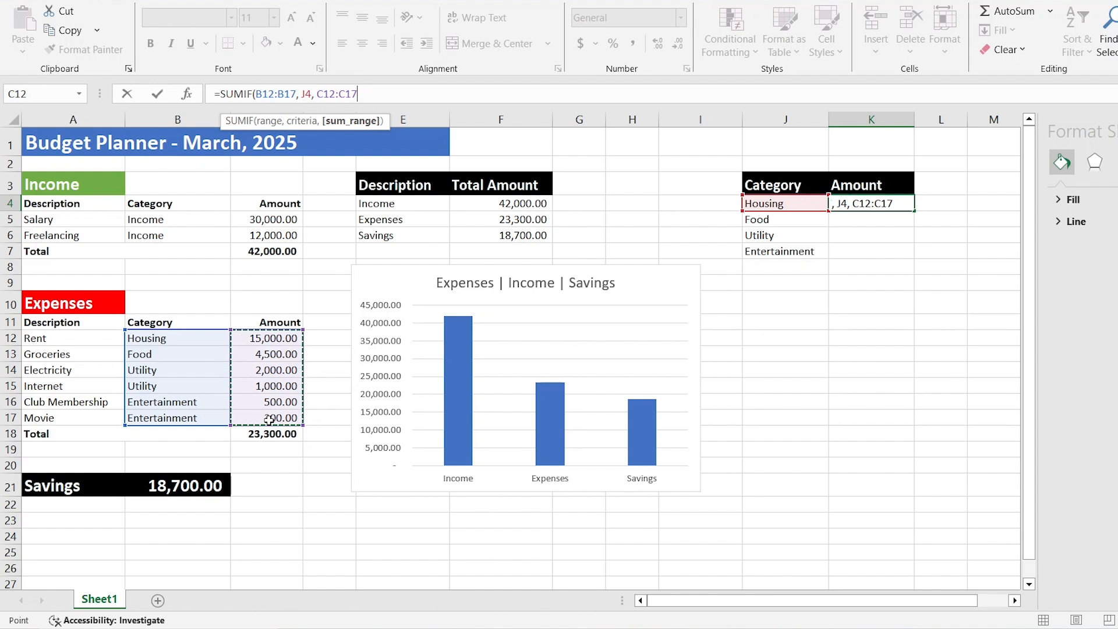
type(")")
key("Return")
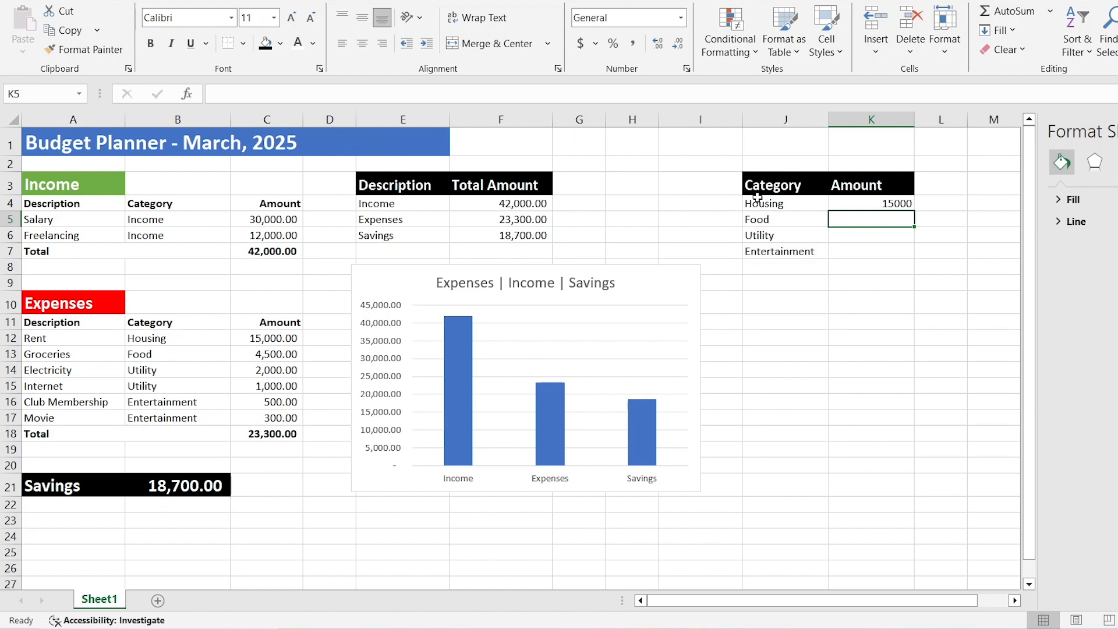
Step: Fill the SUMIF formula from K4 down to K7 for the Food, Utility and Entertainment categories
left_click(859, 202)
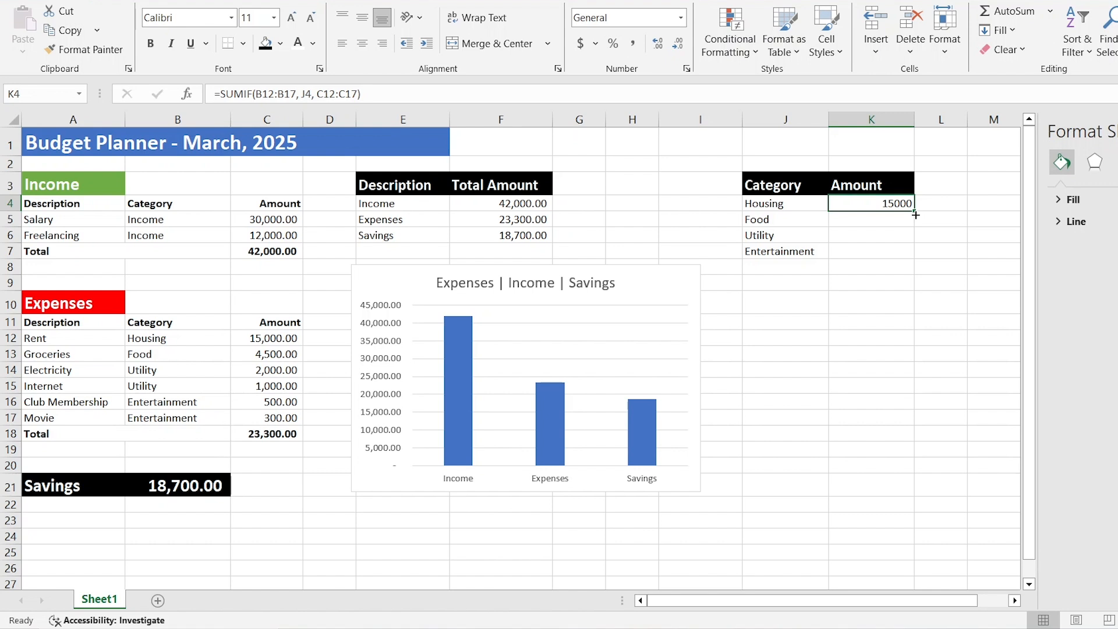
left_click_drag(916, 211, 915, 257)
left_click(877, 328)
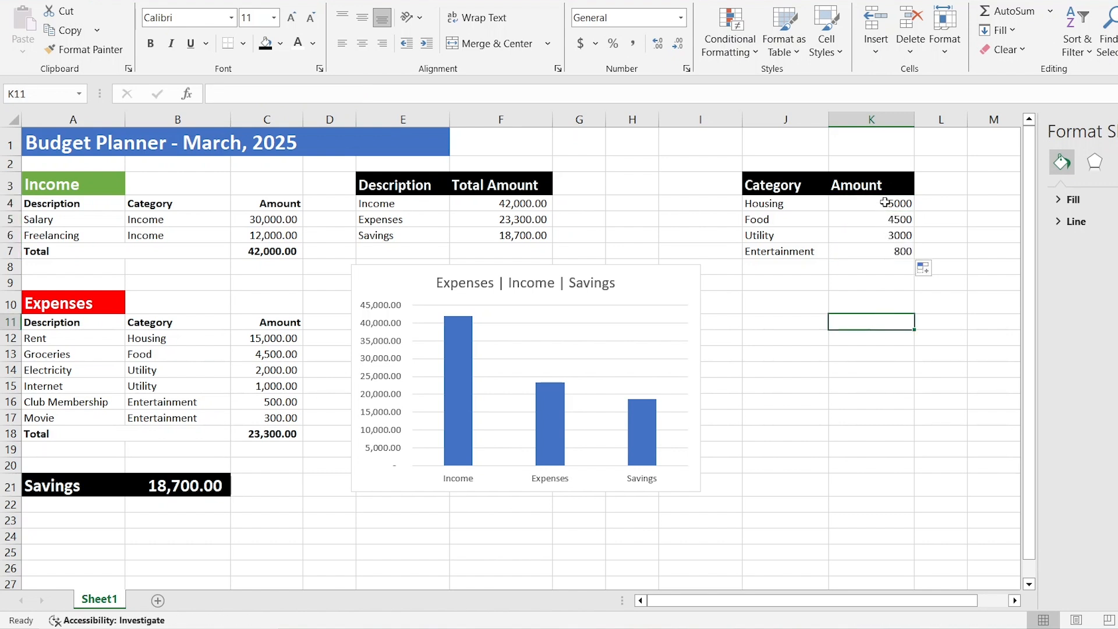
Step: Apply the Comma Style number format to the category amounts in K4:K7
left_click_drag(885, 202, 884, 247)
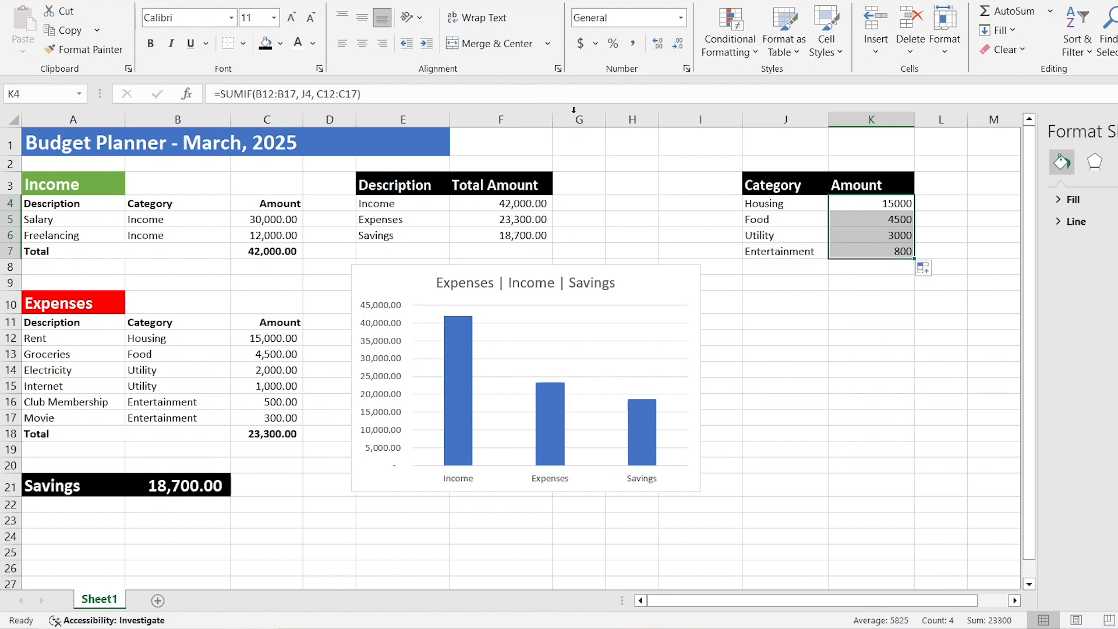
left_click(632, 49)
left_click(793, 321)
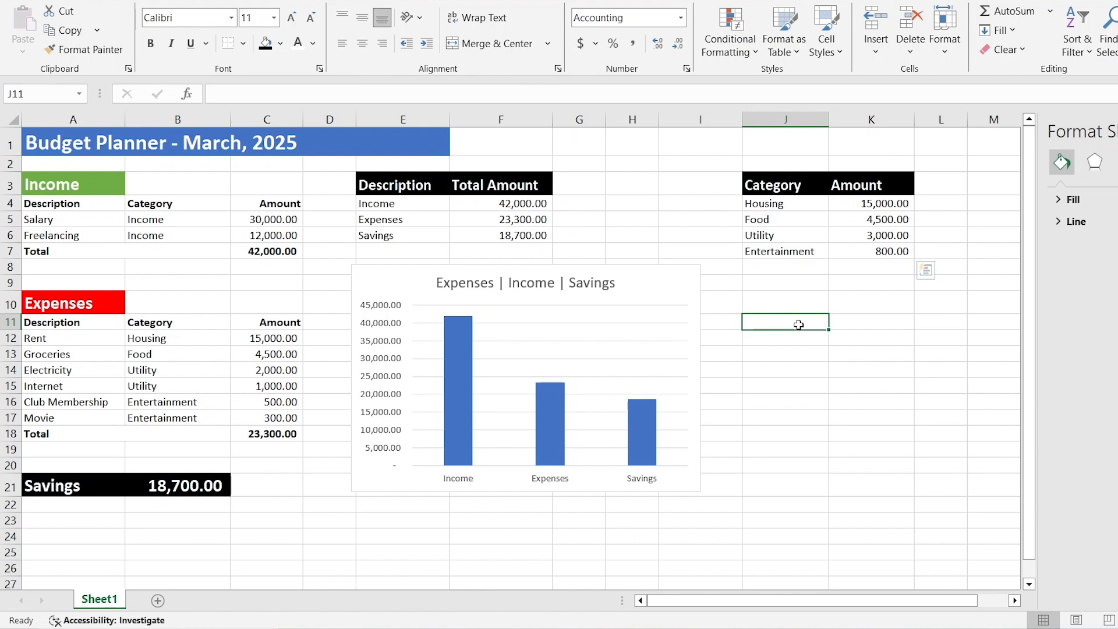
Step: Add a "Total" label in J8 and sum the category amounts K4:K7 in K8 with AutoSum
left_click(770, 271)
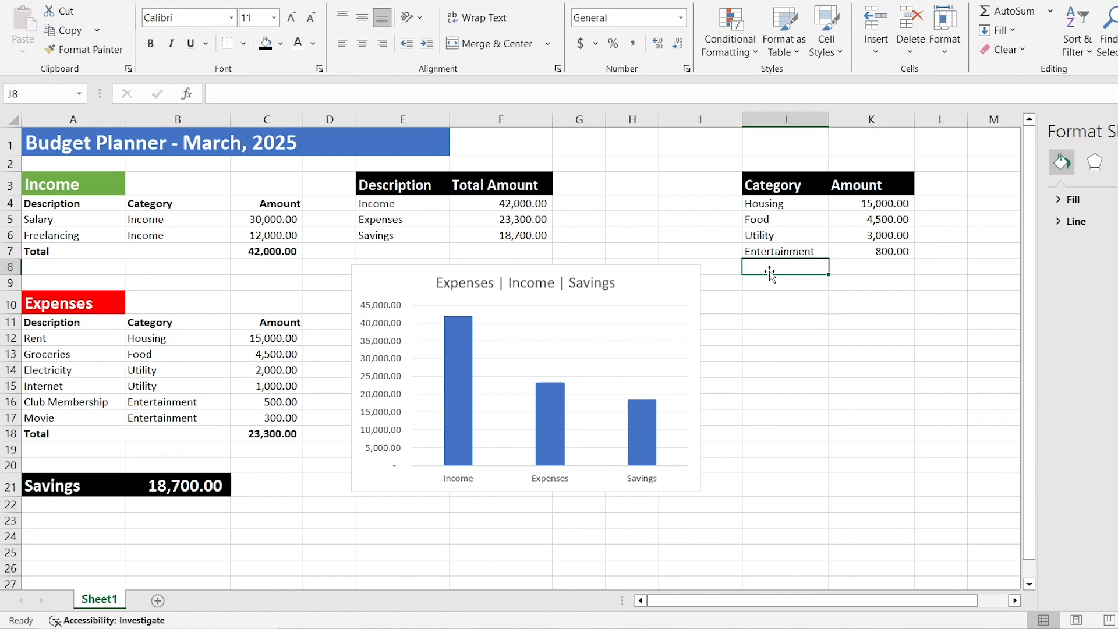
type("Total")
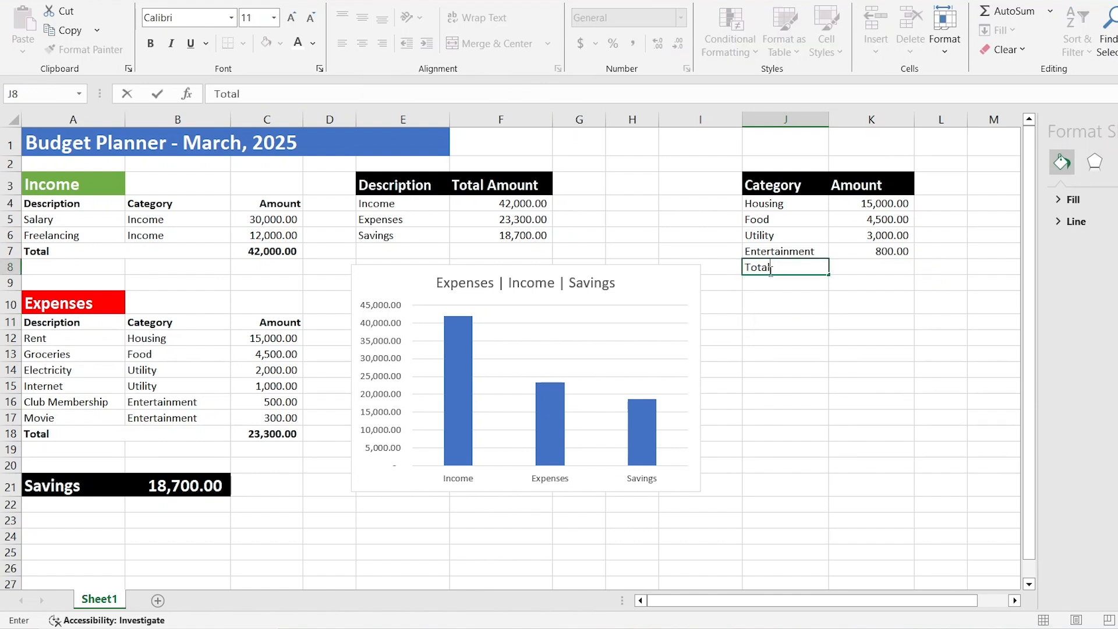
left_click_drag(878, 203, 878, 251)
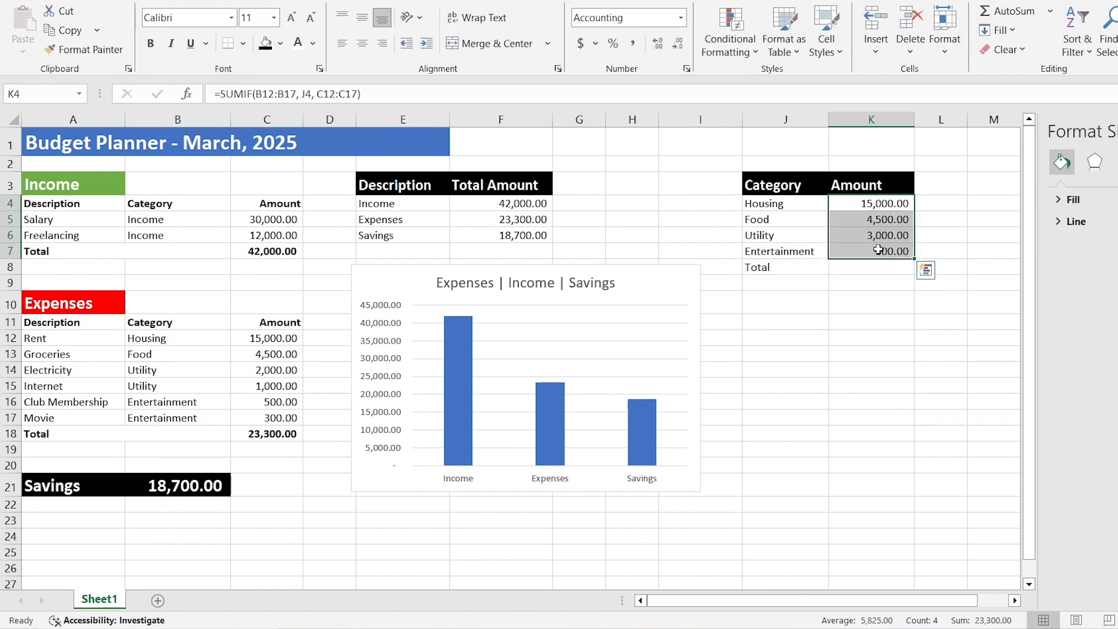
key("alt+m")
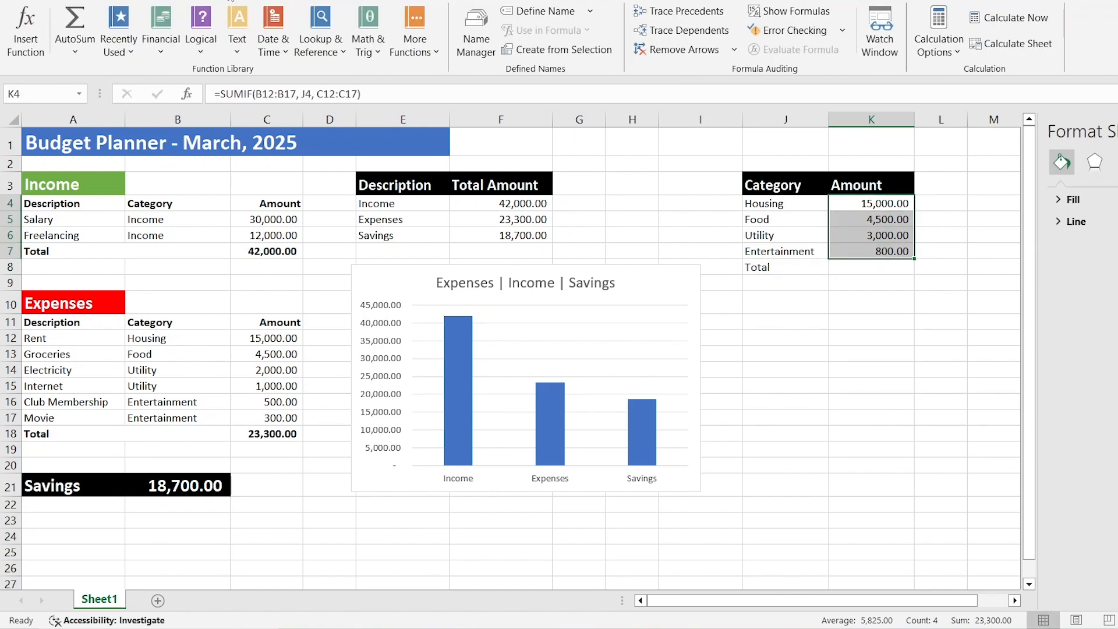
left_click(68, 21)
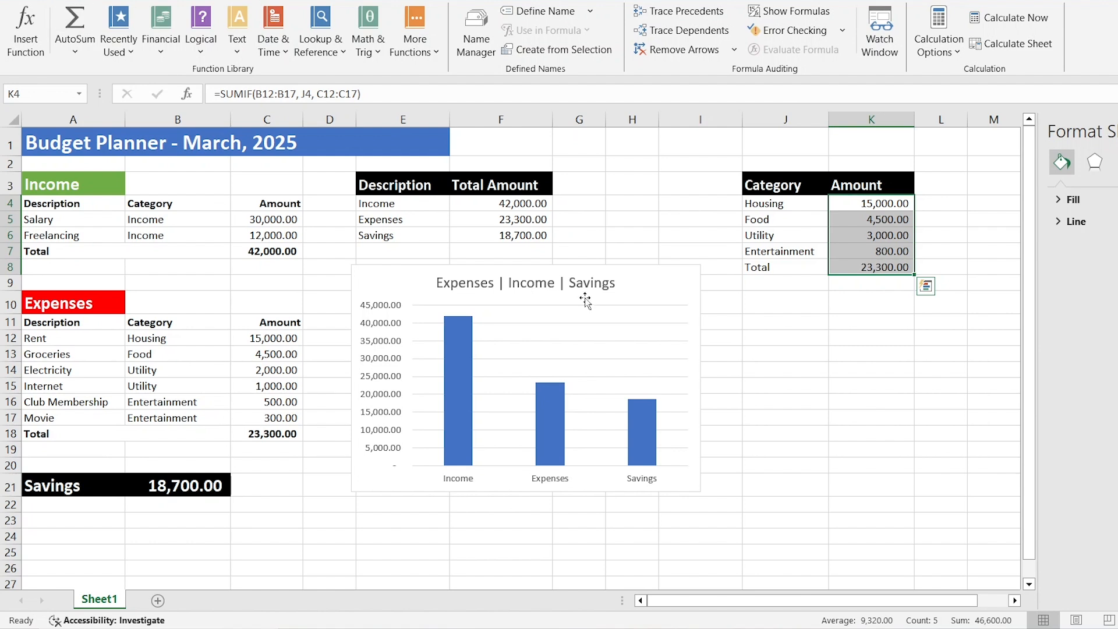
Step: Make the Total row of the category table, J8:K8, bold
left_click(743, 264)
left_click_drag(742, 263, 860, 266)
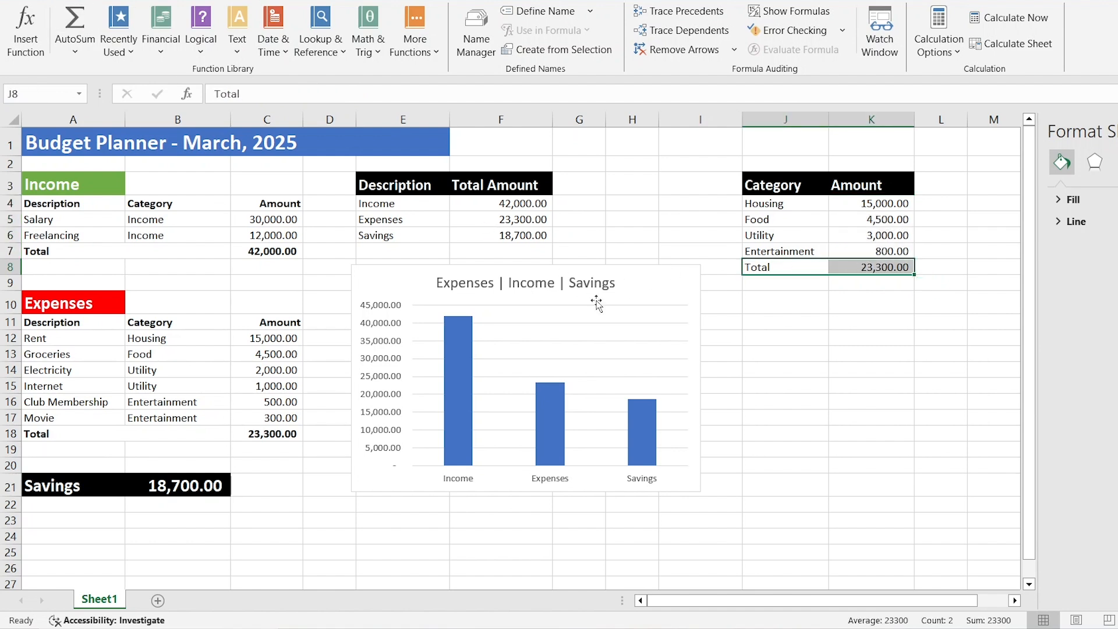
key("ctrl+b")
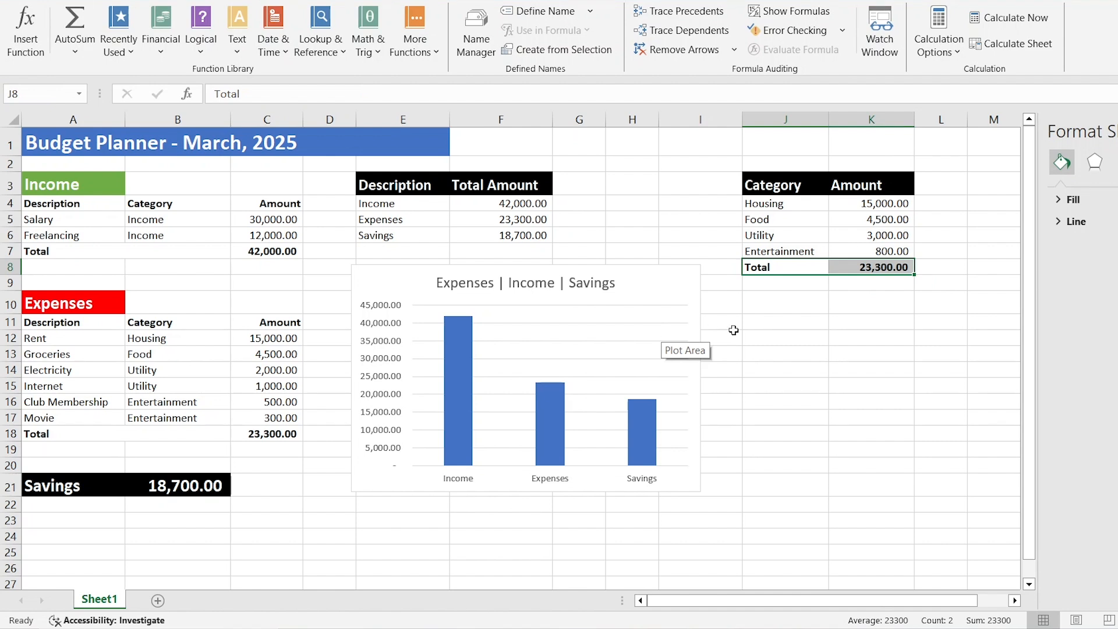
left_click(842, 382)
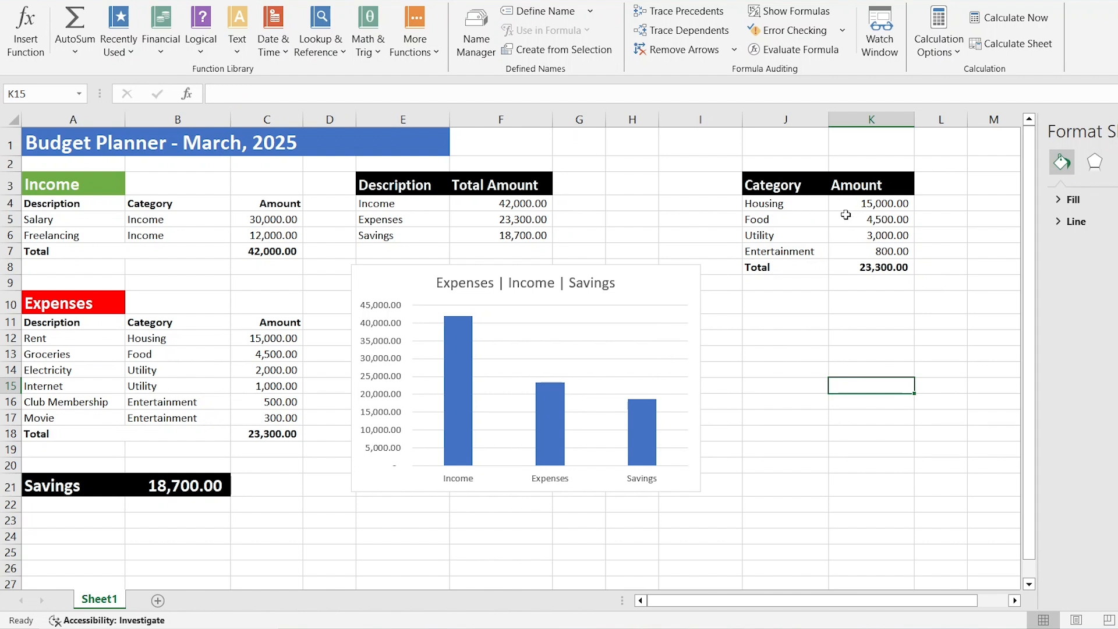
Step: Insert a 2-D pie chart from the category names and amounts in J4:K7, excluding the Total row
left_click(764, 203)
left_click_drag(764, 203, 865, 252)
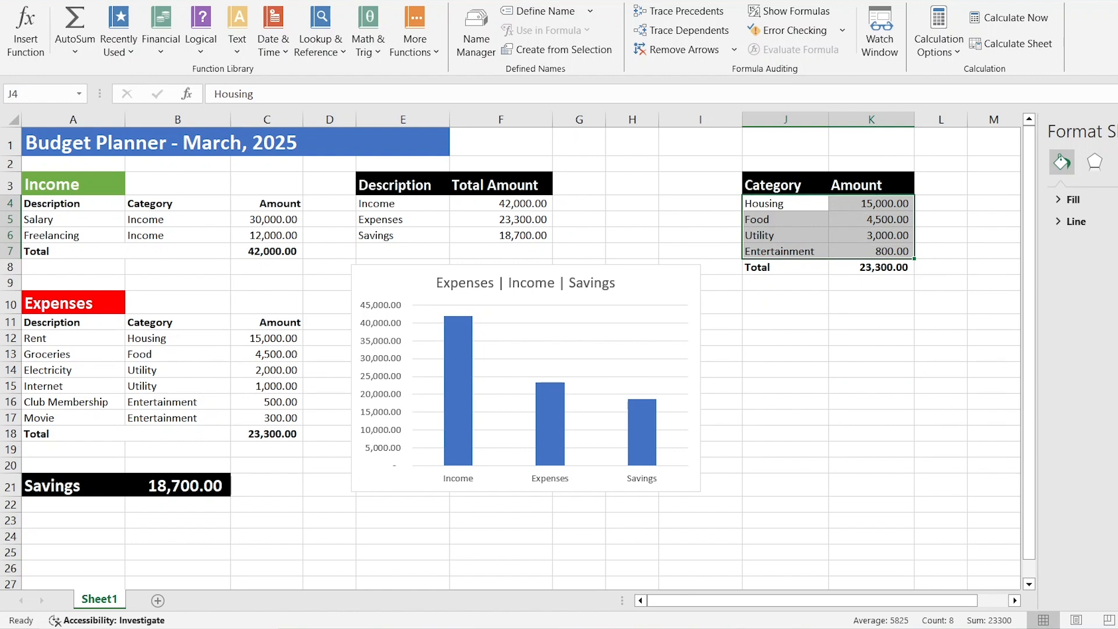
key("alt+n")
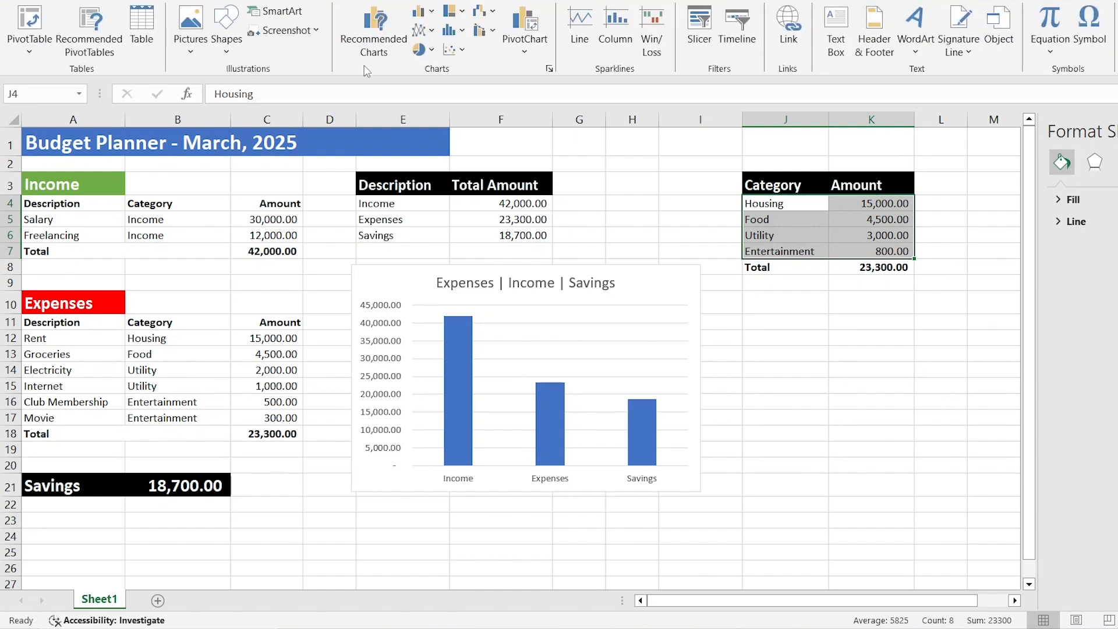
left_click(414, 51)
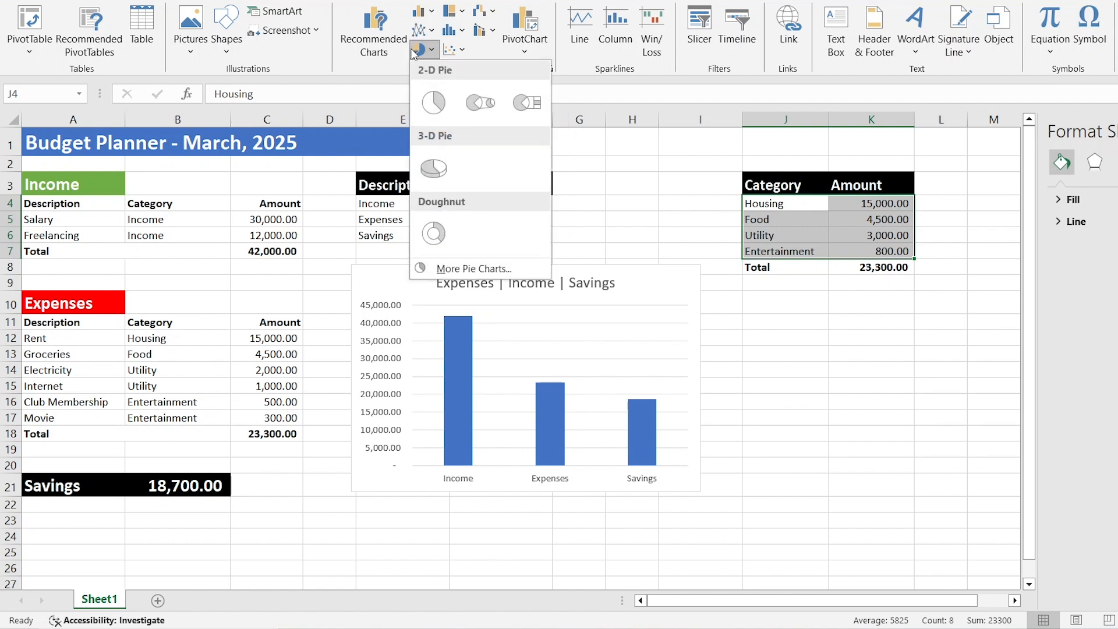
left_click(436, 108)
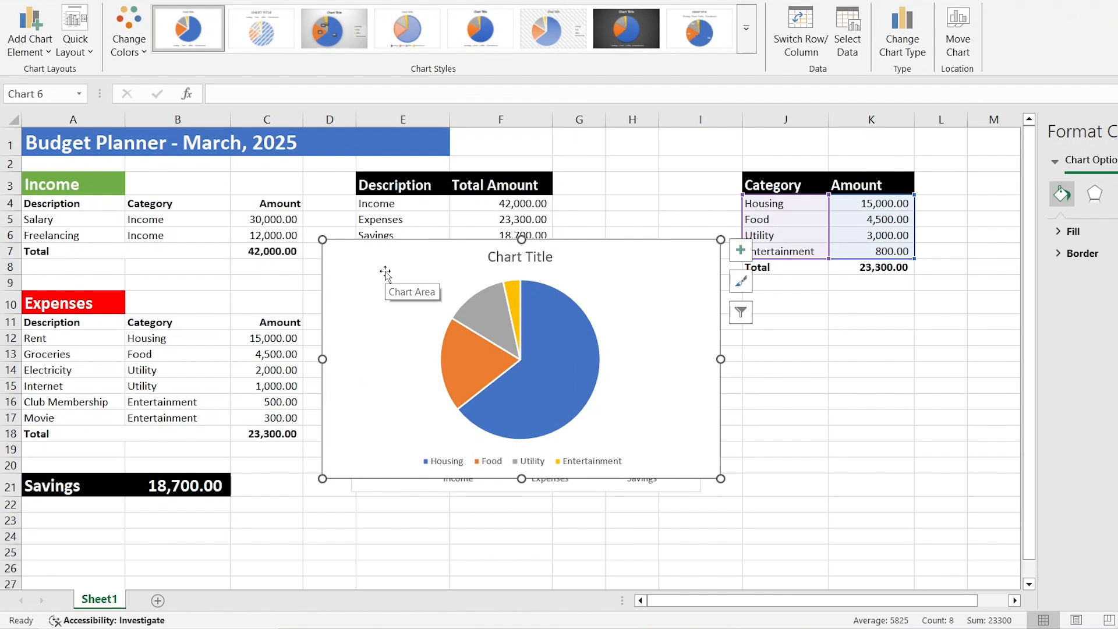
Step: Move and shrink the pie chart below the category table, and lower the column chart to align with its upper edge
left_click_drag(385, 270, 707, 307)
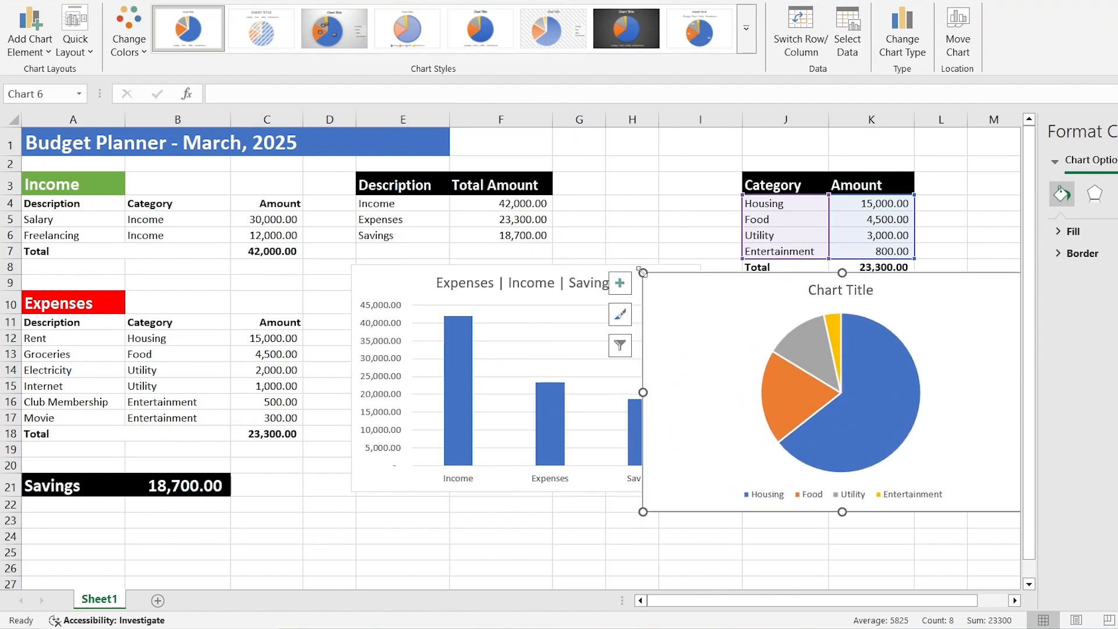
left_click_drag(643, 273, 722, 292)
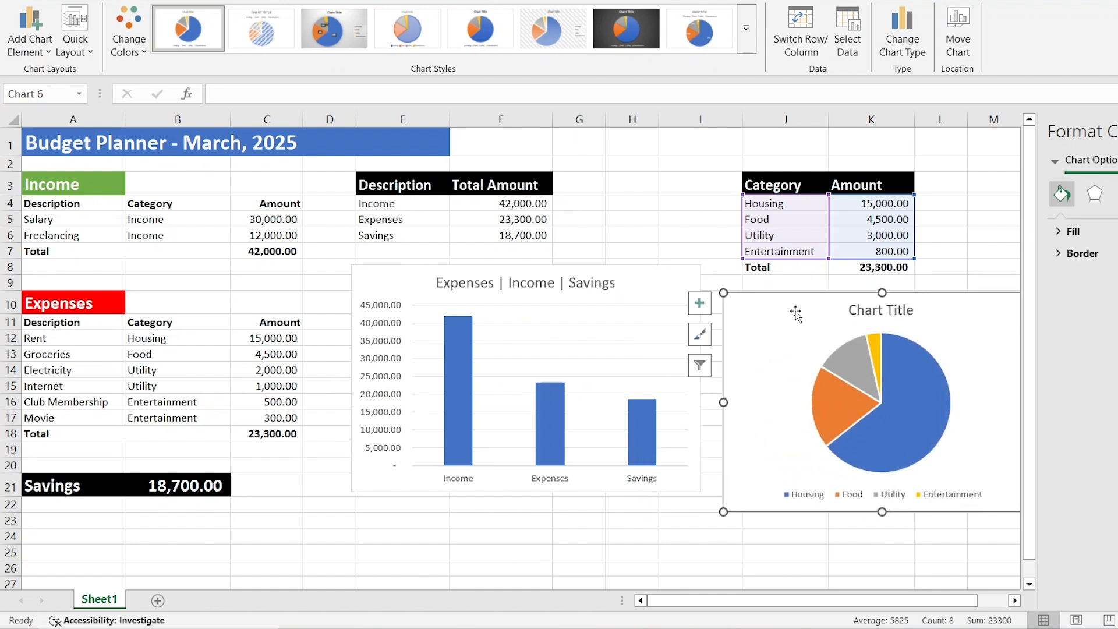
left_click_drag(805, 314, 796, 303)
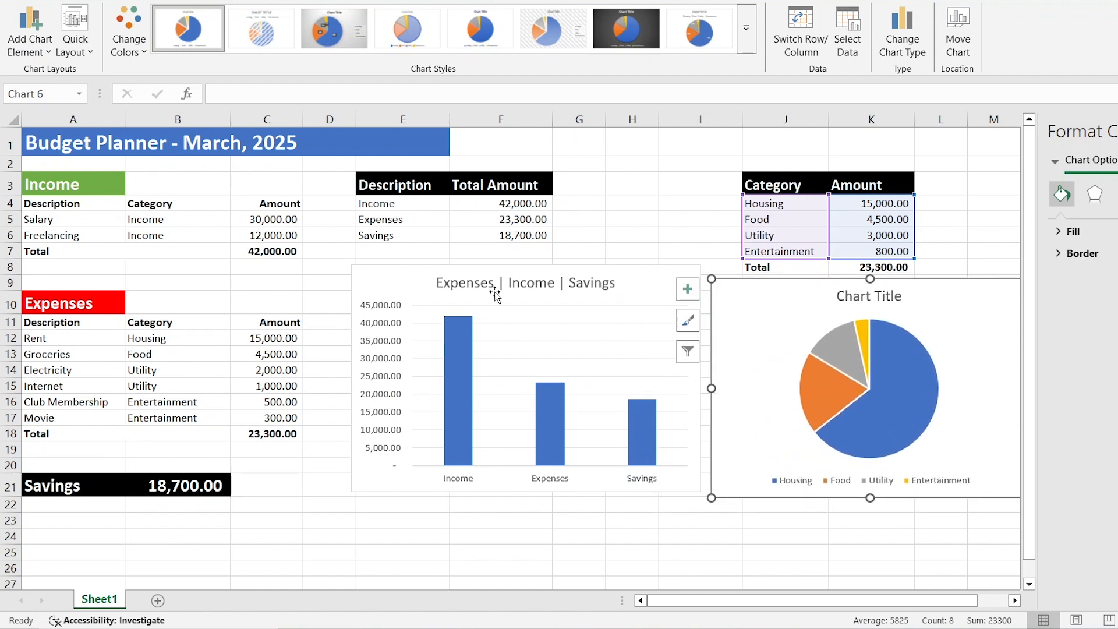
left_click_drag(412, 278, 411, 280)
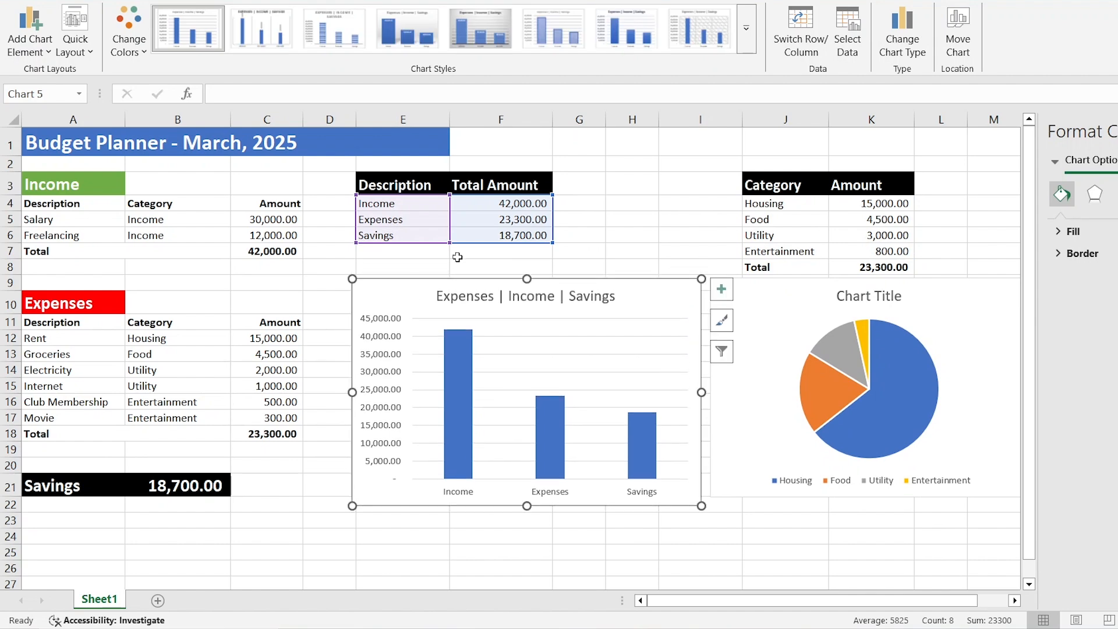
left_click(603, 202)
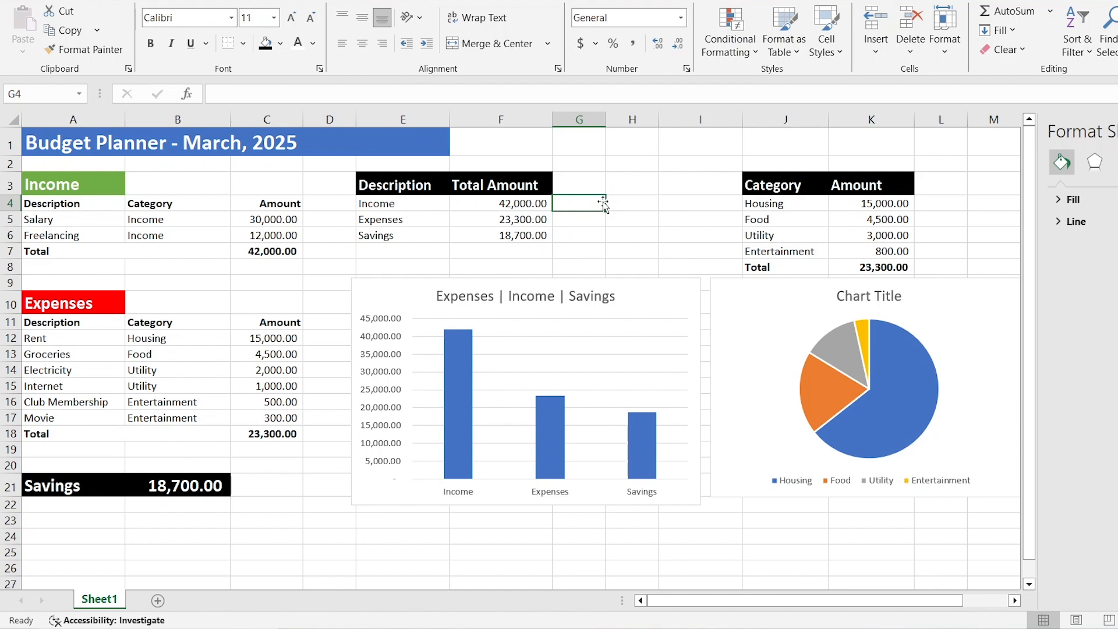
left_click(679, 238)
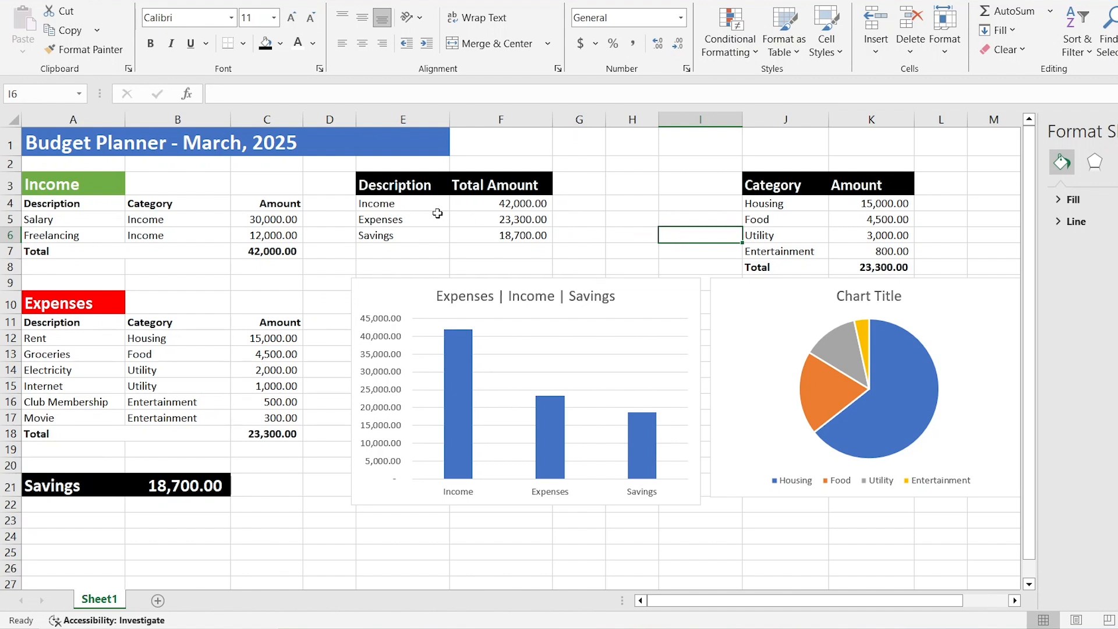
Step: Set the Salary income amount in C5 to 40000
left_click(260, 221)
left_click(258, 100)
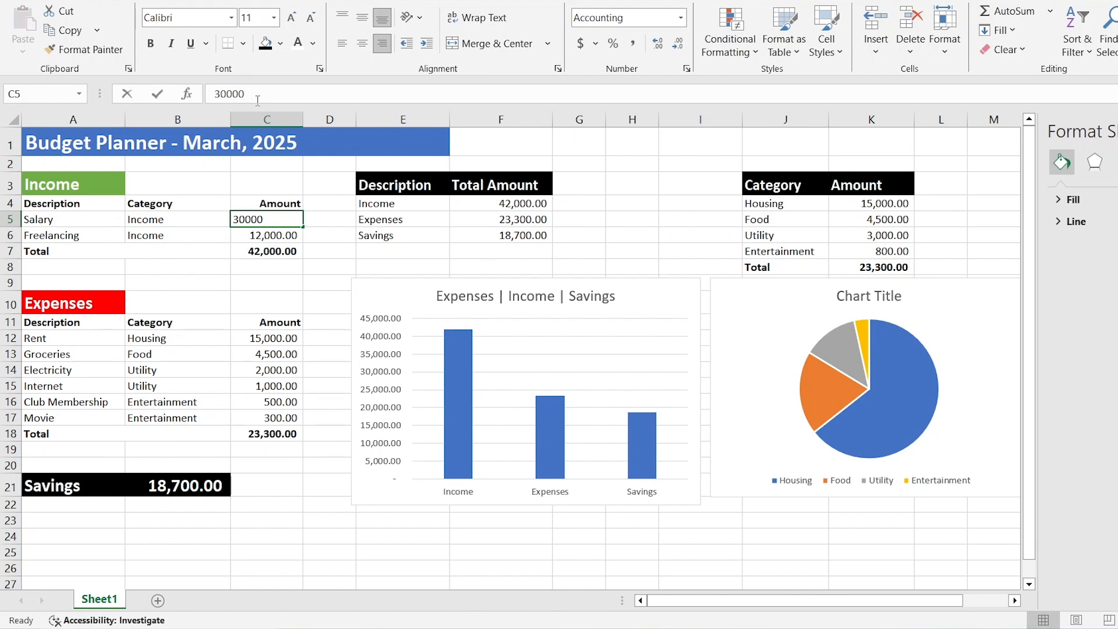
left_click_drag(258, 101, 205, 106)
type("40000")
key("Return")
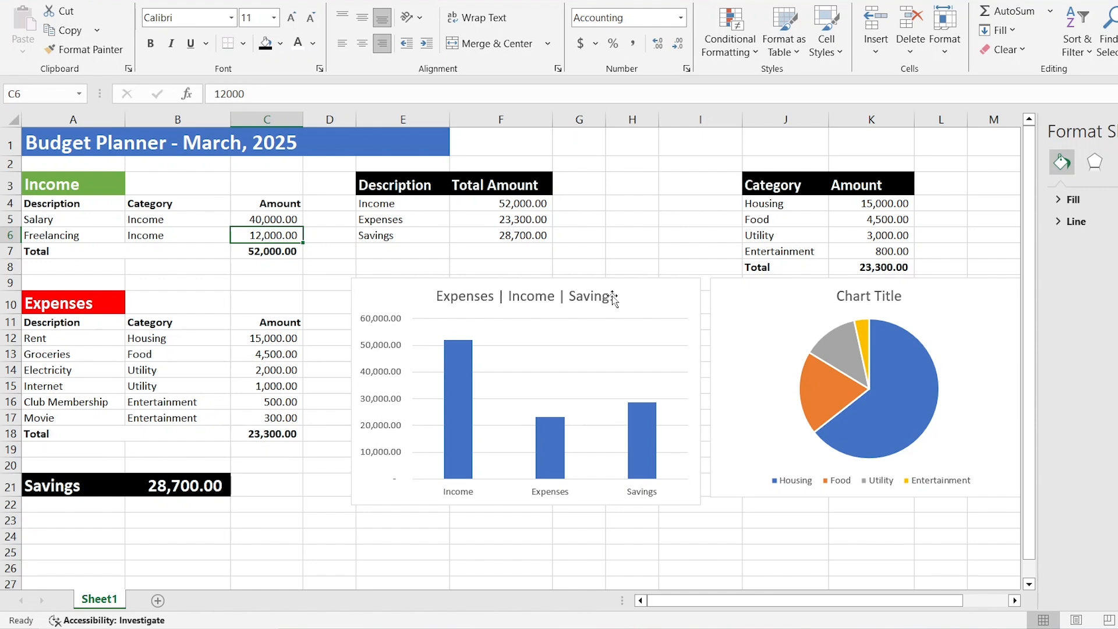
Step: Add data labels to the slices of the expense category pie chart
left_click(833, 368)
mouse_move(827, 347)
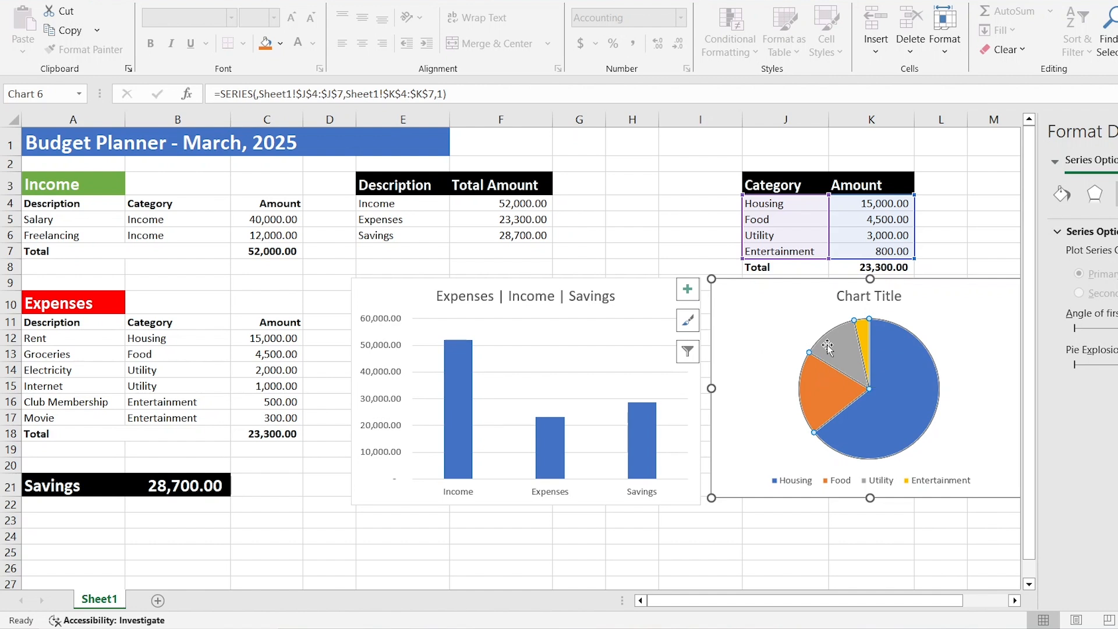
right_click(828, 349)
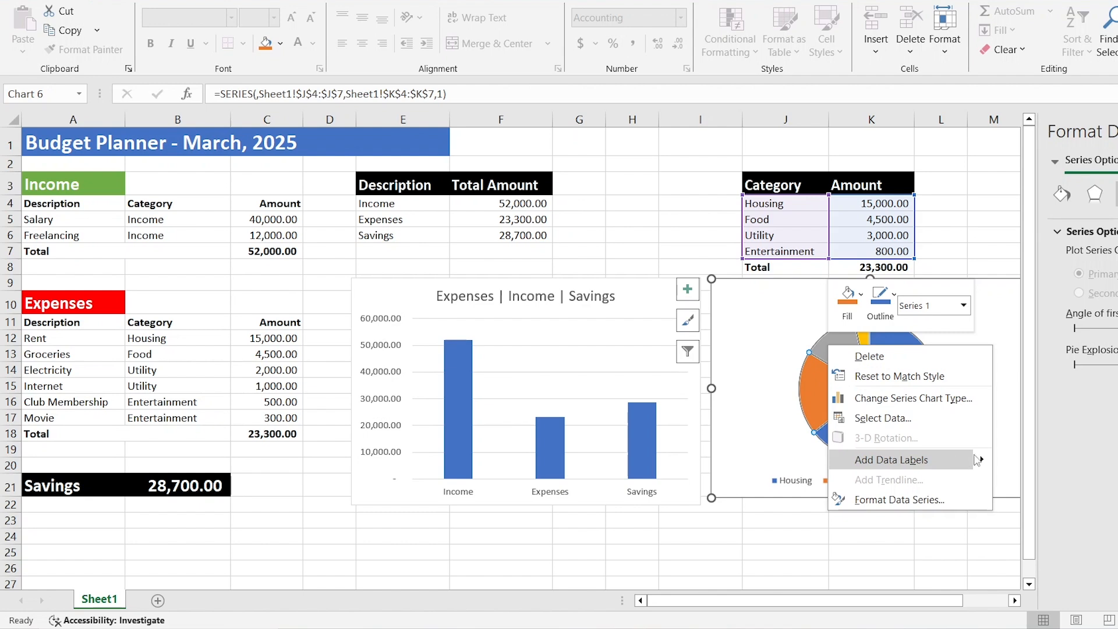
mouse_move(977, 459)
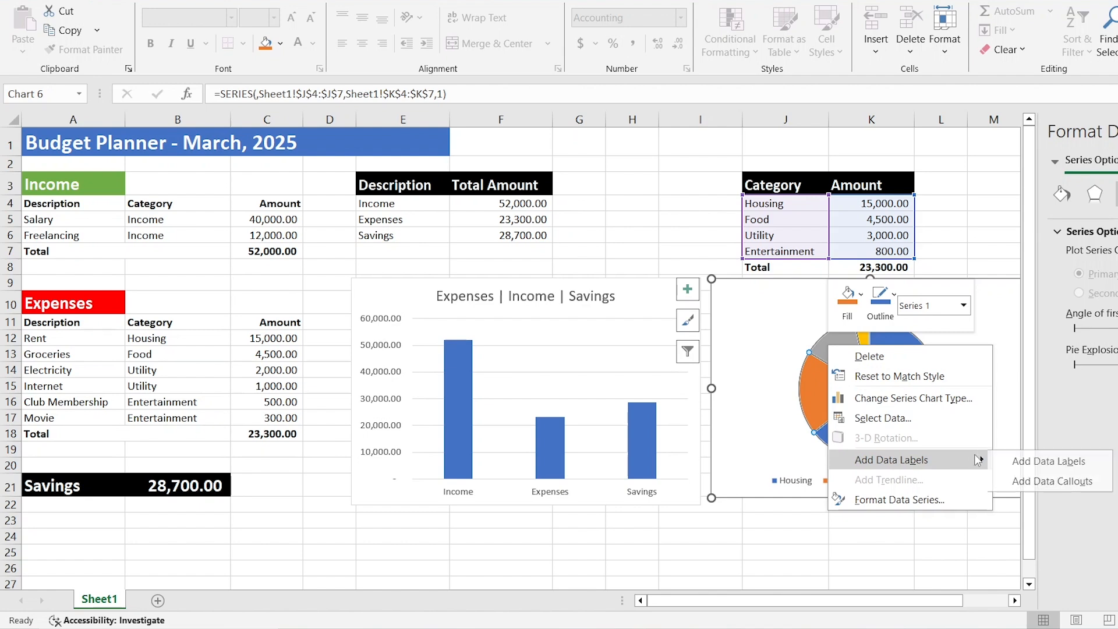
left_click(1049, 461)
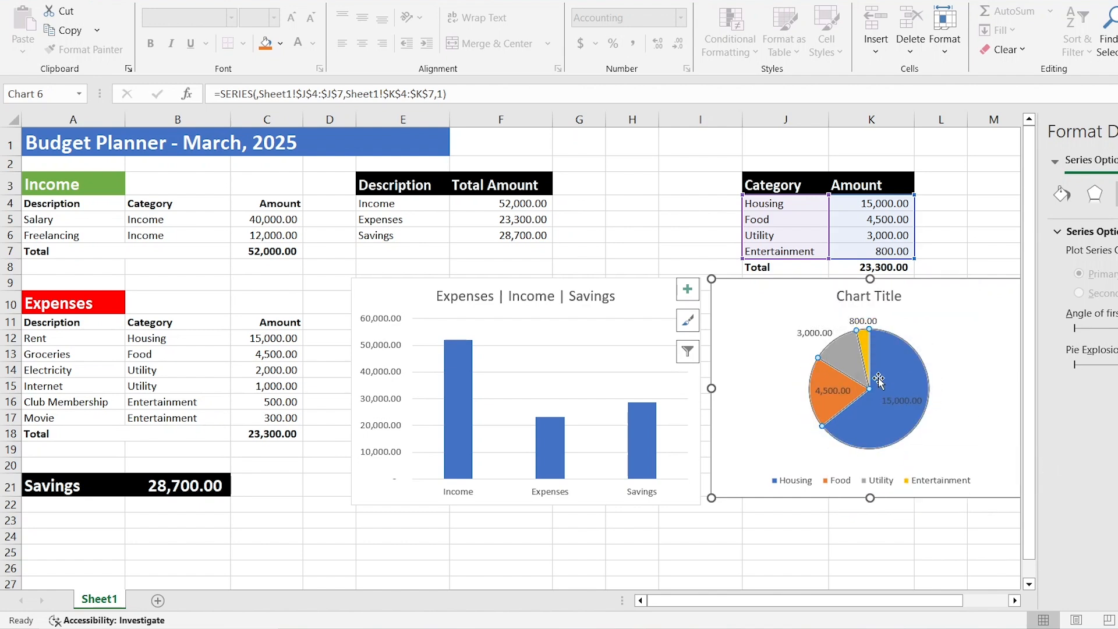
Step: Format the pie chart's data labels to show the percentage instead of the value
right_click(831, 394)
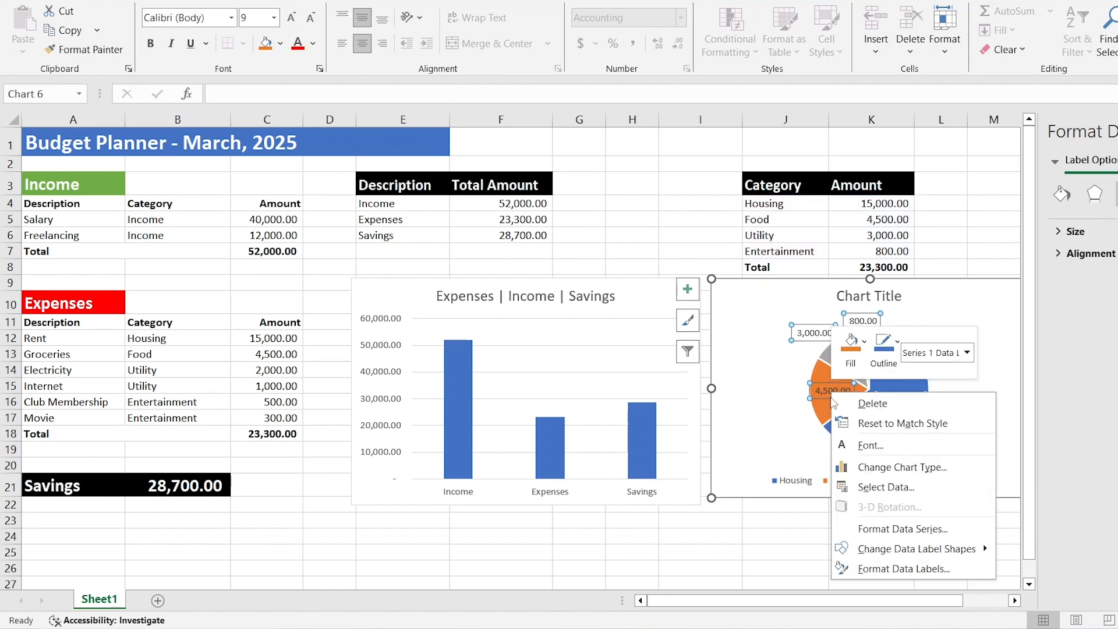
left_click(892, 569)
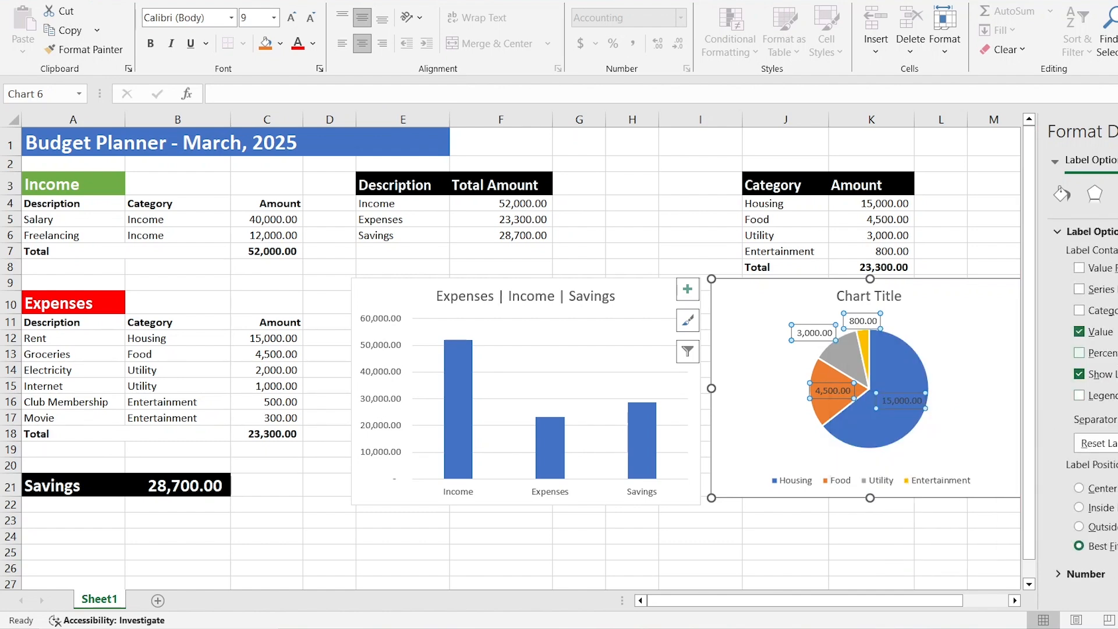
left_click(1079, 353)
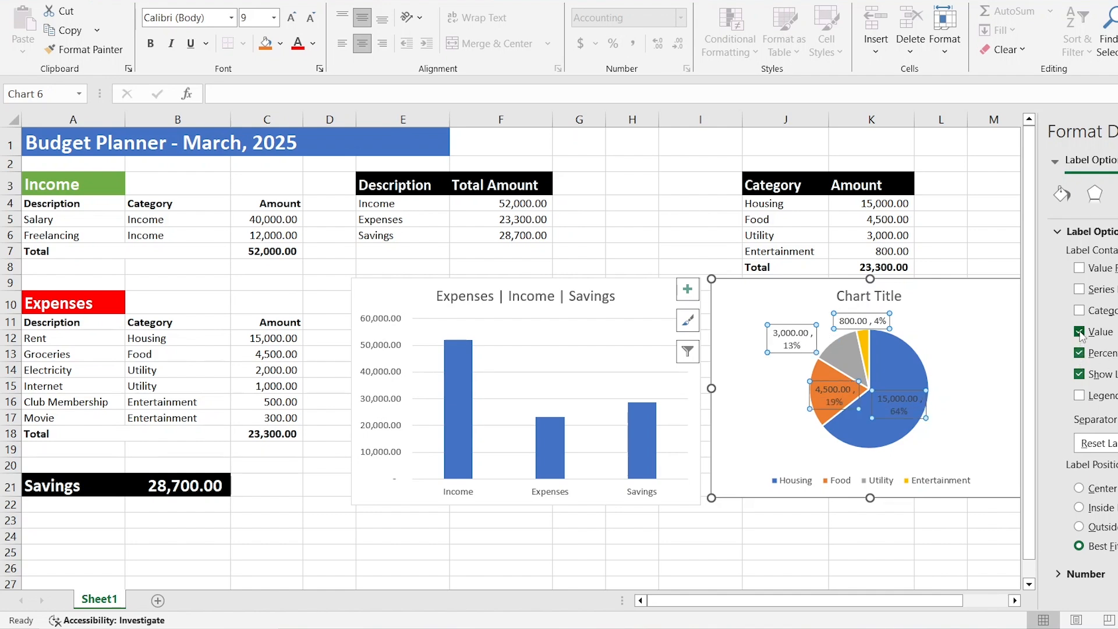
left_click(1079, 332)
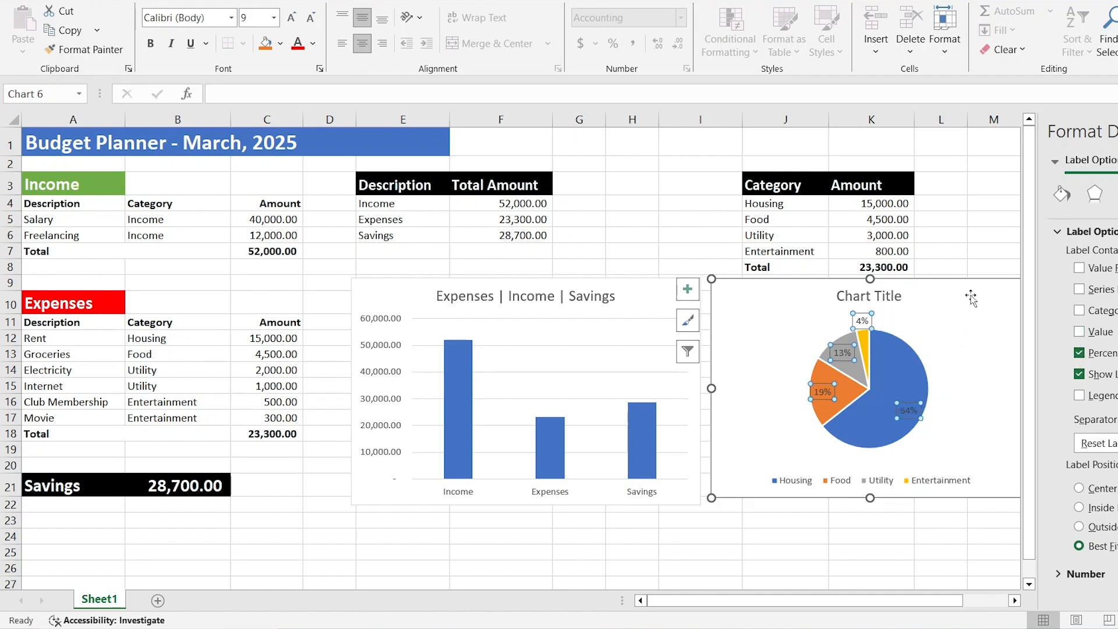
left_click(977, 236)
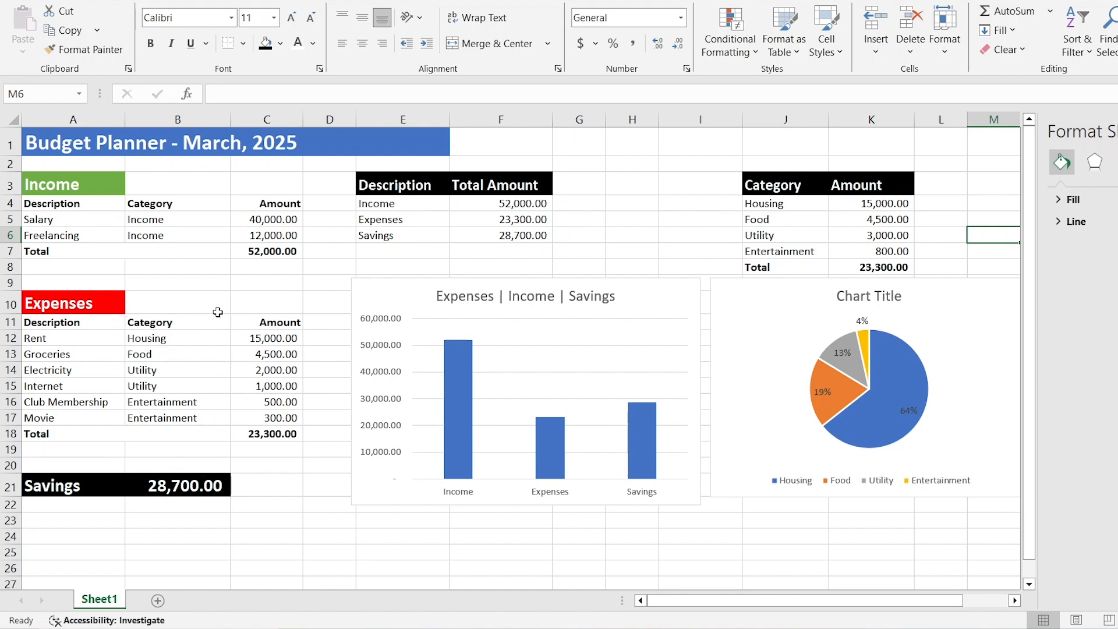
Step: Set the Freelancing income amount in C6 to 0
left_click(260, 234)
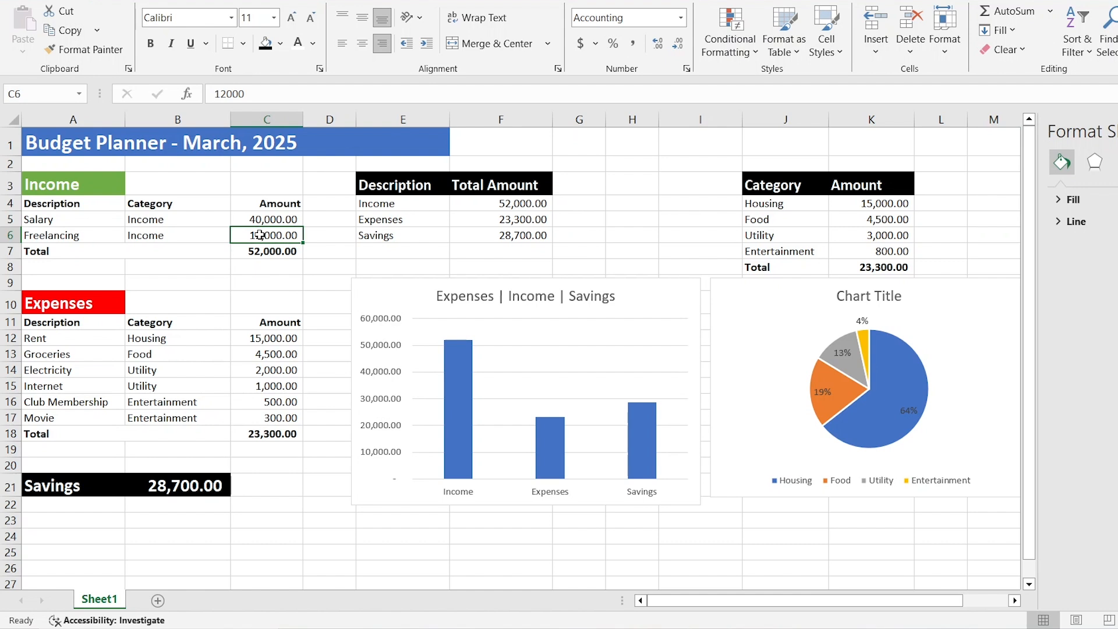
type("0")
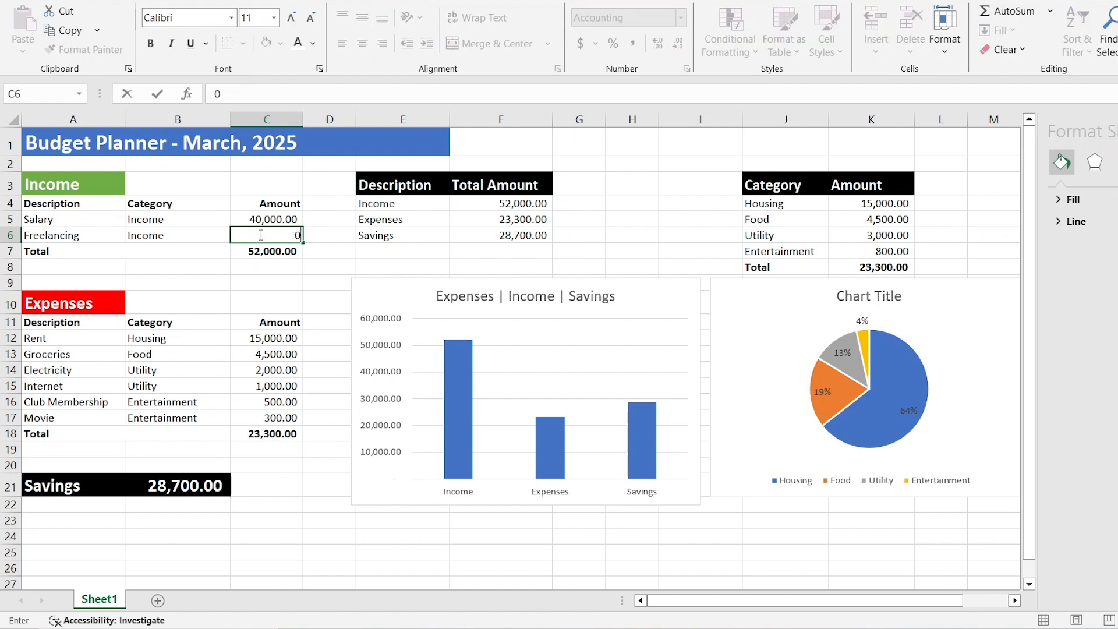
key("Return")
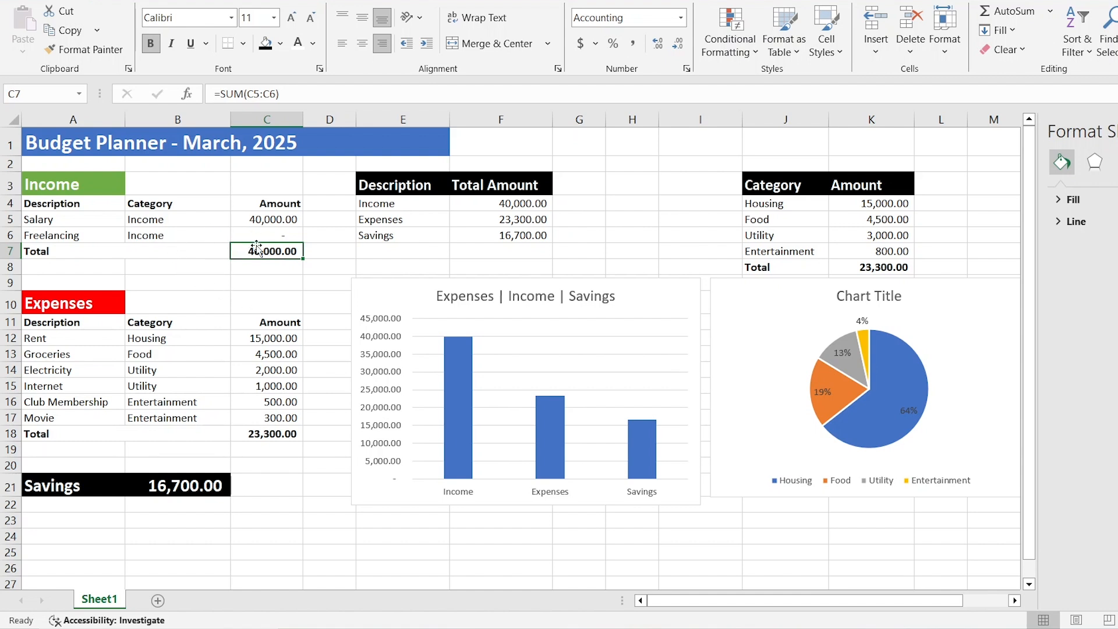
Step: Set the Freelancing income amount in C6 to 1000
left_click(282, 233)
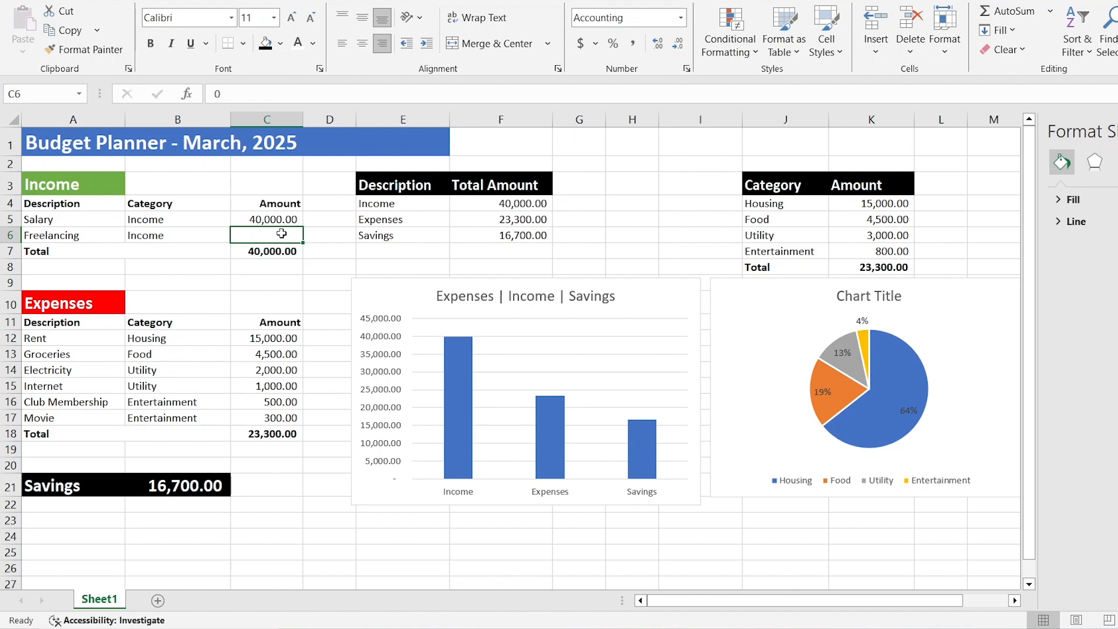
type("1000")
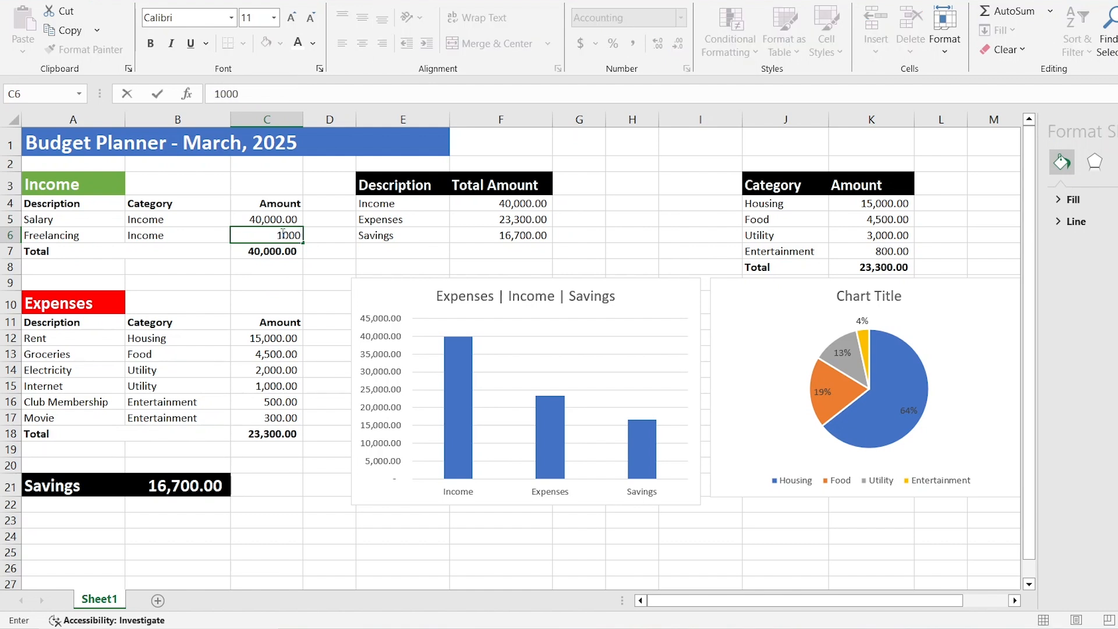
key("Return")
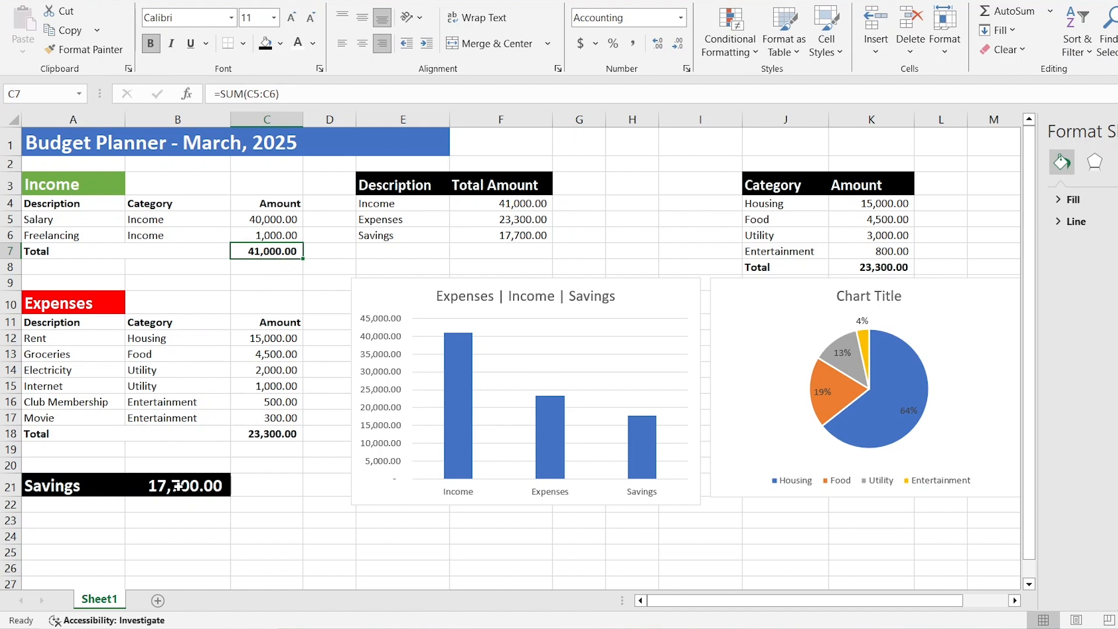
Step: Set the Rent expense in C12 to 25000 and the Groceries expense in C13 to 10000
left_click(269, 340)
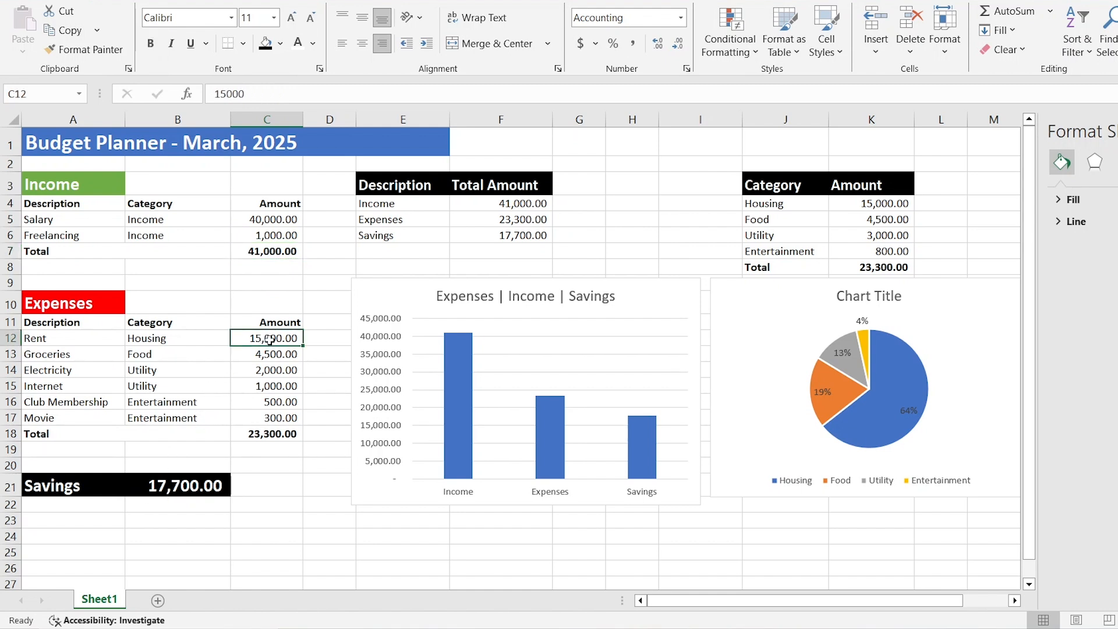
type("25000")
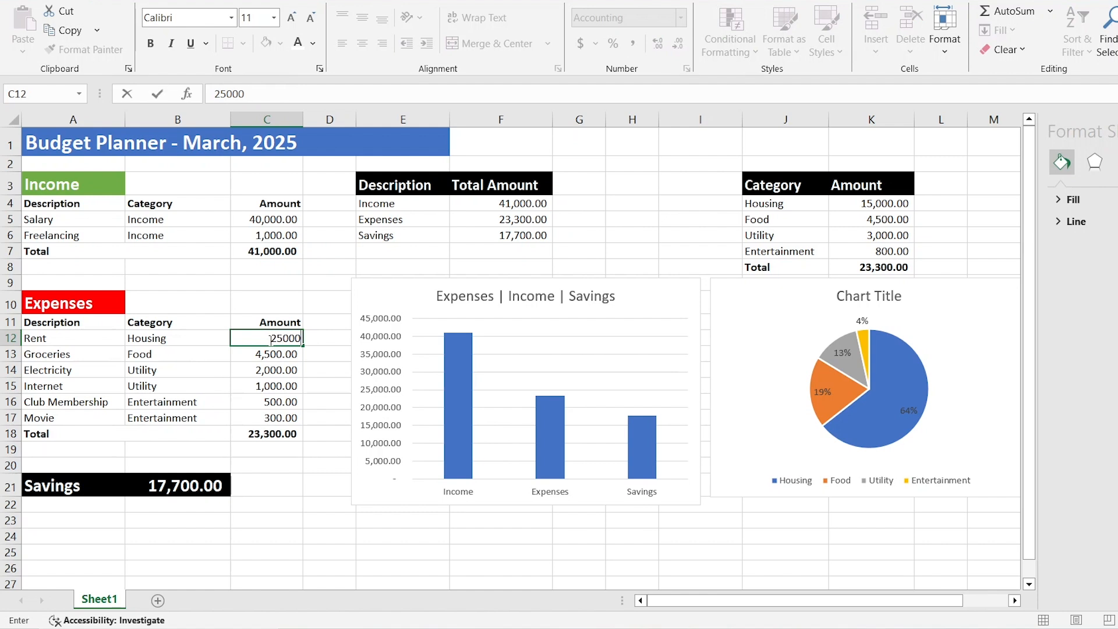
key("Return")
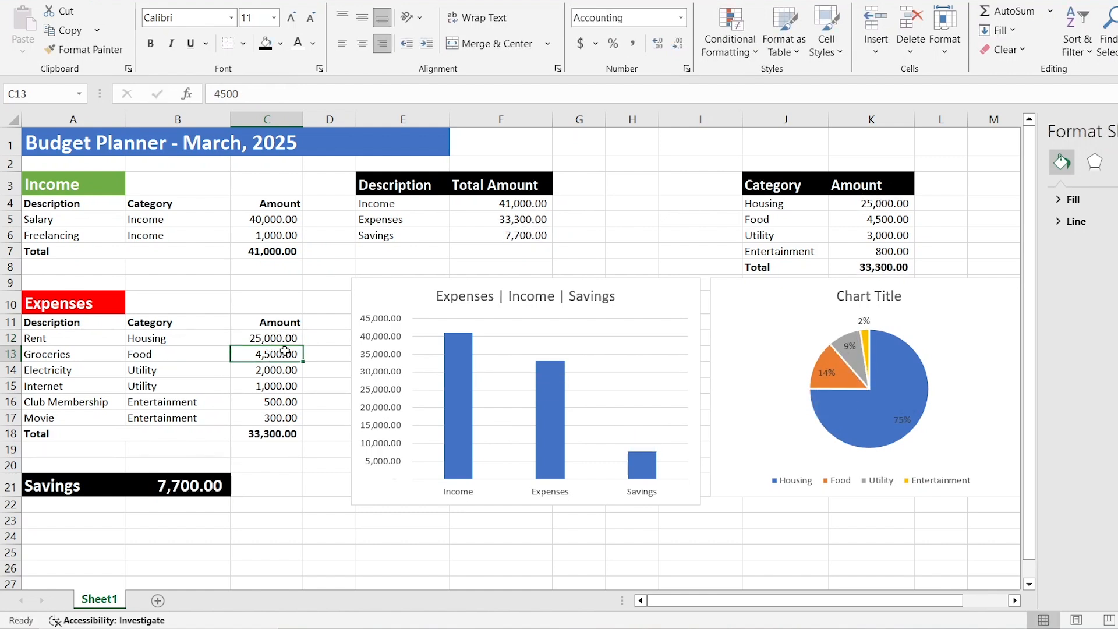
type("1")
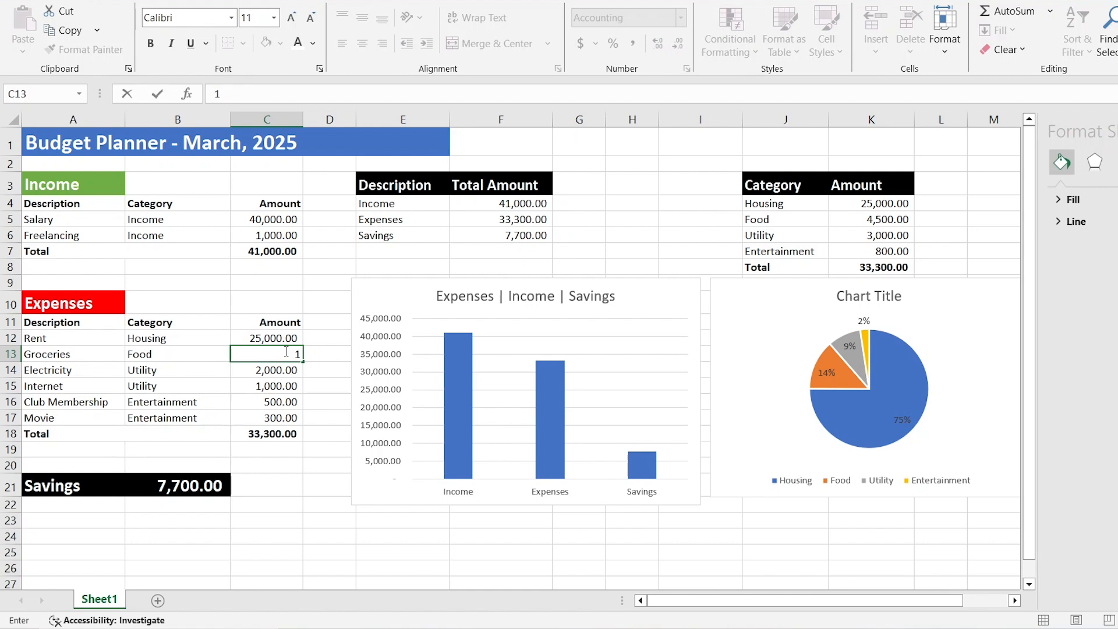
type("0000")
key("Return")
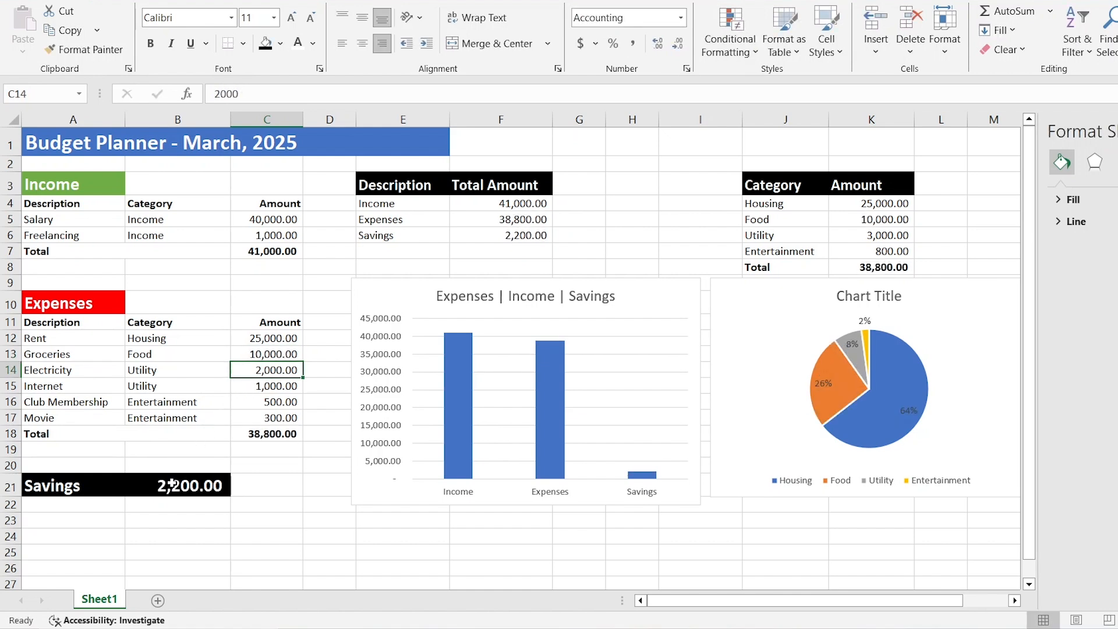
Step: Set the Salary income amount in C5 to 30000
left_click(265, 220)
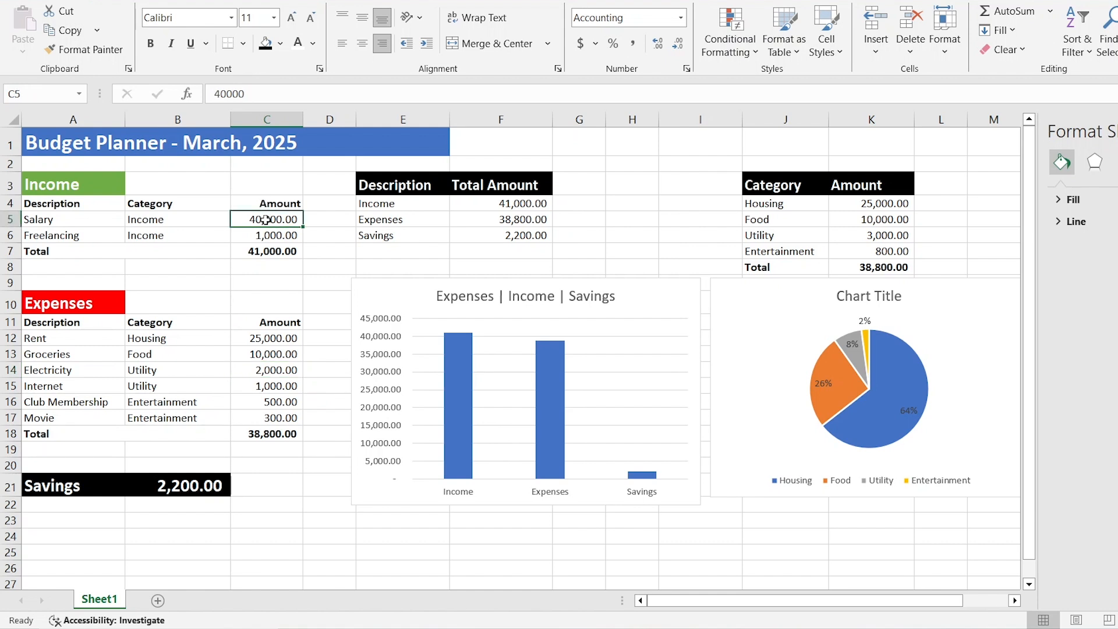
type("30000")
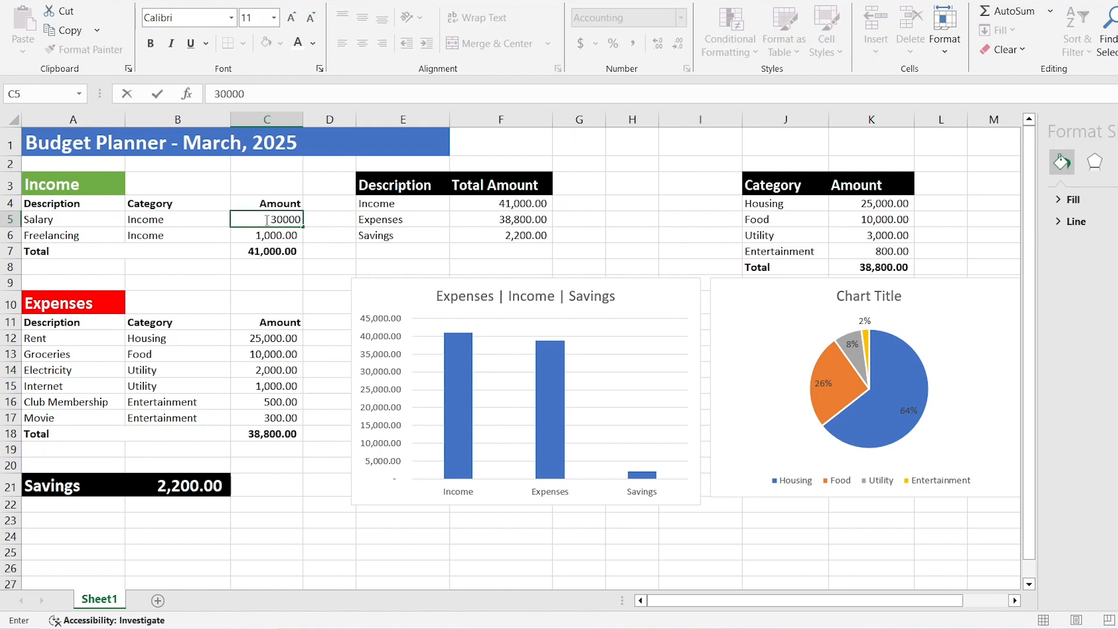
key("Return")
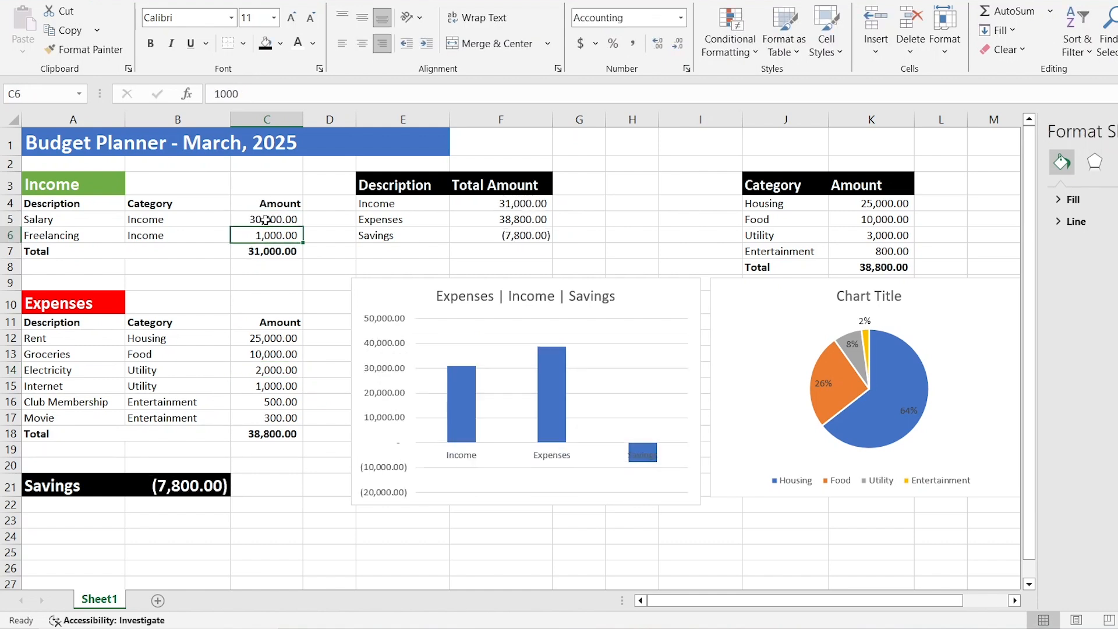
Step: Change the number format of the Savings amount in B21 to Number
left_click(164, 486)
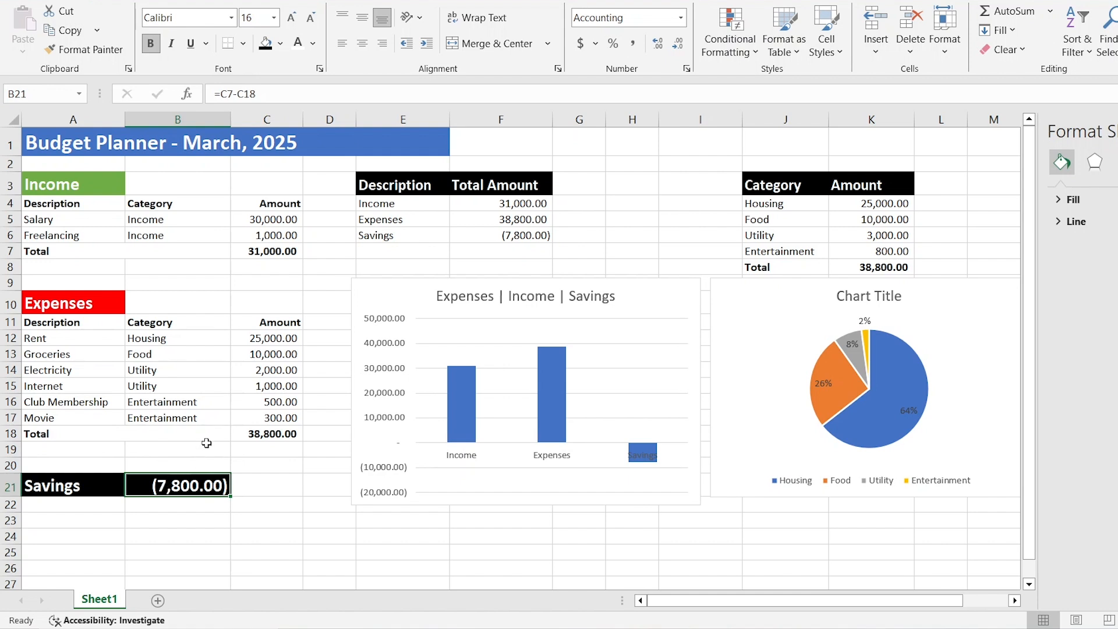
left_click(681, 18)
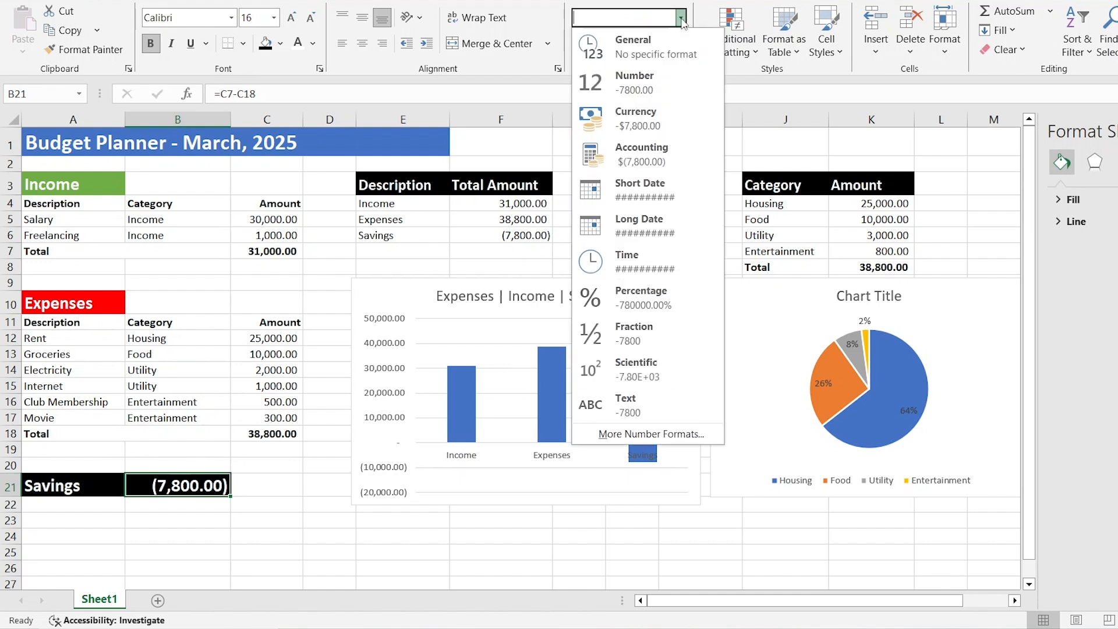
left_click(649, 82)
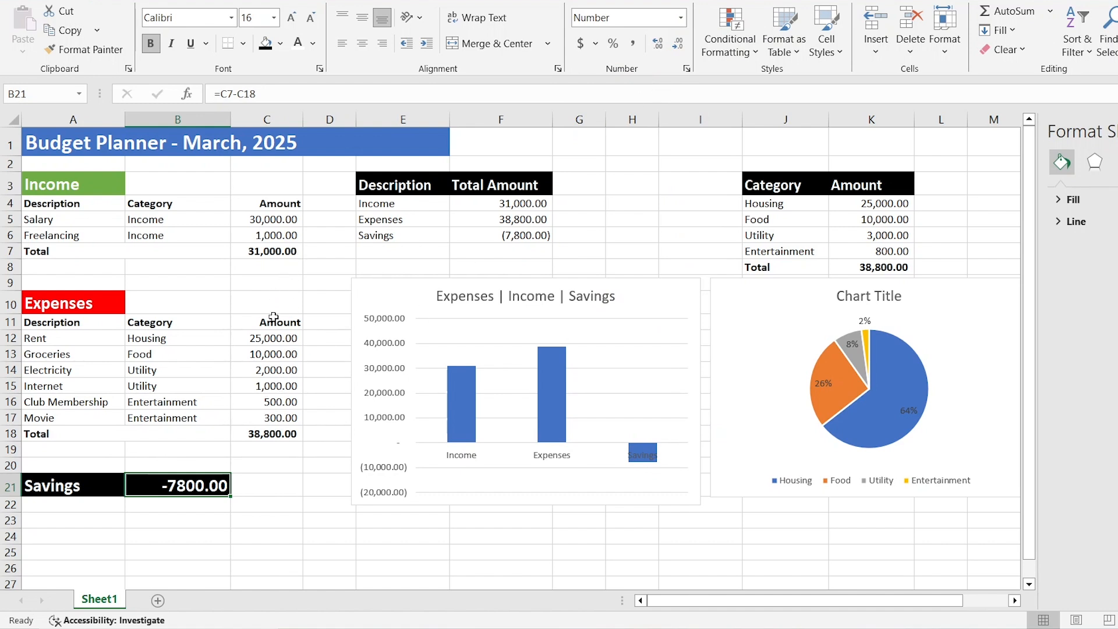
Step: Set the Rent expense in C12 to 15000 and the Groceries expense in C13 to 7000
left_click(270, 338)
type("1")
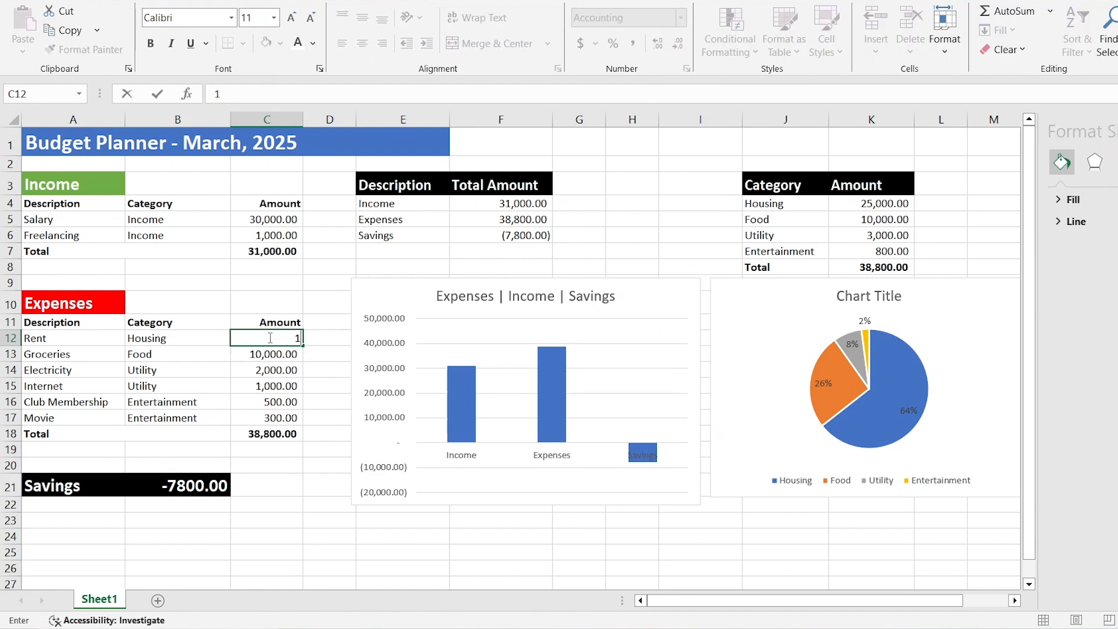
type("5000")
key("Return")
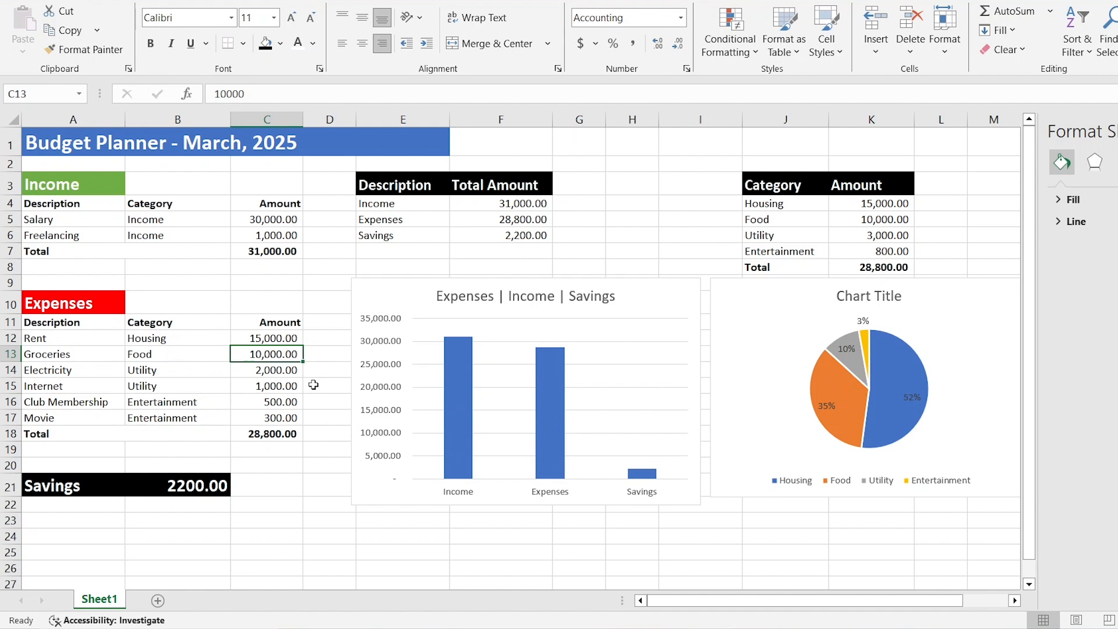
type("7000")
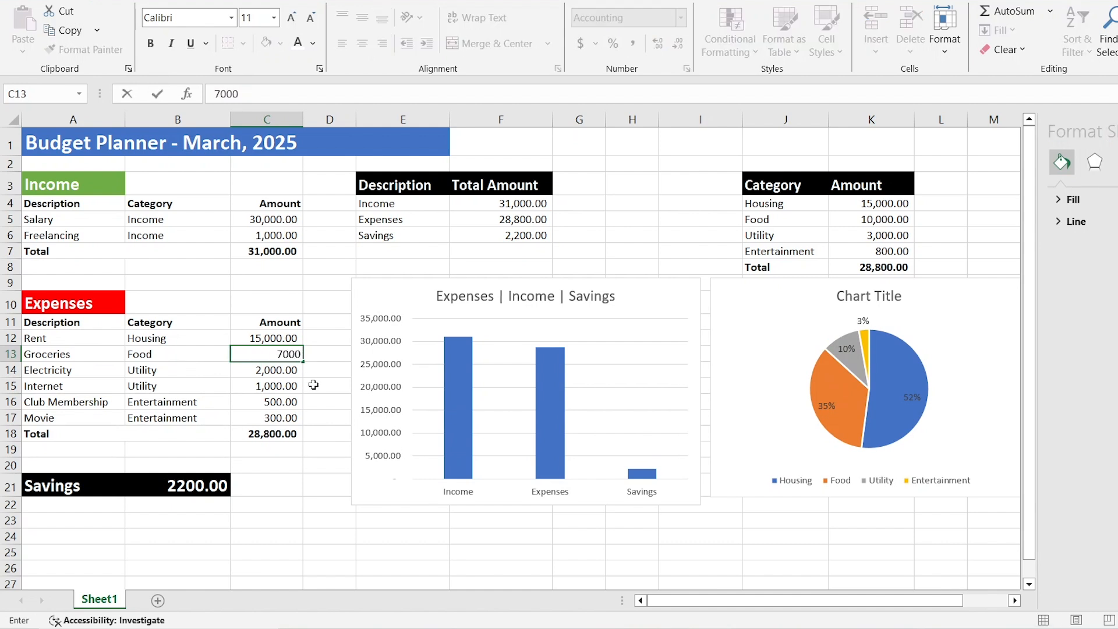
key("Return")
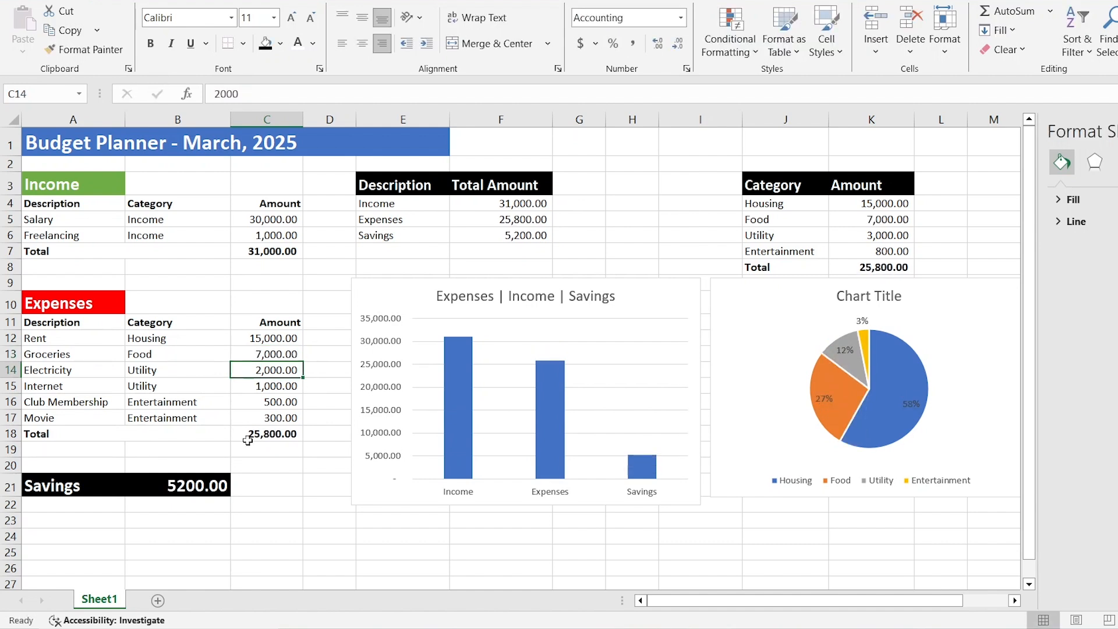
Step: Add a Less Than 5000 conditional formatting rule to the Savings amount in B21, using Light Red Fill with Dark Red Text
left_click(190, 485)
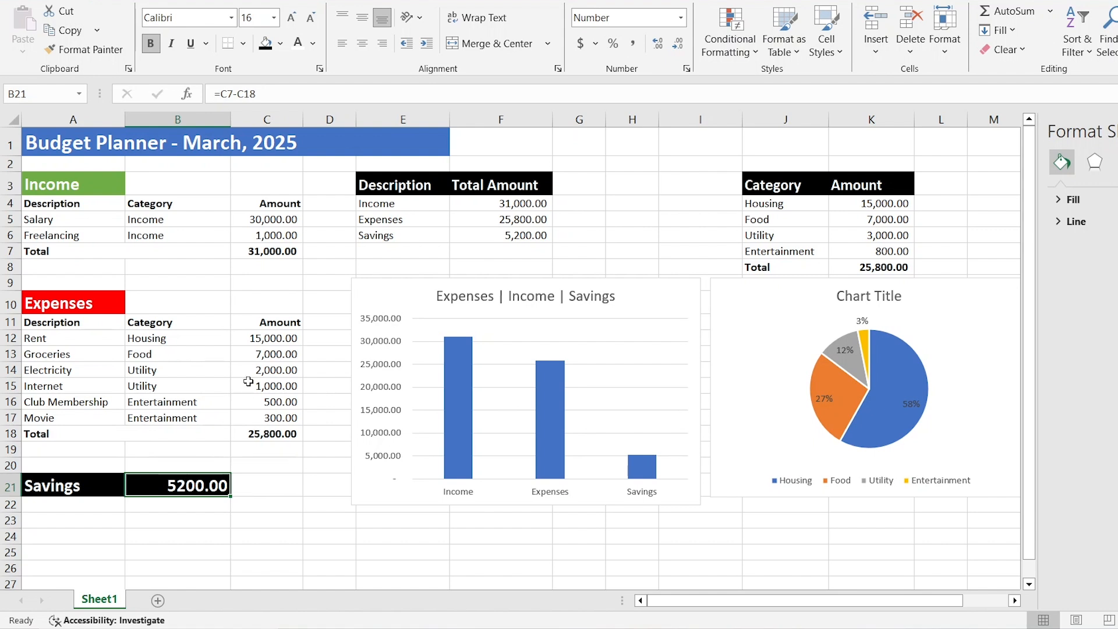
left_click(756, 53)
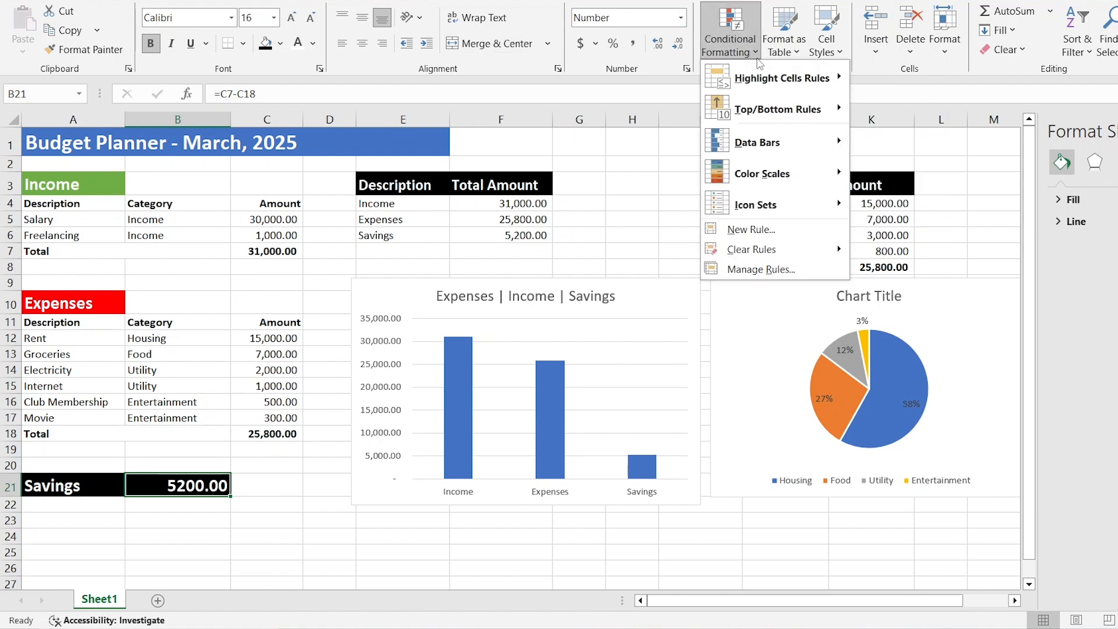
mouse_move(758, 74)
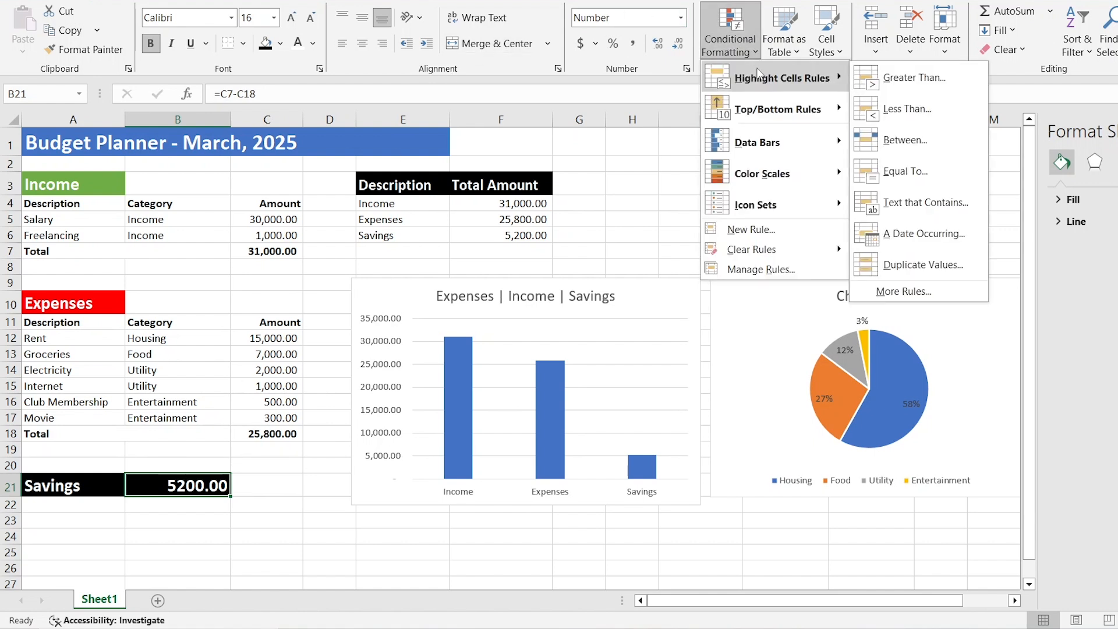
left_click(899, 110)
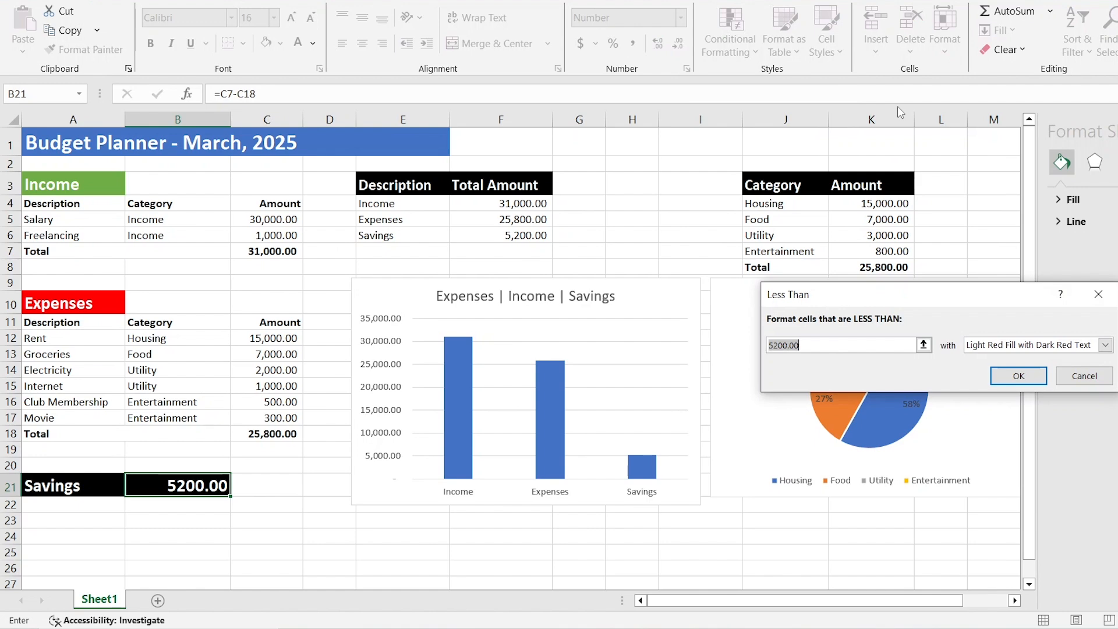
type("5000")
left_click(1019, 376)
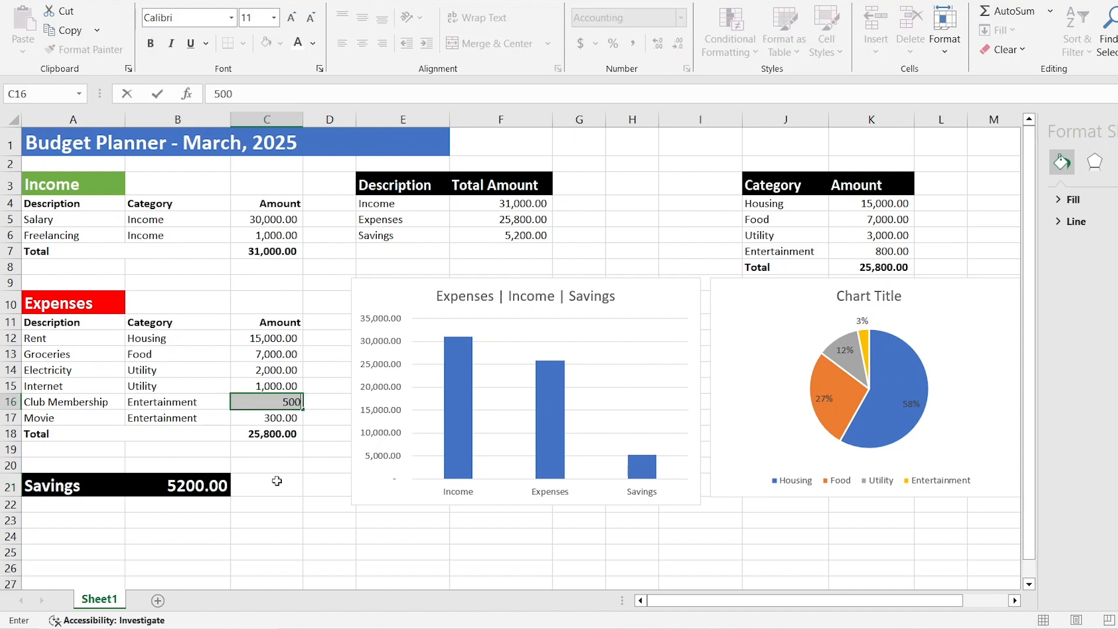
Step: Set the Club Membership expense in C16 to 1000
type("1000")
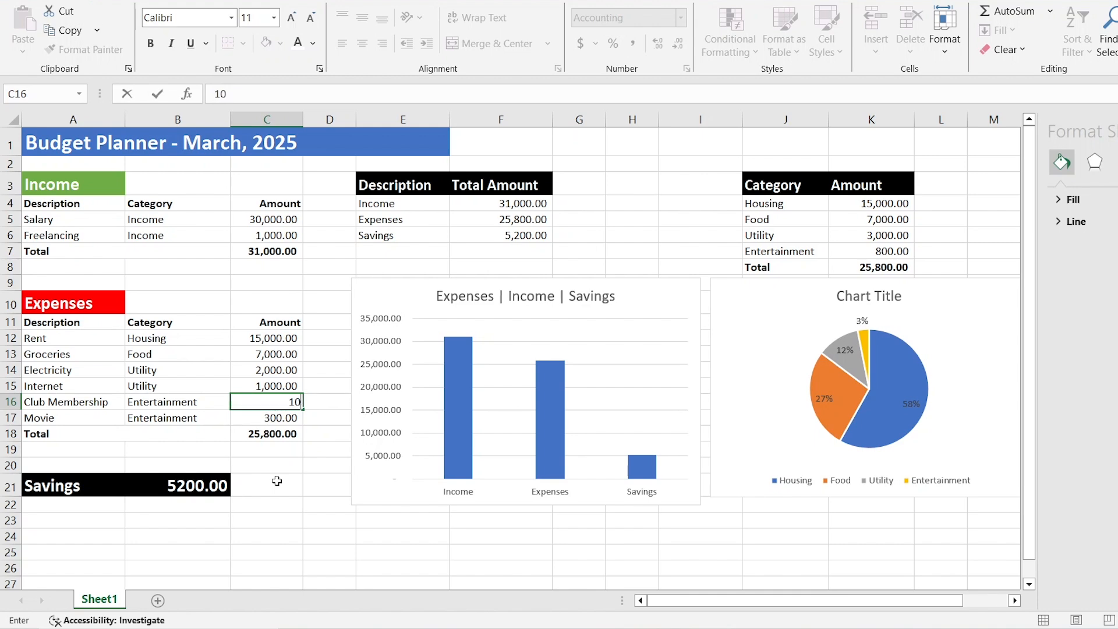
key("Return")
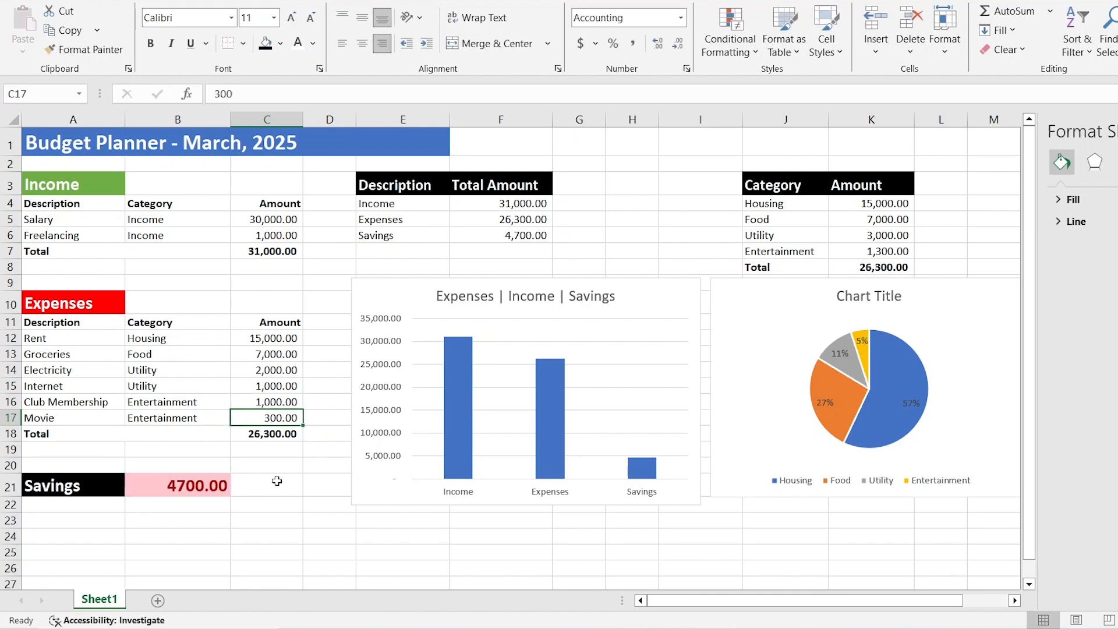
Step: Add a Greater Than 10000 conditional formatting rule to the Savings amount in B21, using Green Fill with Dark Green Text
left_click(183, 482)
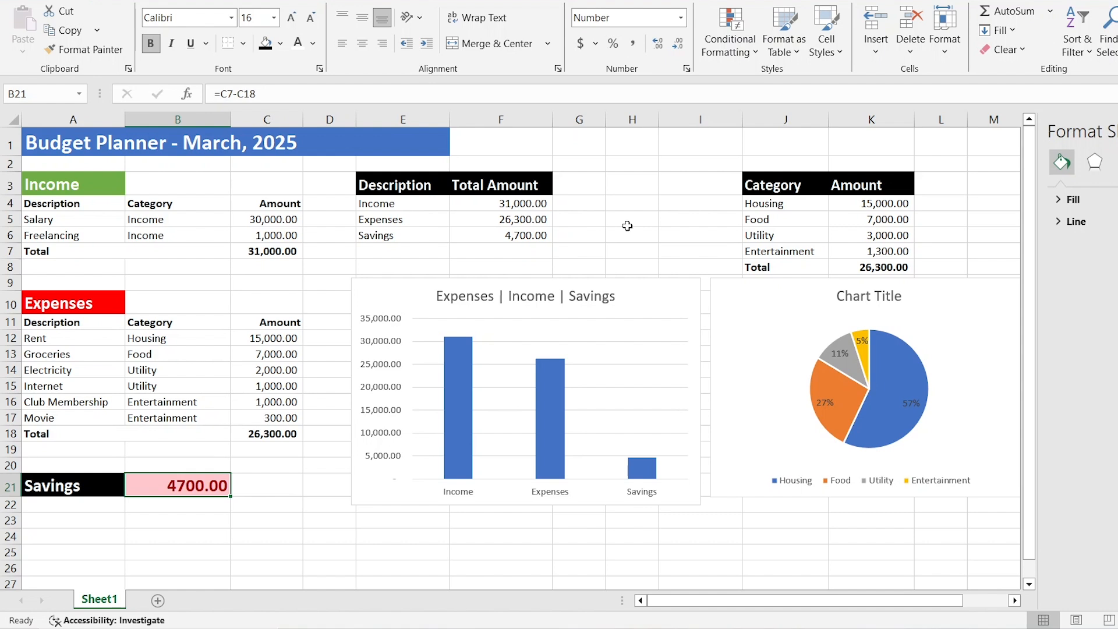
left_click(755, 59)
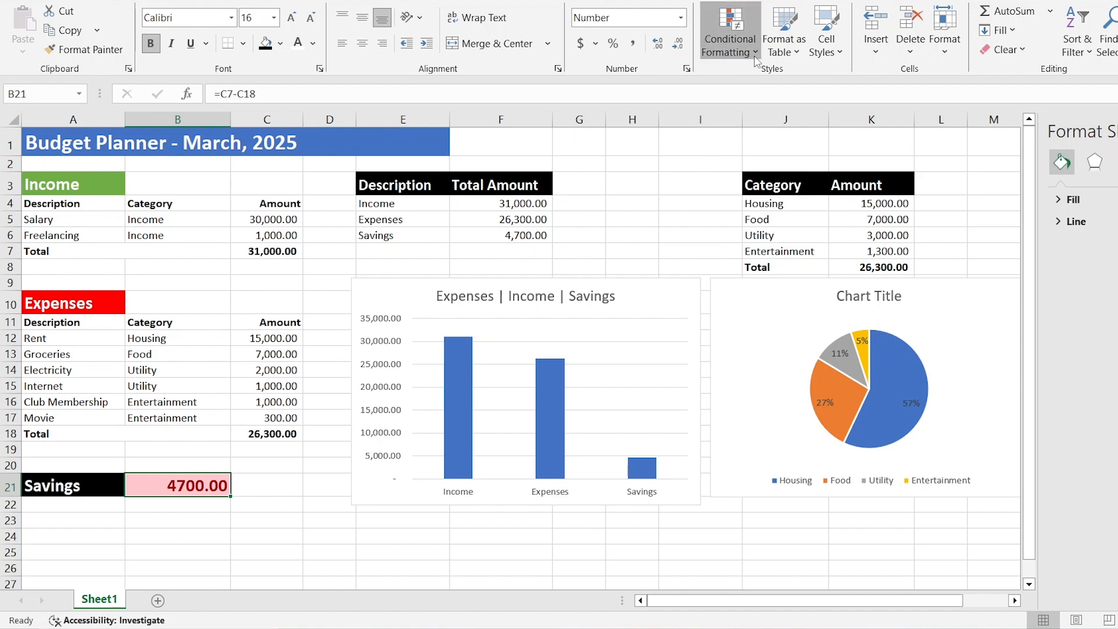
mouse_move(759, 78)
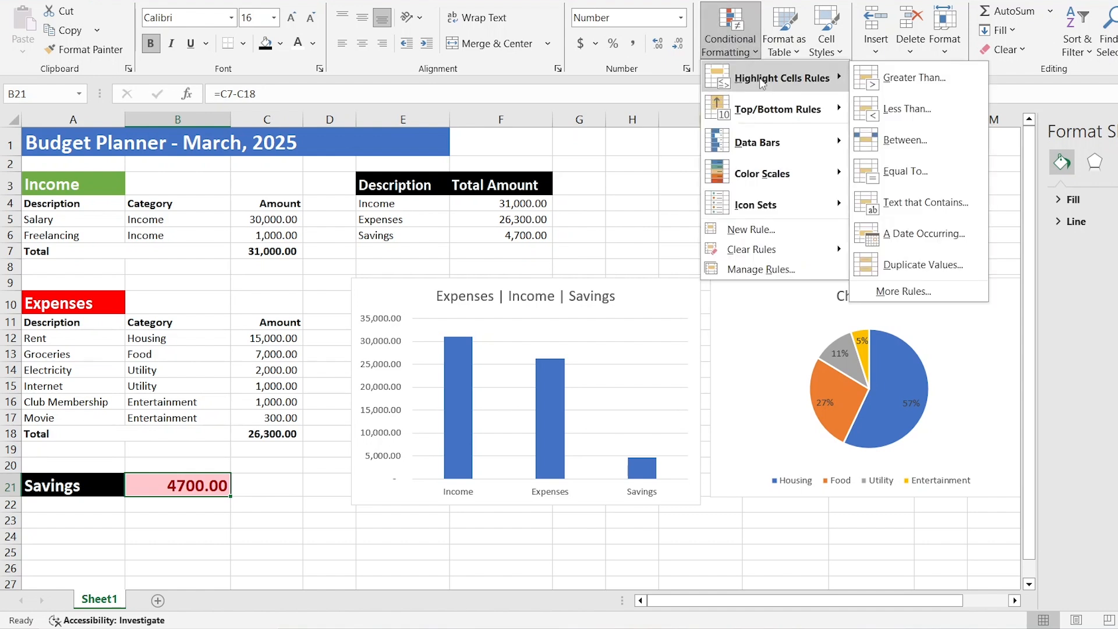
left_click(925, 80)
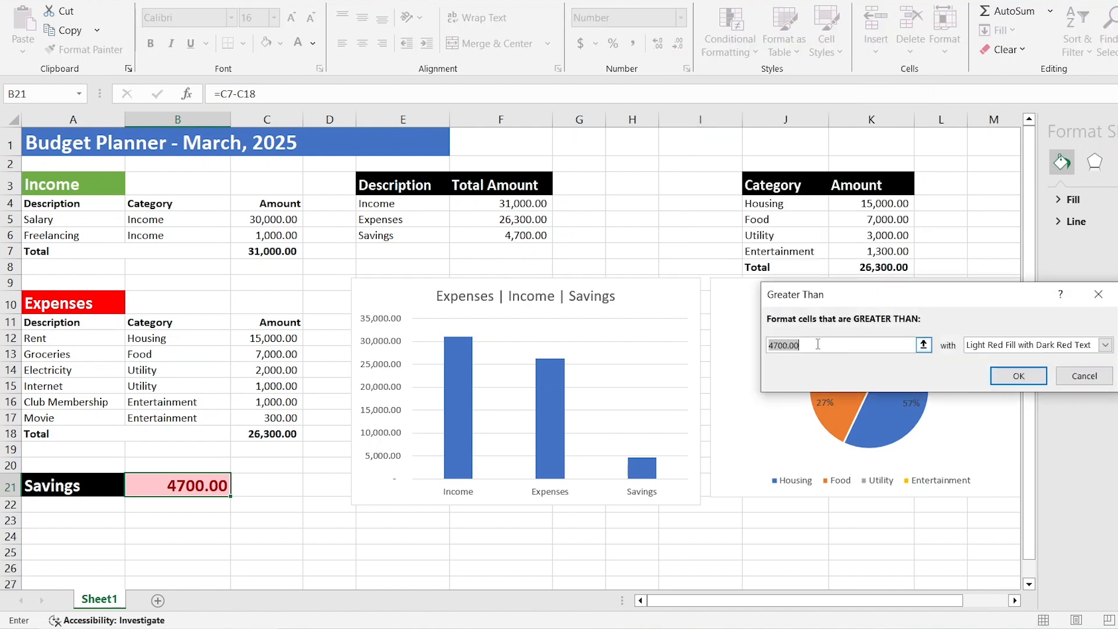
type("10000")
left_click(1002, 345)
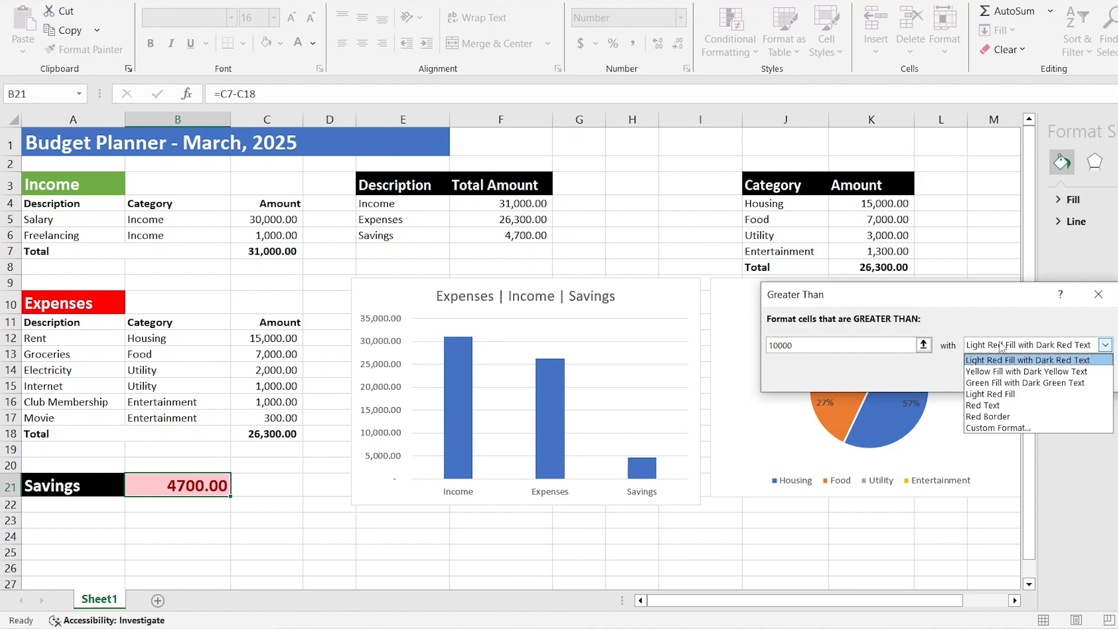
left_click(1001, 383)
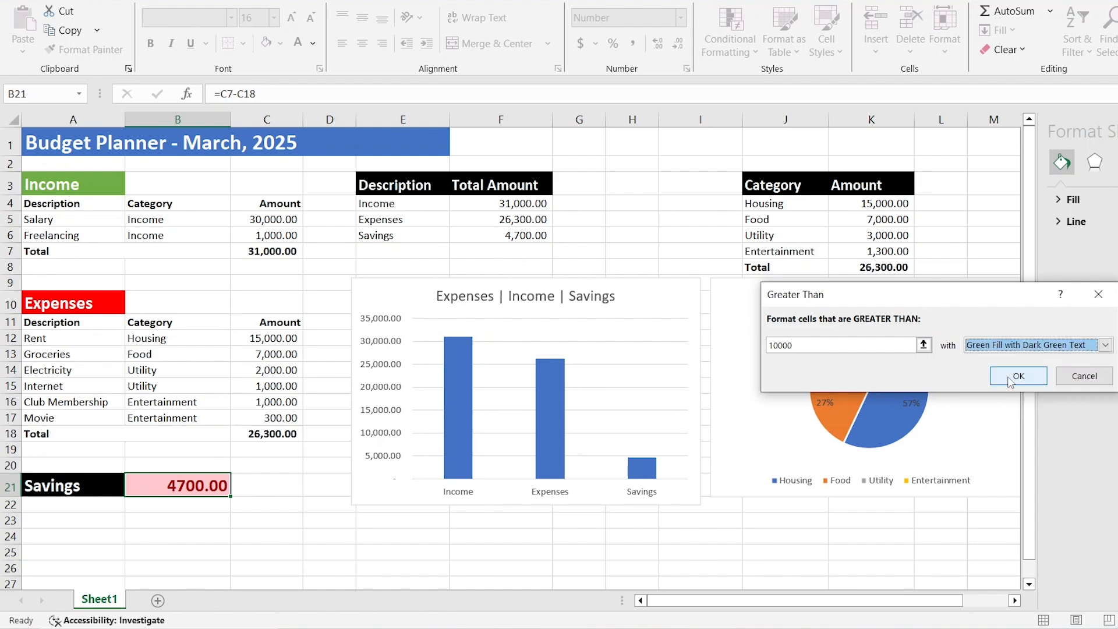
left_click(1016, 376)
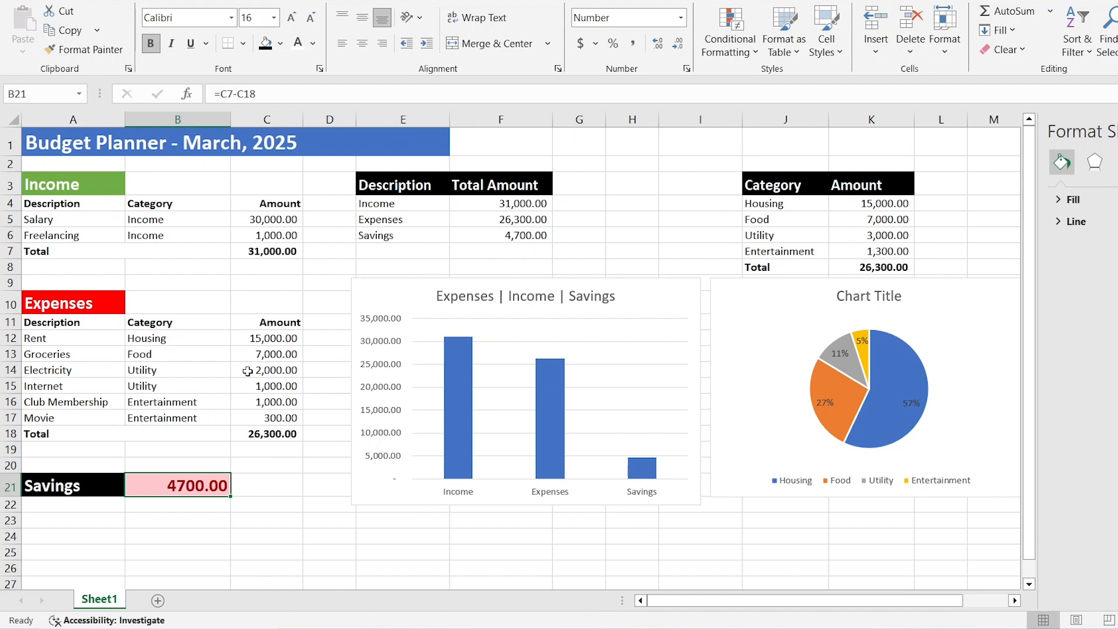
Step: Set the Salary income amount in C5 to 35000
left_click(274, 221)
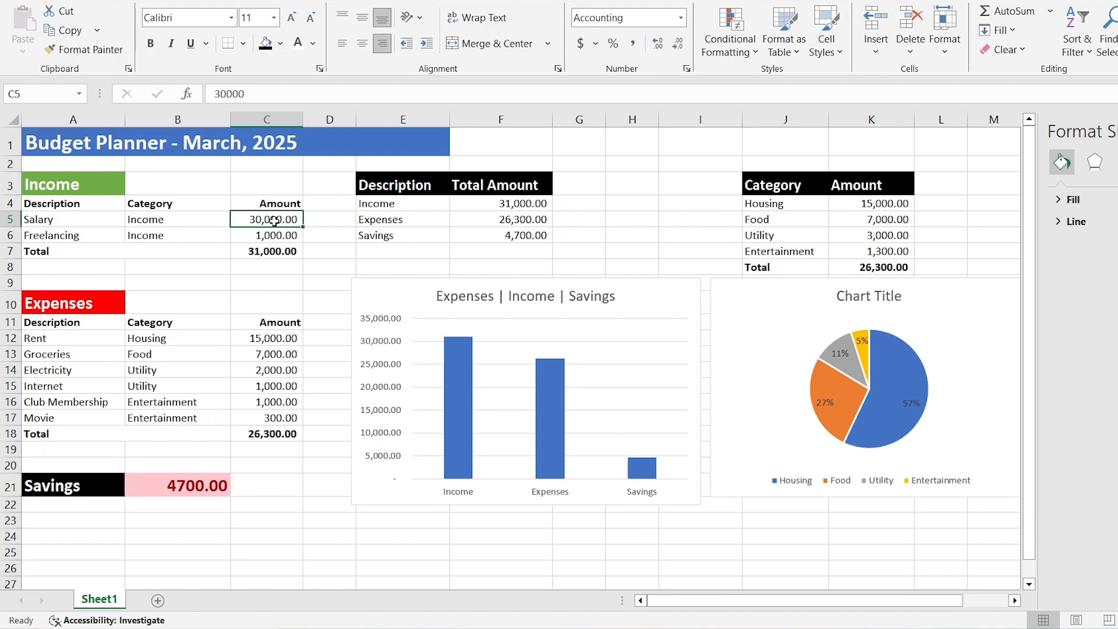
type("35")
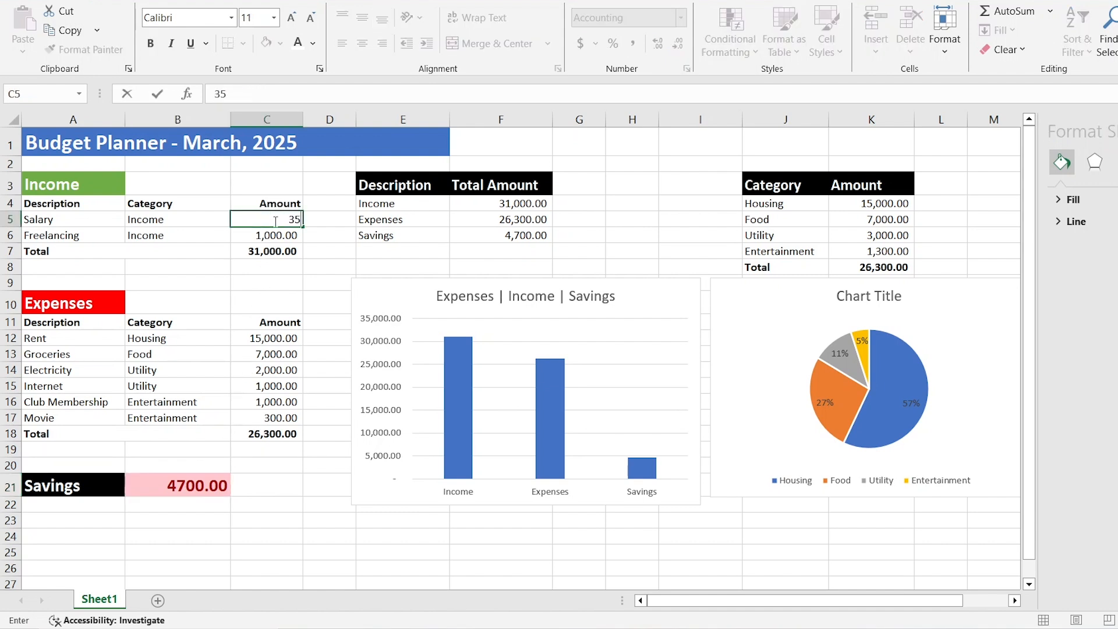
type(",0000")
key("Return")
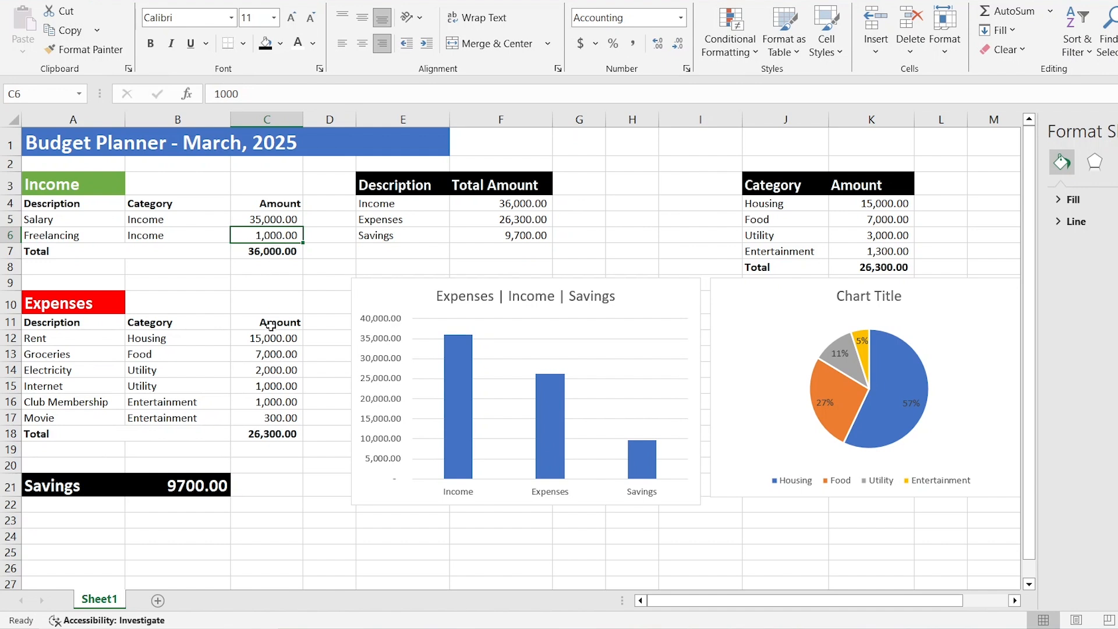
Step: Set the Electricity expense amount in C14 to 1500
type("155")
left_click(272, 371)
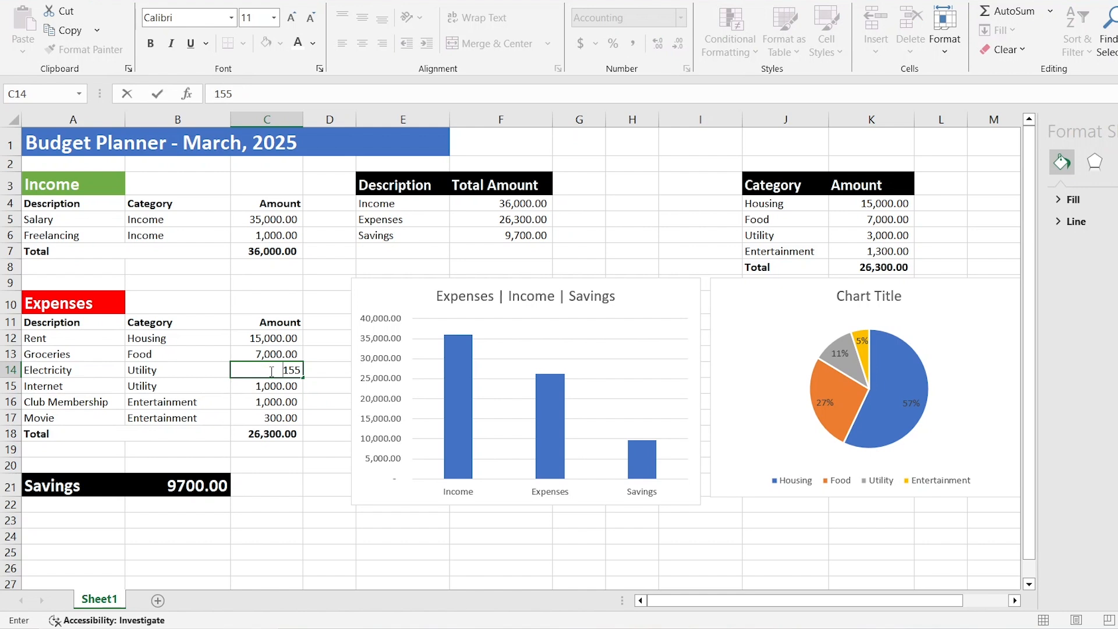
type("00")
key("Delete")
key("Delete")
key("Delete")
type("]")
key("BackSpace")
key("BackSpace")
key("BackSpace")
type("15000")
key("BackSpace")
key("Return")
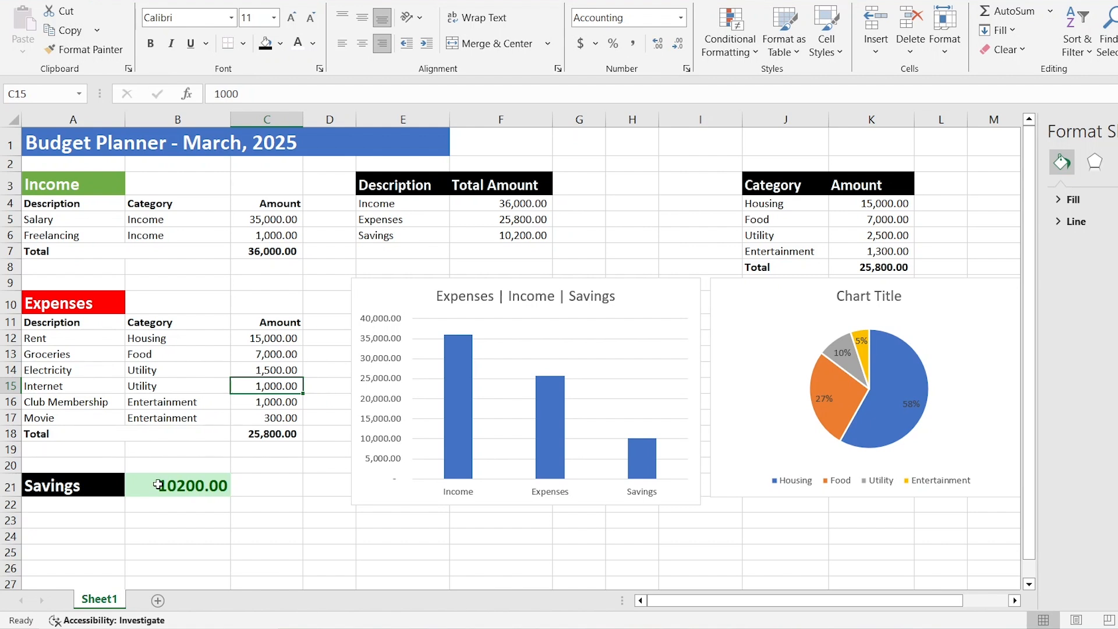
Step: Apply the comma number style with thousands separators to the Savings amount in B21
left_click(158, 485)
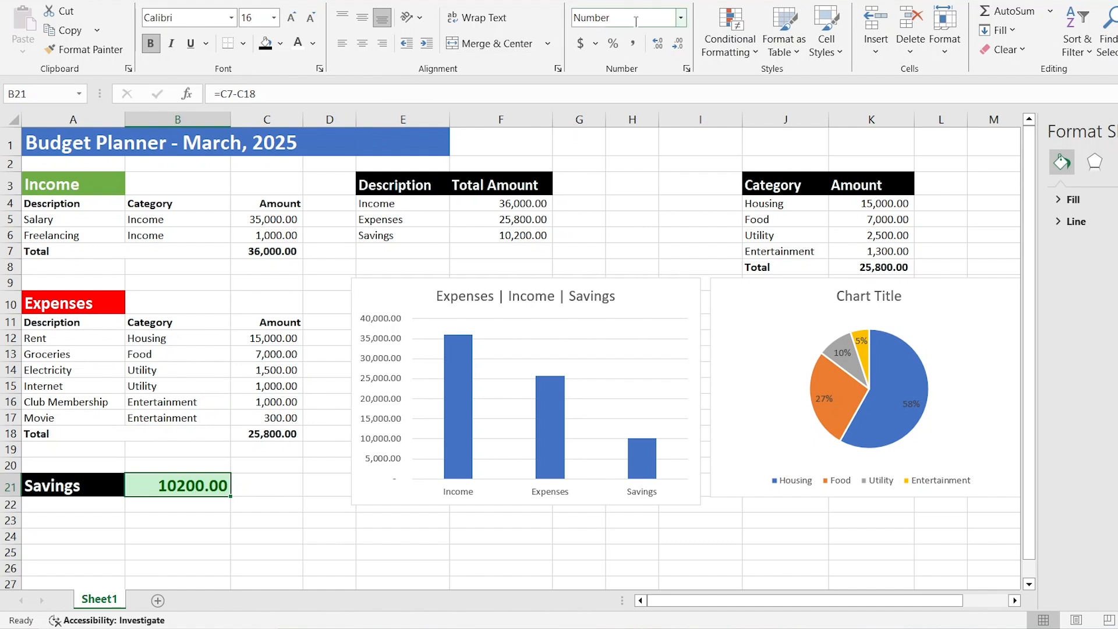
left_click(632, 44)
left_click(267, 536)
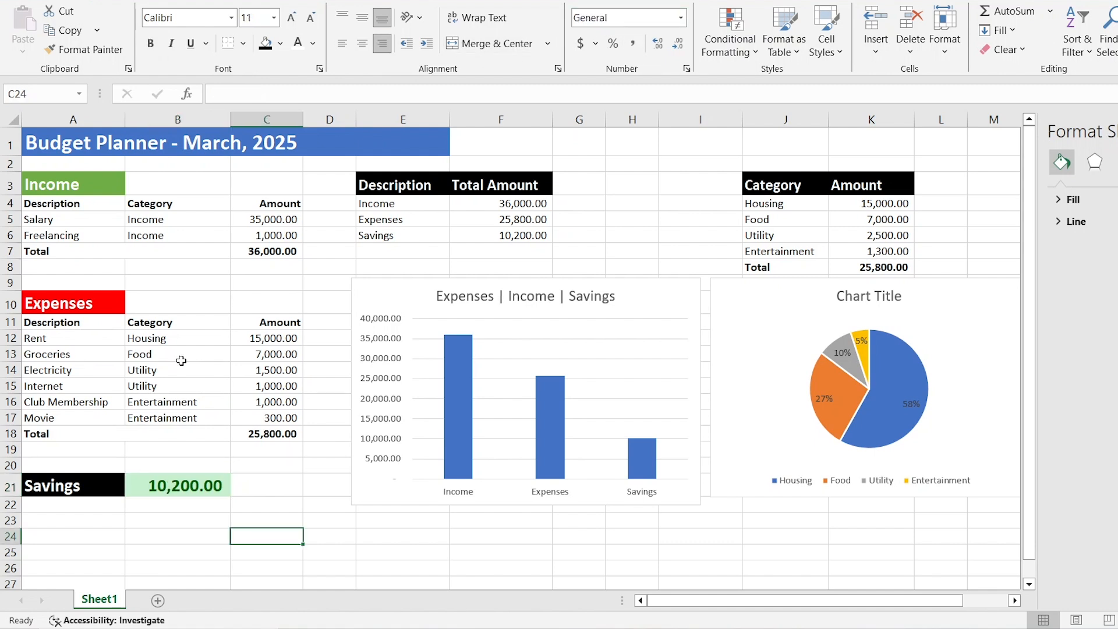